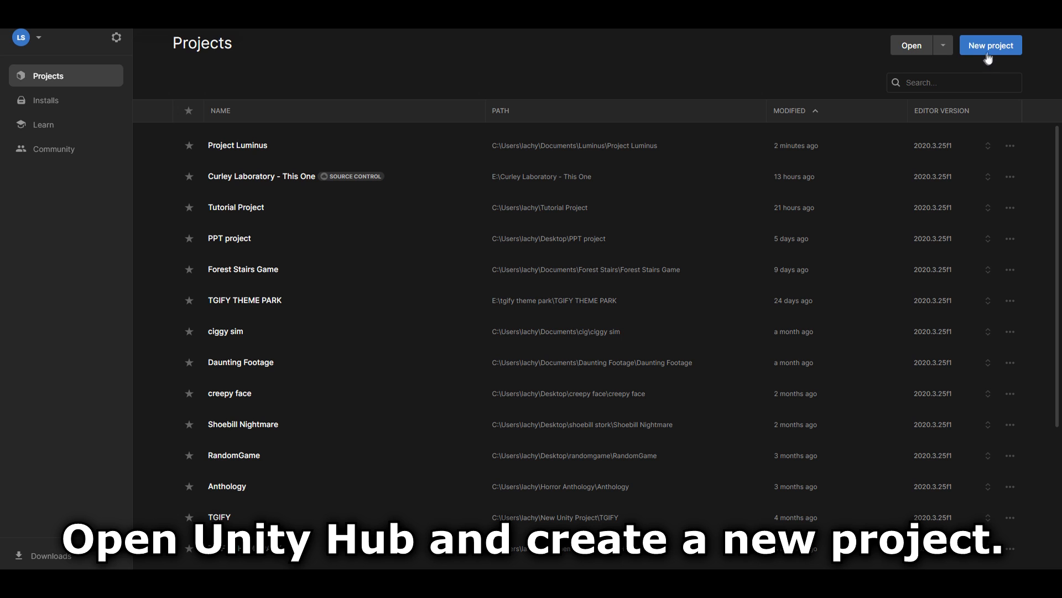
- Create a new project from the 3D template and name it Basic Horror Game
click(991, 47)
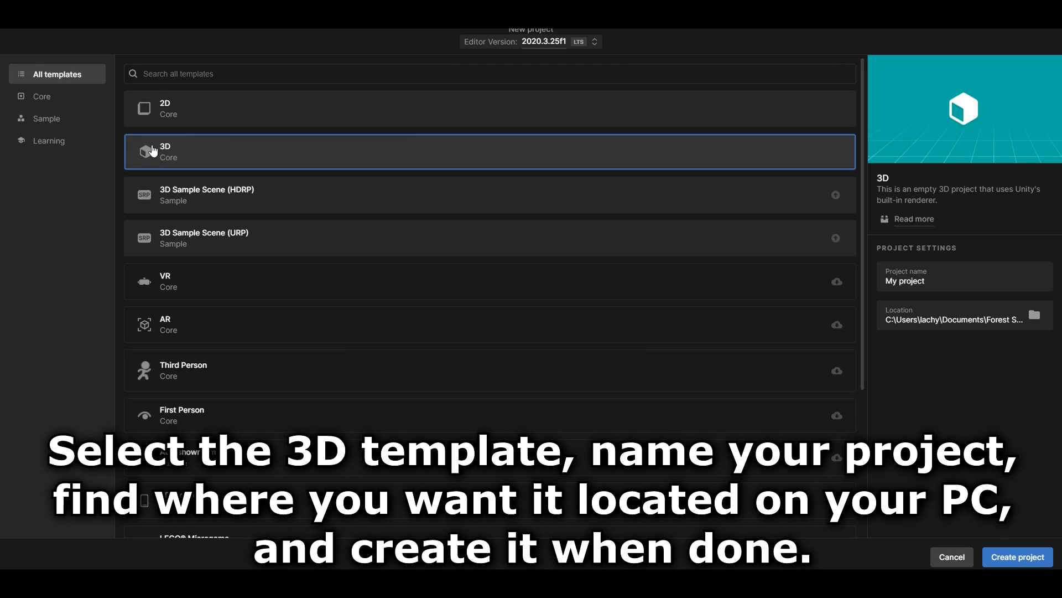
click(934, 281)
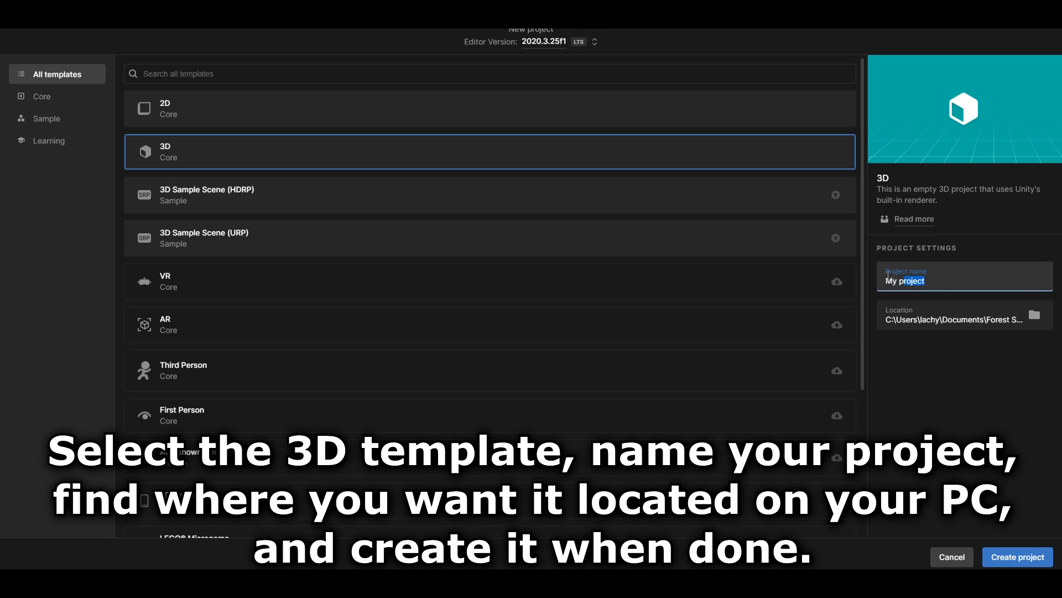
key(BackSpace)
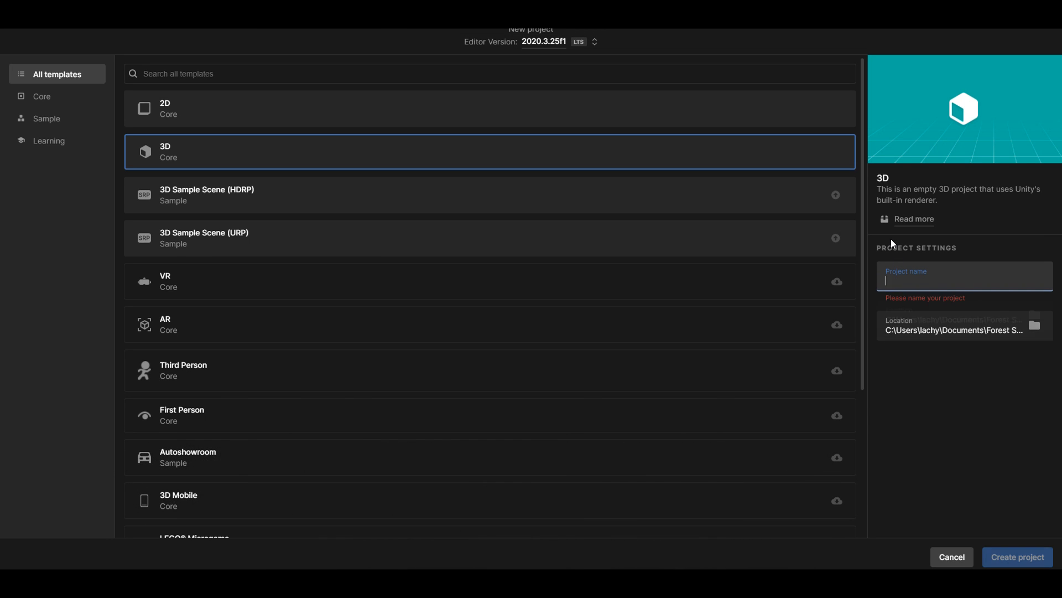
text(Basic)
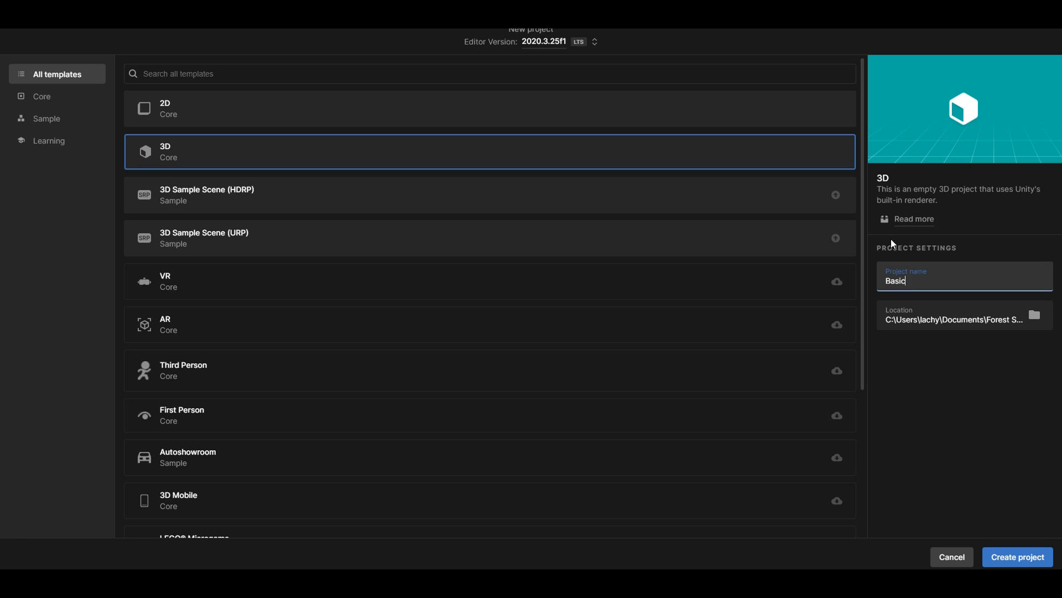
text( Horror Game)
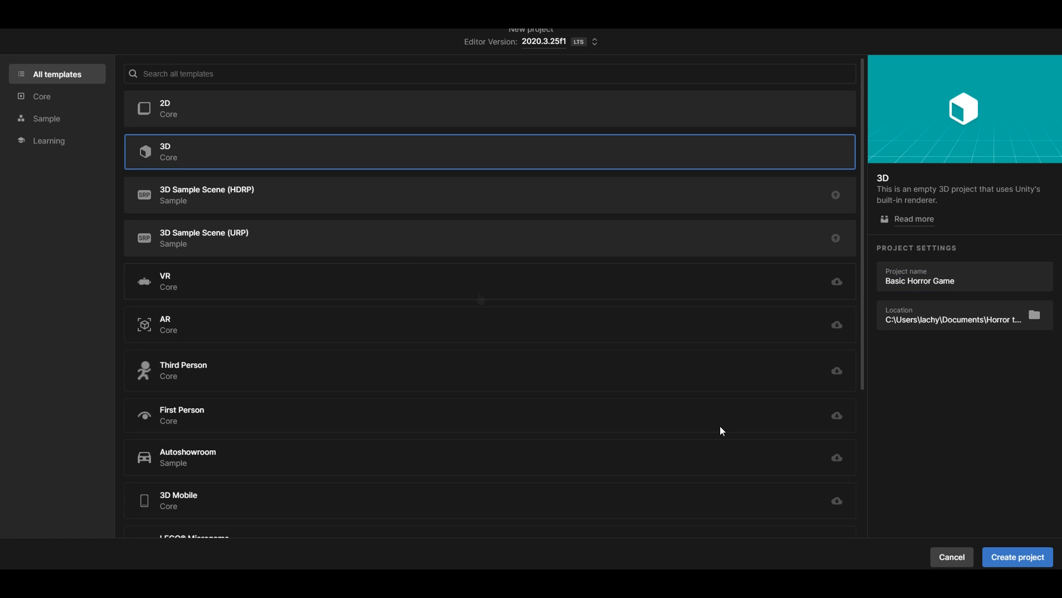
click(1022, 549)
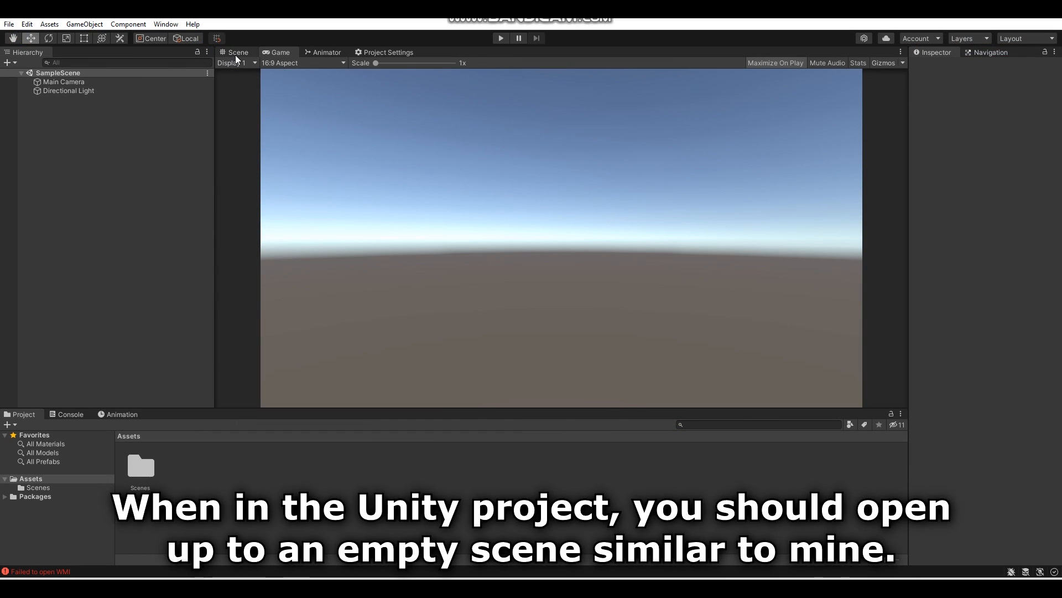
- Delete the Main Camera from the sample scene
click(236, 56)
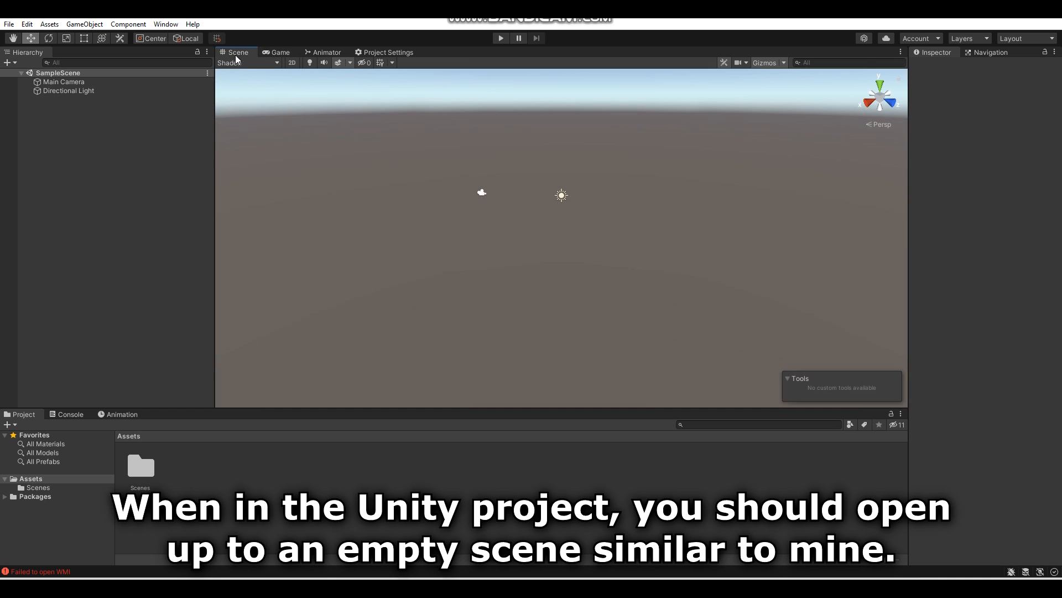
alt+drag(647, 285, 700, 277)
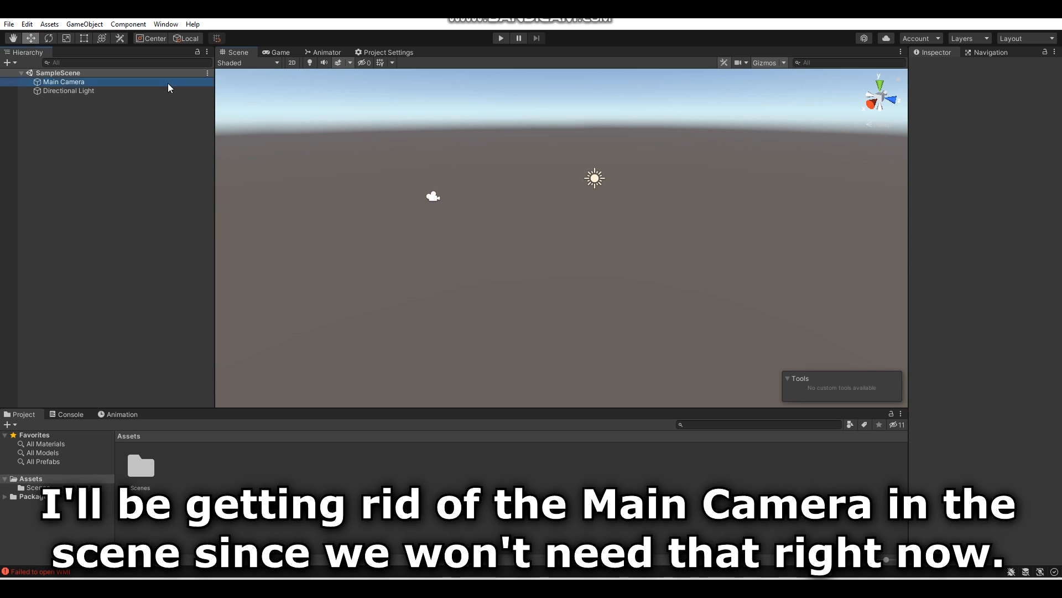
click(168, 83)
key(Delete)
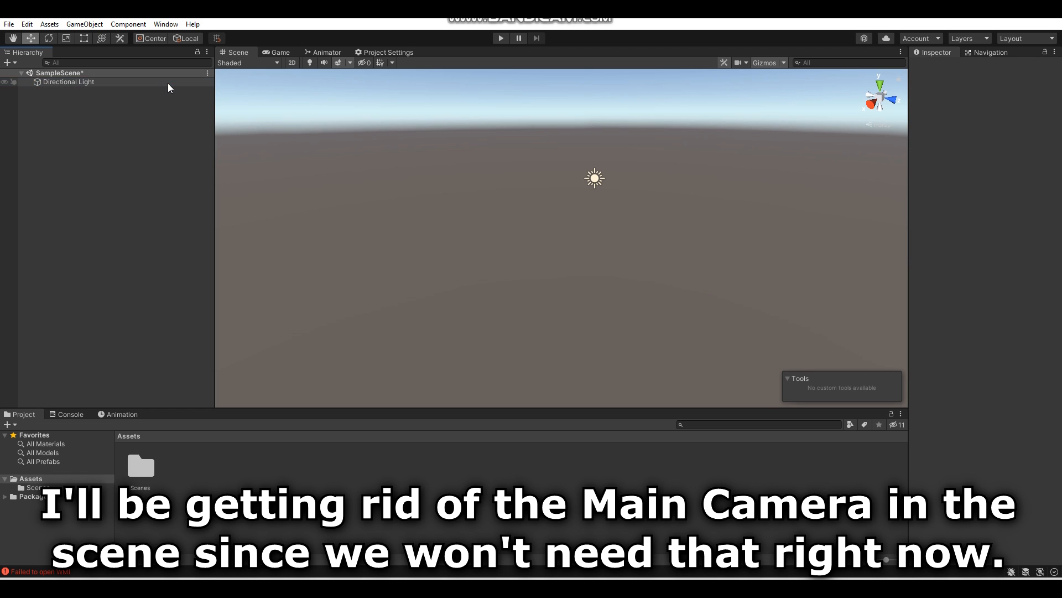
- Remove the default skybox by setting the environment's skybox material to None in the Lighting settings
alt+drag(527, 211, 617, 230)
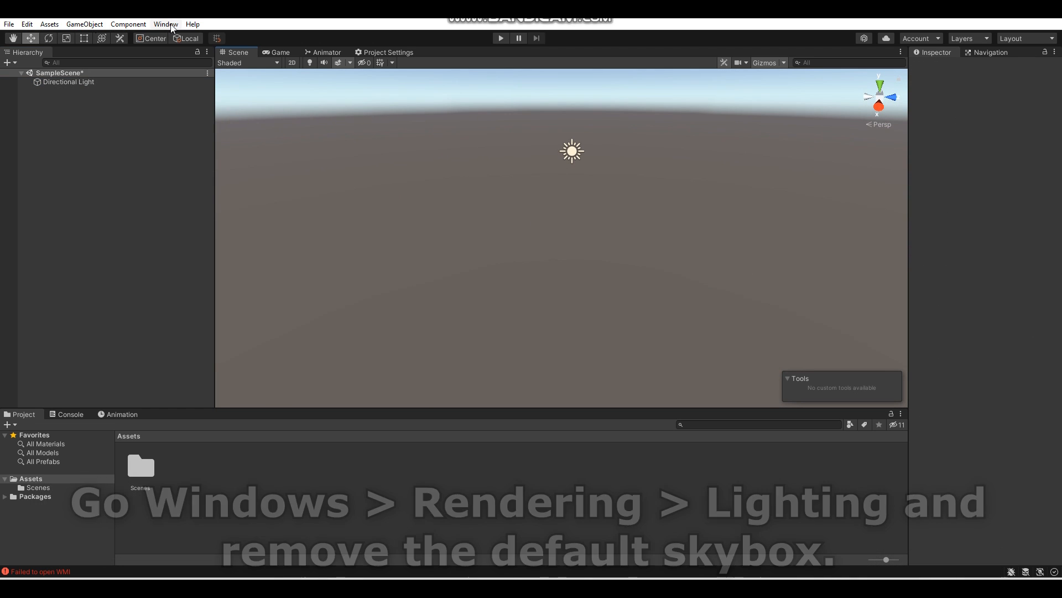
click(166, 24)
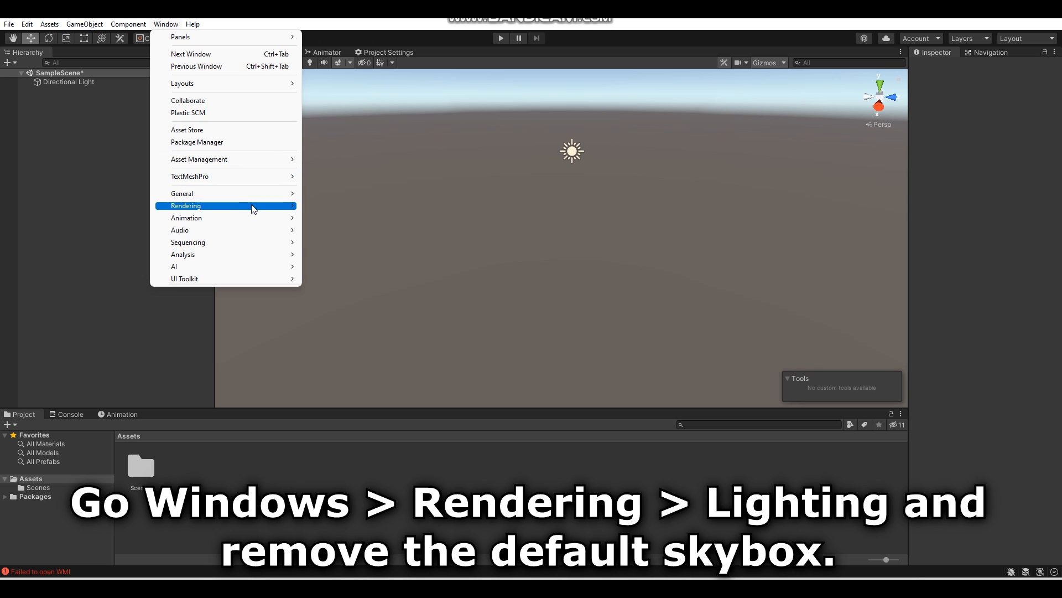
mouse_move(254, 206)
click(324, 205)
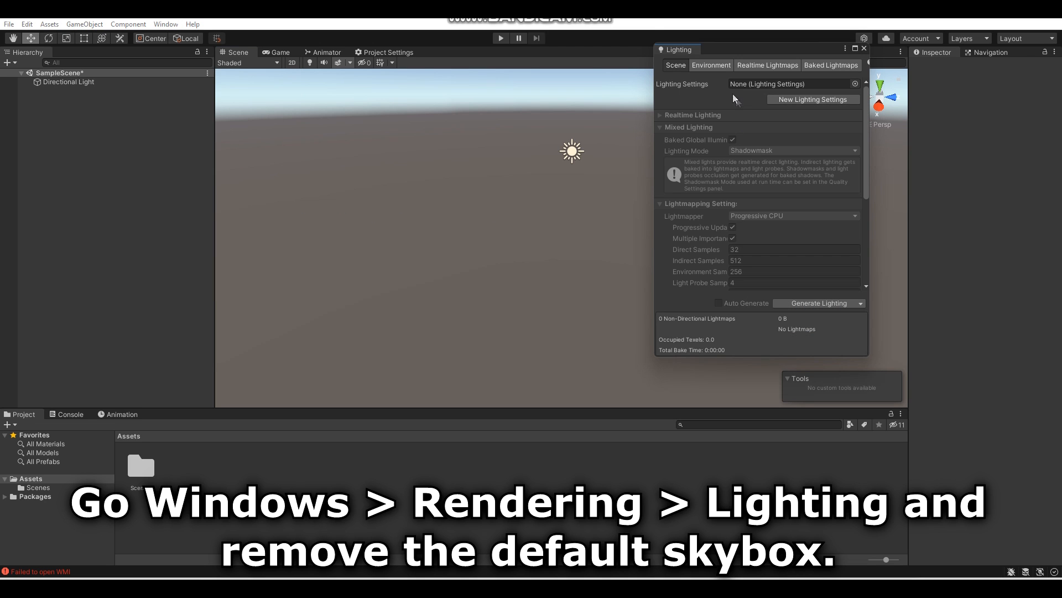
click(712, 66)
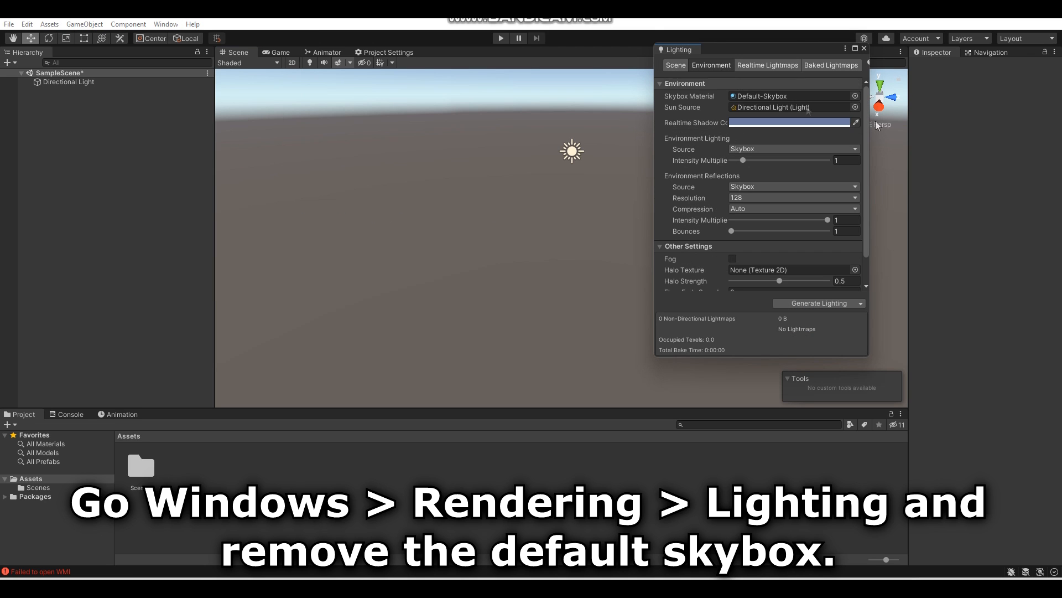
click(856, 97)
scroll(963, 160, up, 3)
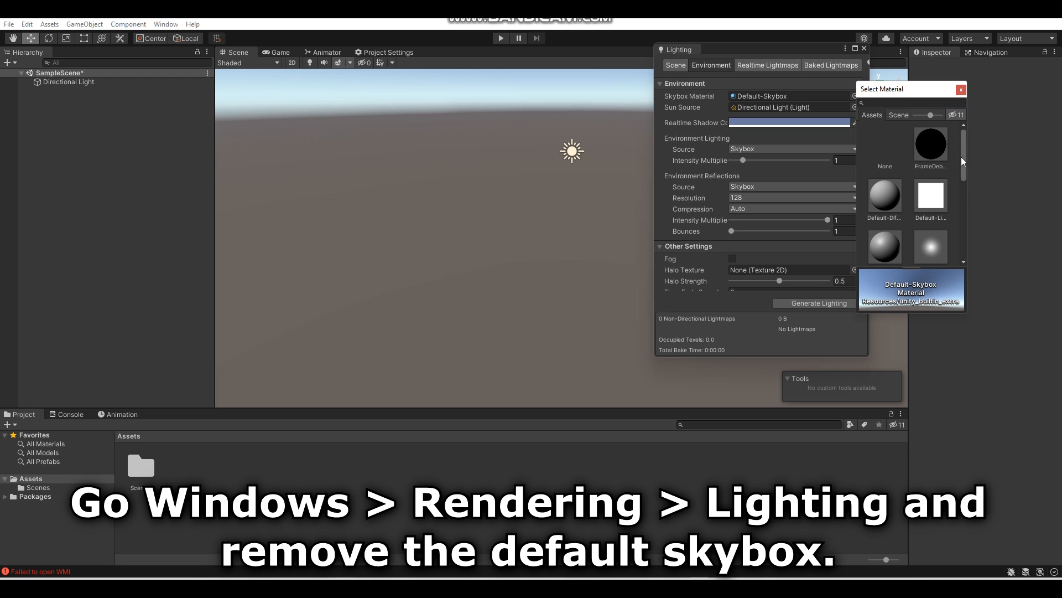
click(886, 147)
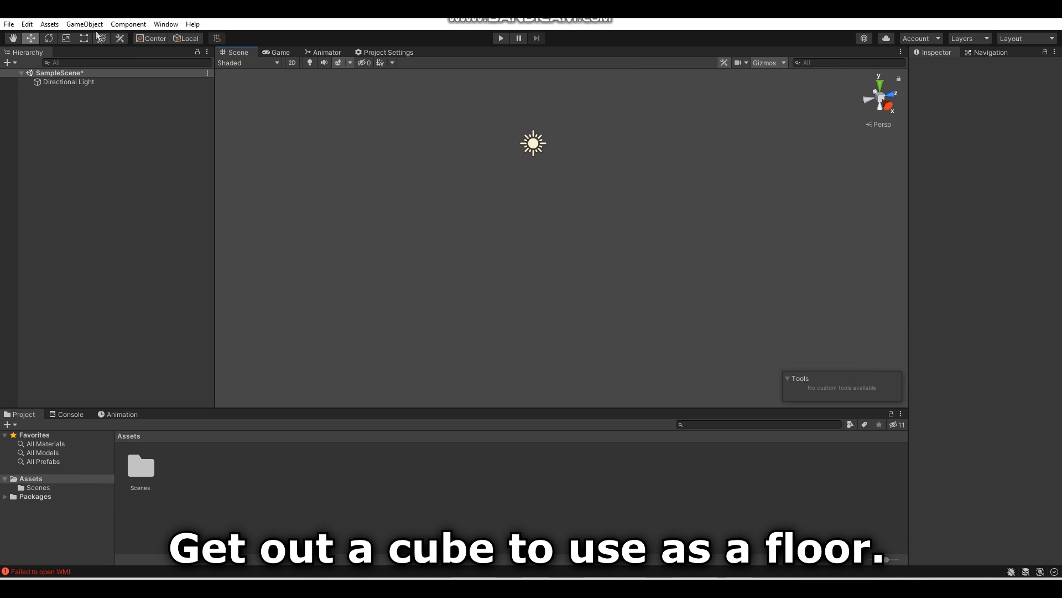
- Add a 3D cube to the scene and turn off scene lighting in the Scene view
click(85, 23)
mouse_move(152, 74)
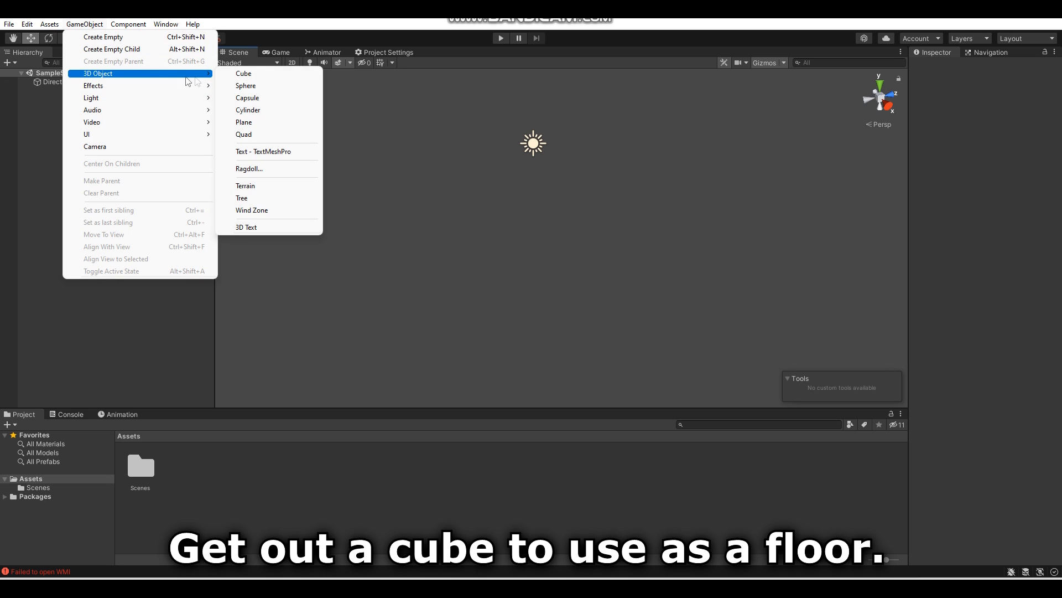
click(239, 79)
right_drag(424, 232, 410, 206)
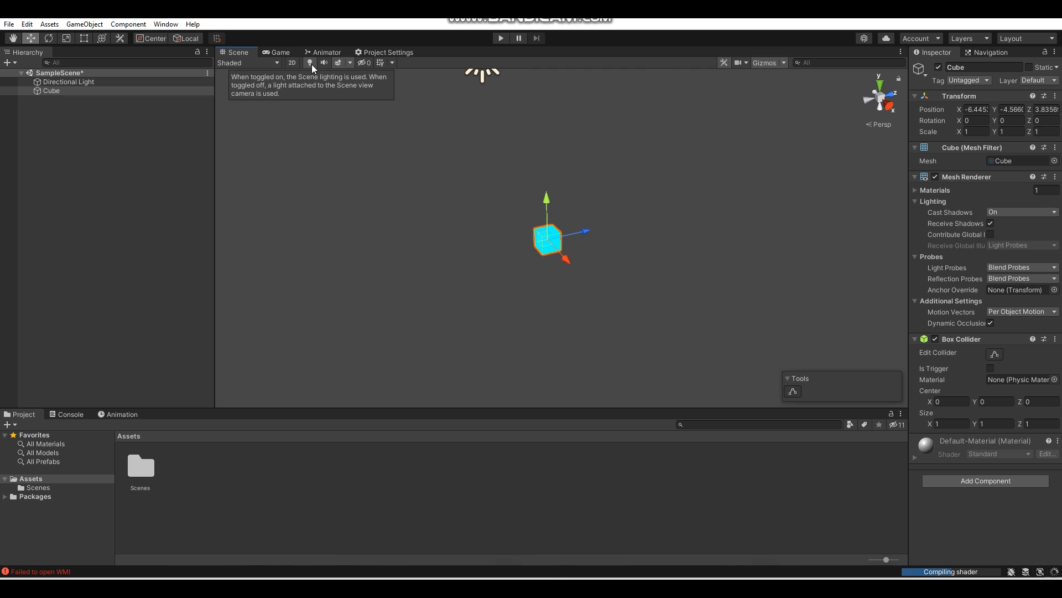
click(310, 62)
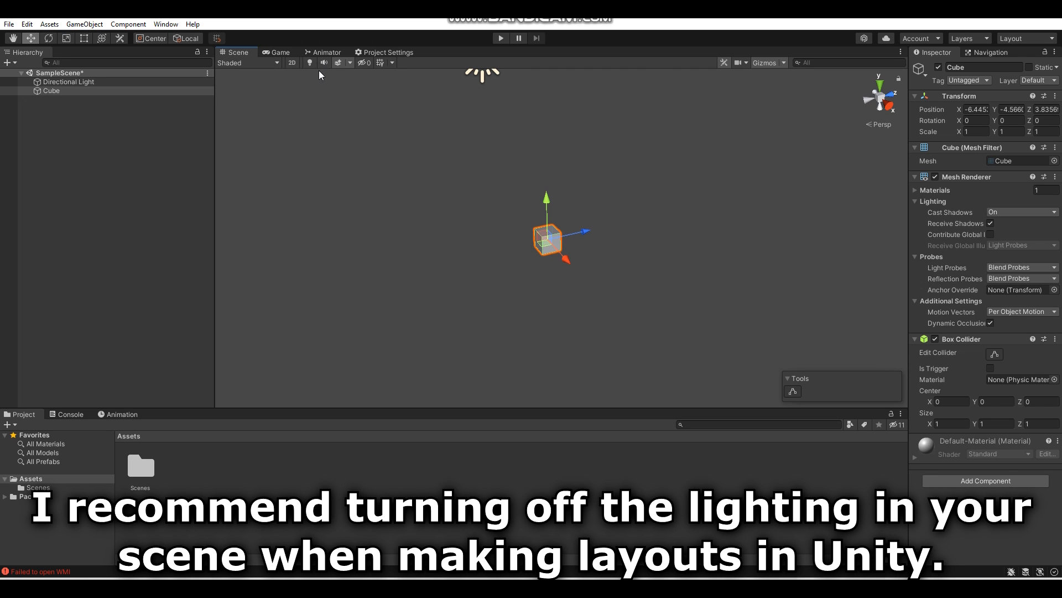
- Set the cube's X, Y and Z position to 0
right_drag(541, 172, 567, 170)
scroll(566, 171, down, 3)
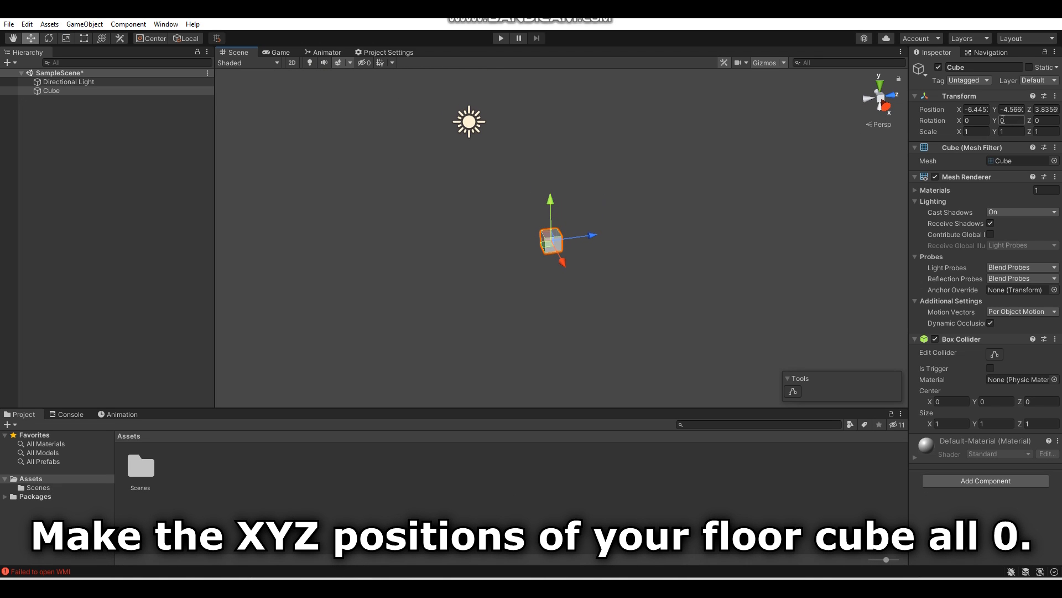
key(BackSpace)
click(1019, 110)
key(BackSpace)
click(1045, 109)
key(BackSpace)
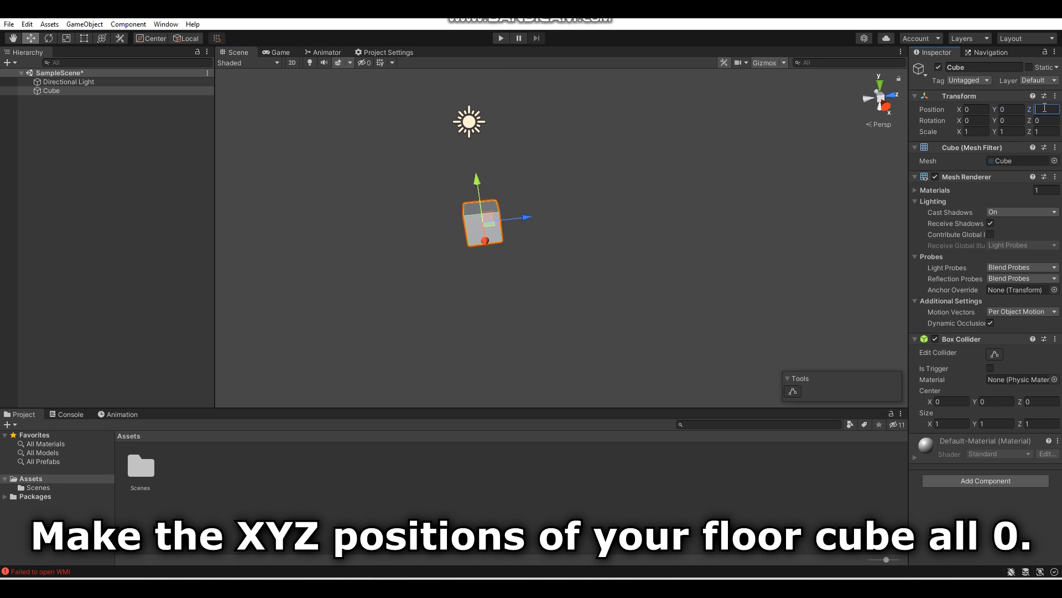
- Rename the cube as Floor
key(w)
right_drag(491, 274, 601, 267)
key(a)
click(986, 68)
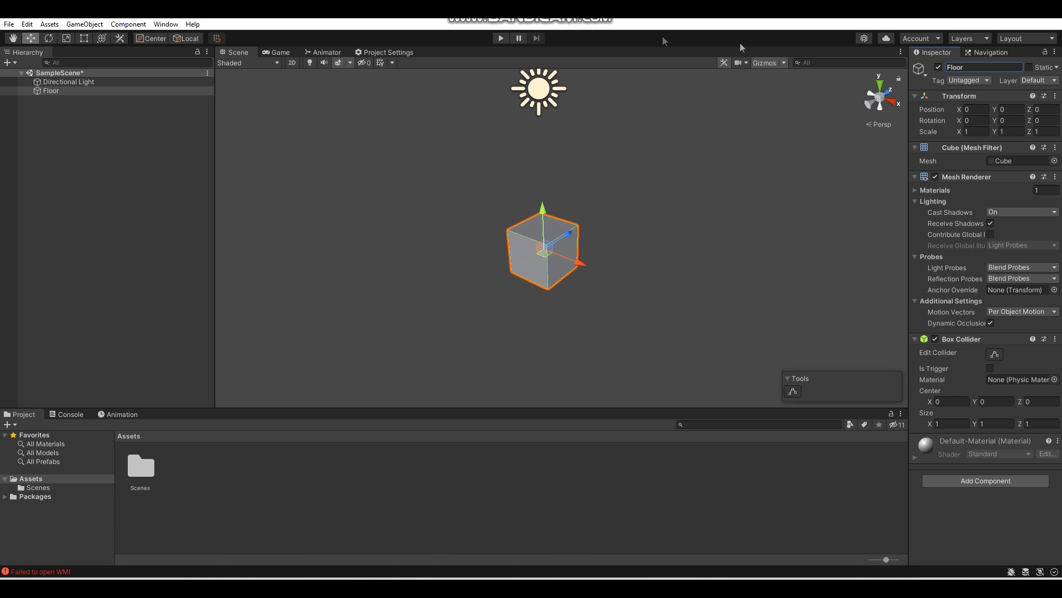
- Add a 3D capsule to the scene and set its X, Y and Z position to 0
click(84, 25)
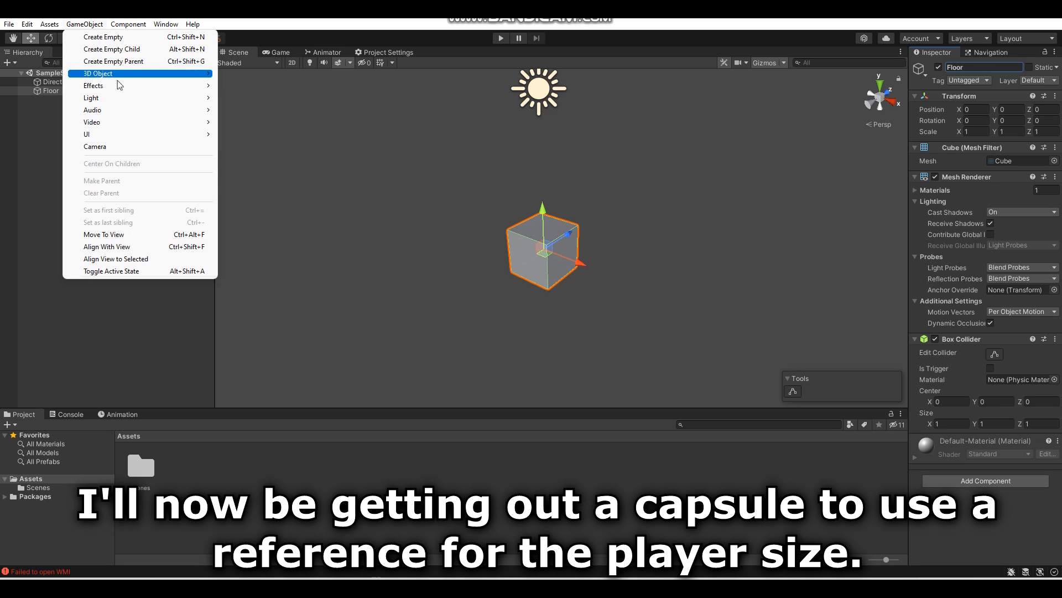
mouse_move(128, 81)
click(244, 97)
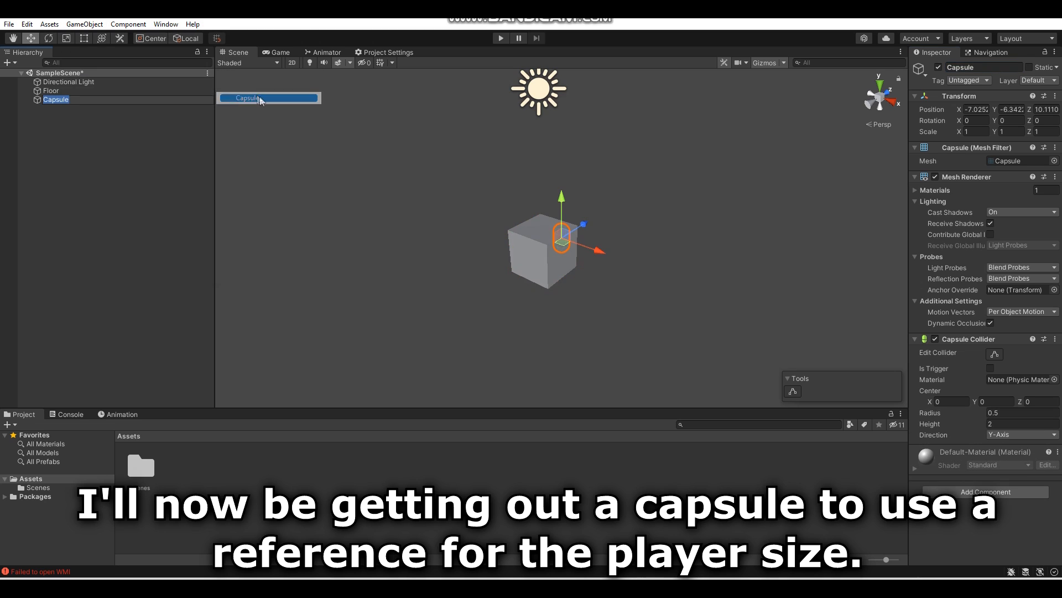
right_drag(613, 210, 602, 215)
click(986, 109)
key(BackSpace)
click(1015, 110)
key(BackSpace)
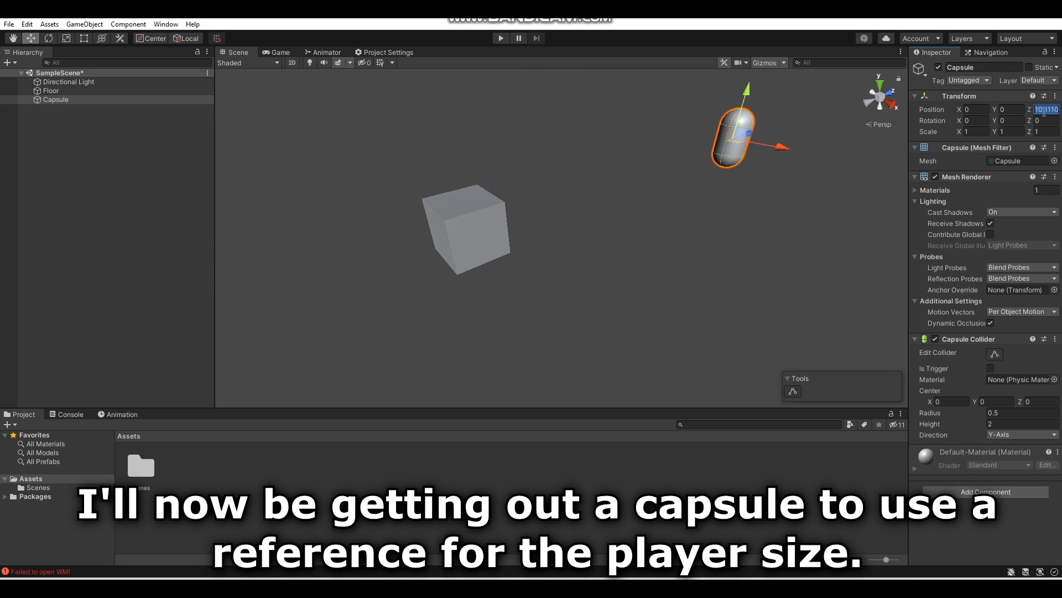
key(BackSpace)
- Raise the capsule to about Y 1.495 so it stands on the floor cube, and rename it Player
alt+drag(617, 213, 629, 171)
drag(546, 181, 550, 115)
right_drag(595, 214, 592, 222)
key(w)
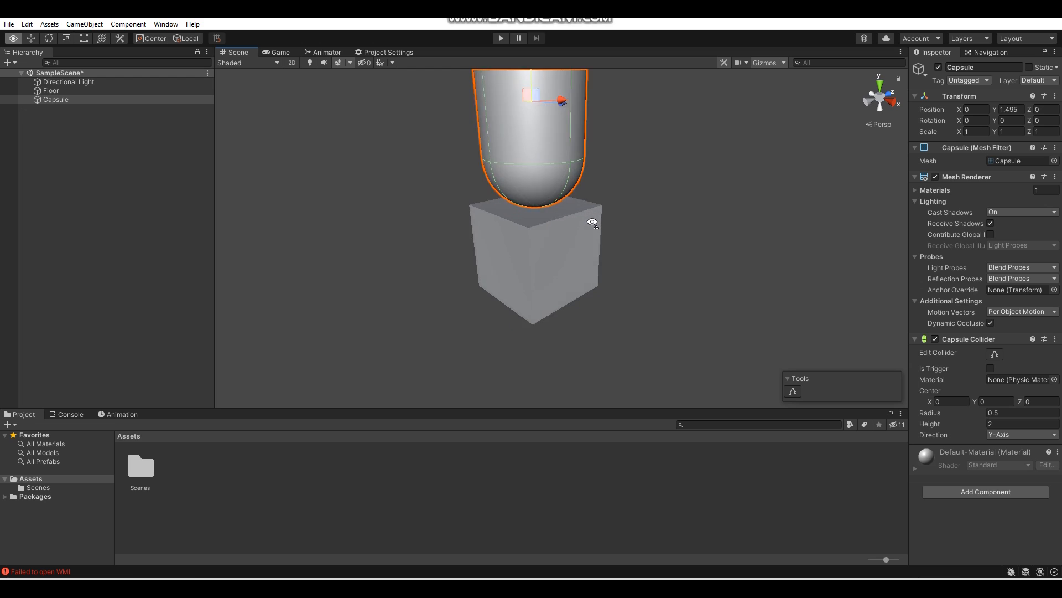
right_drag(592, 222, 586, 197)
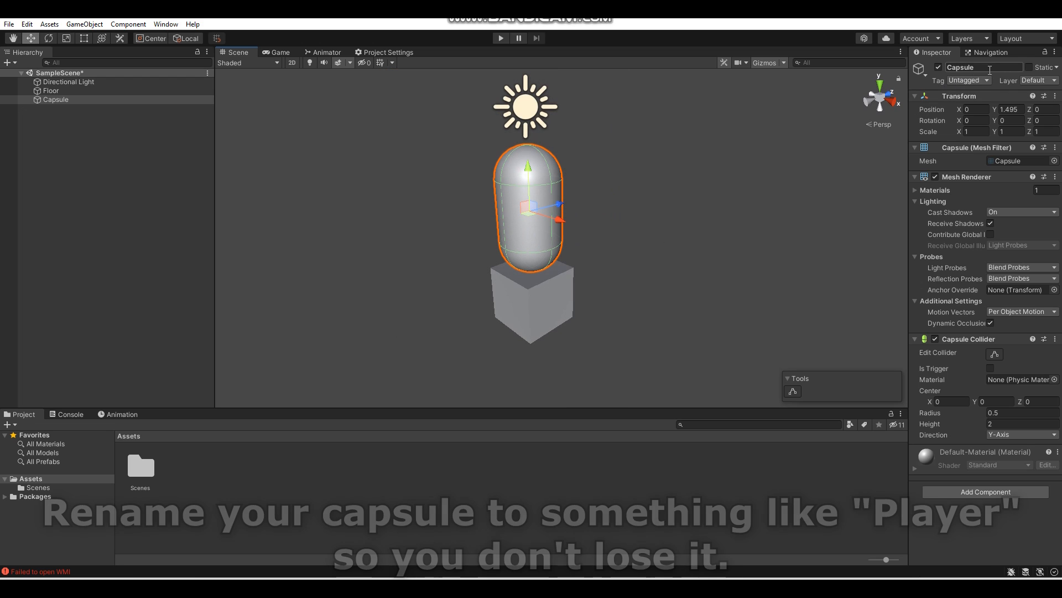
click(990, 70)
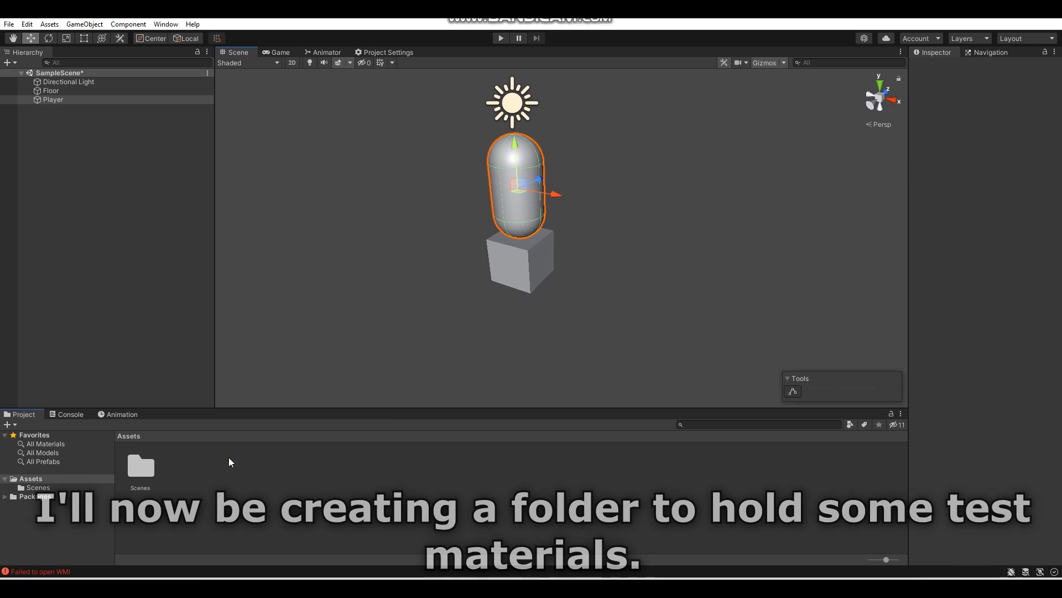
- Create a folder named Test Mats in the project's Assets
right_click(231, 462)
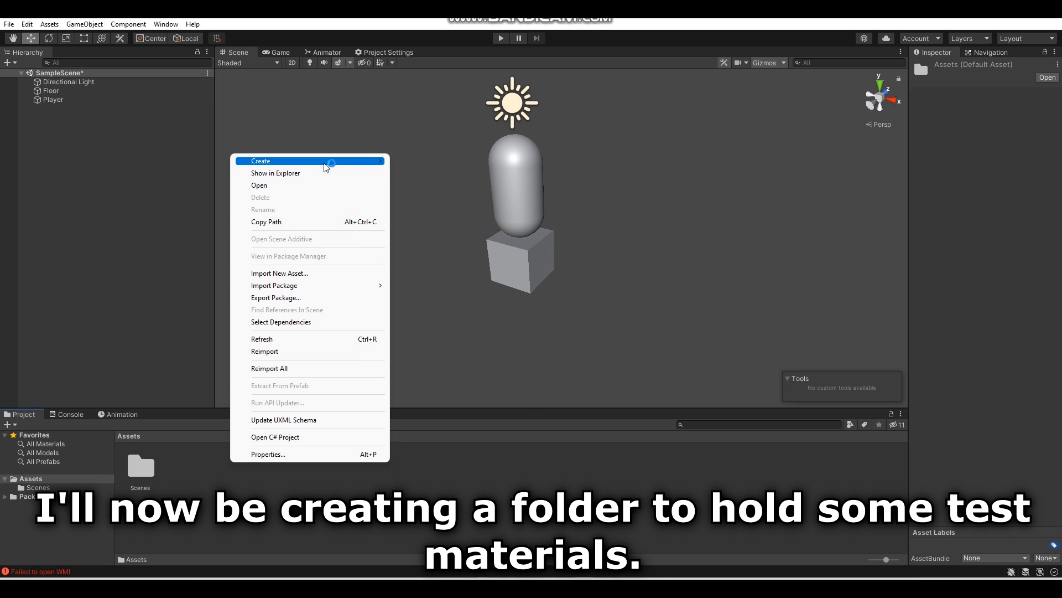
mouse_move(324, 161)
click(431, 145)
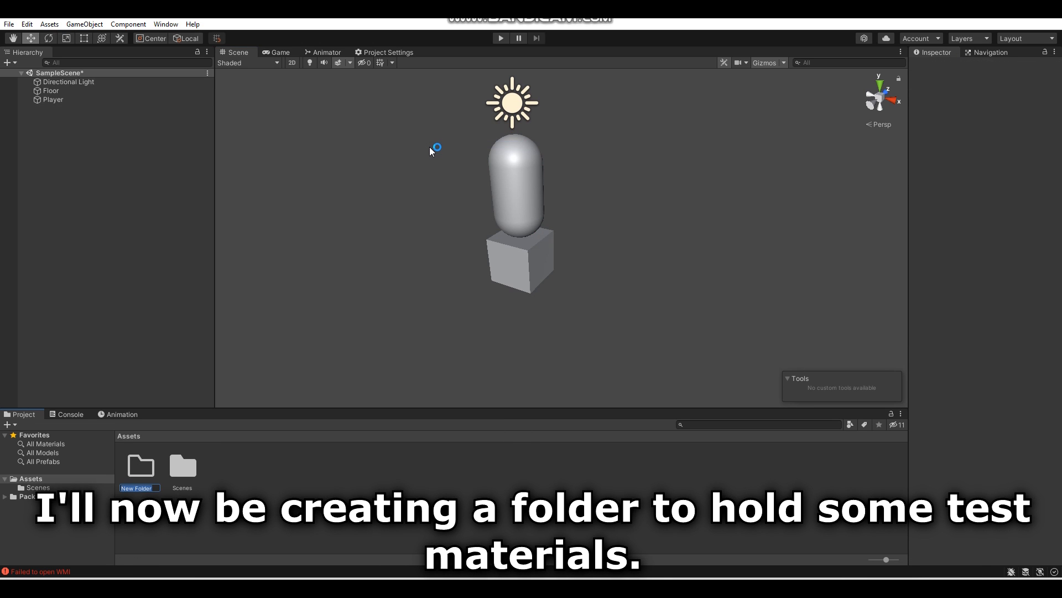
text(Tes)
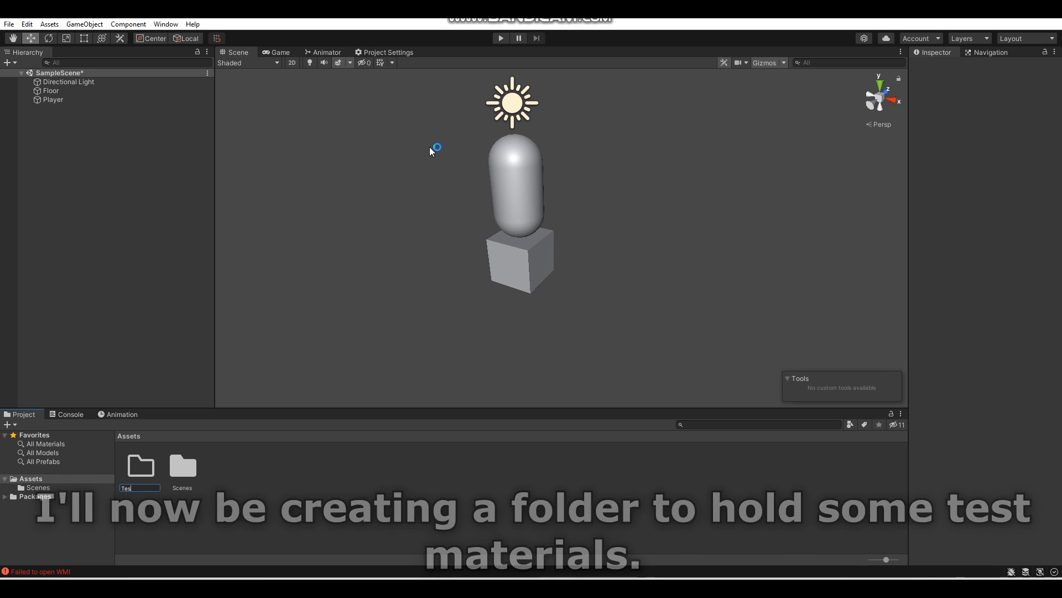
text(t Mats)
key(Return)
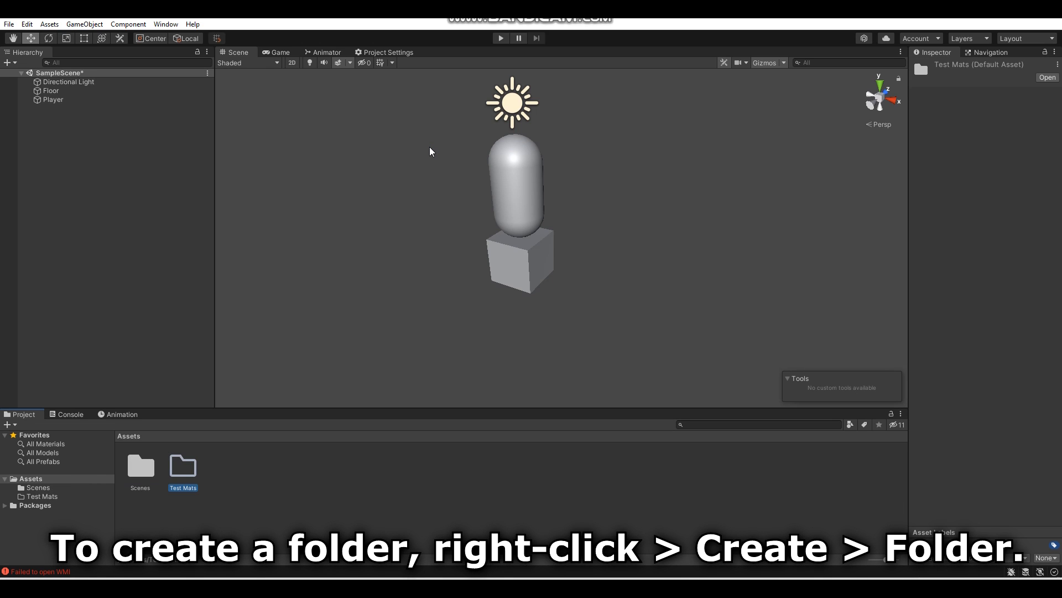
- Create a material named 1 inside the Test Mats folder
double_click(181, 467)
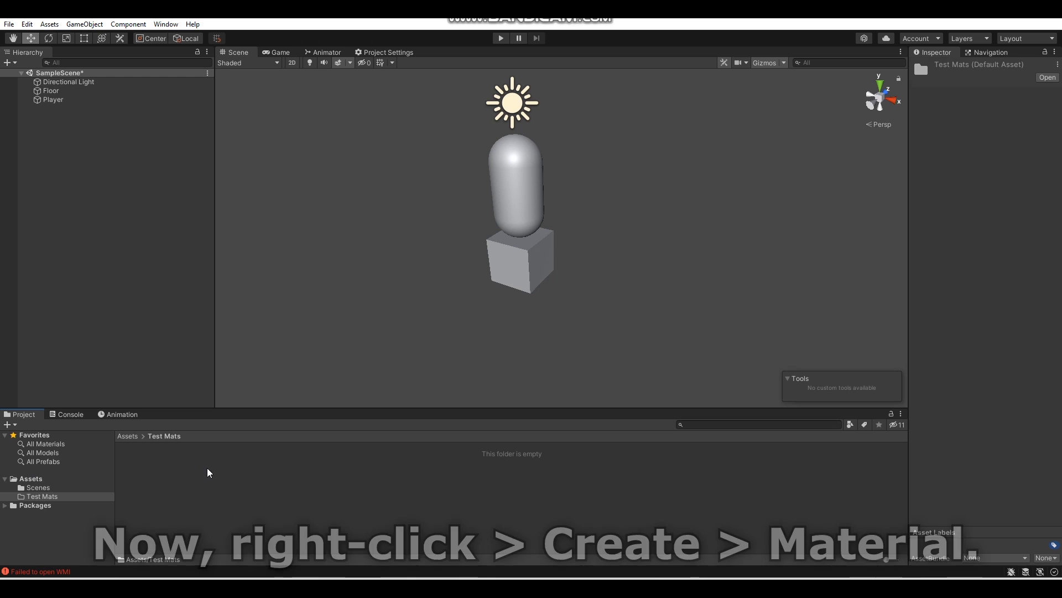
right_click(208, 472)
mouse_move(288, 167)
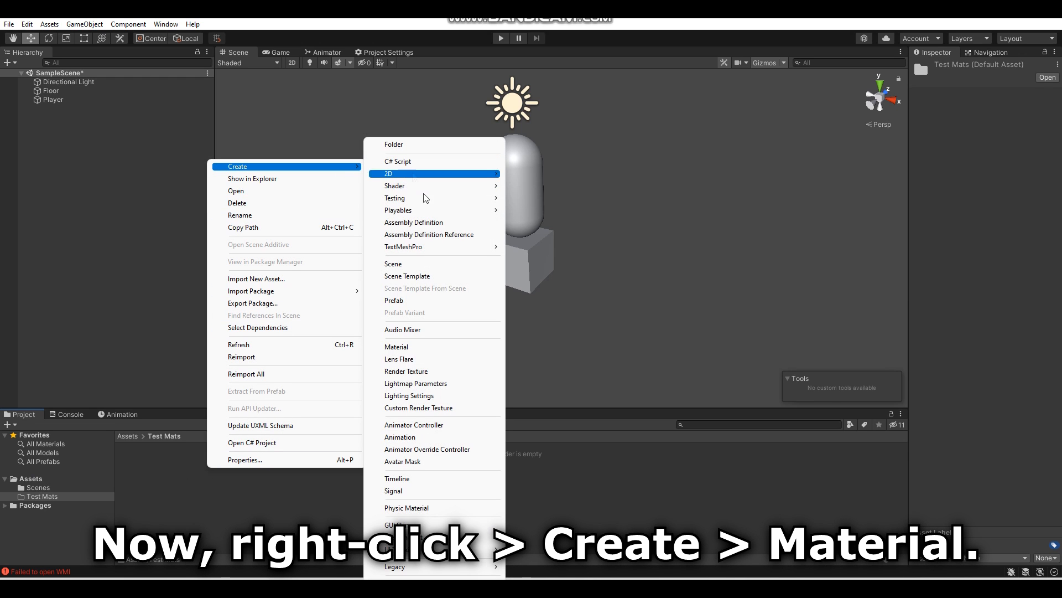
click(438, 348)
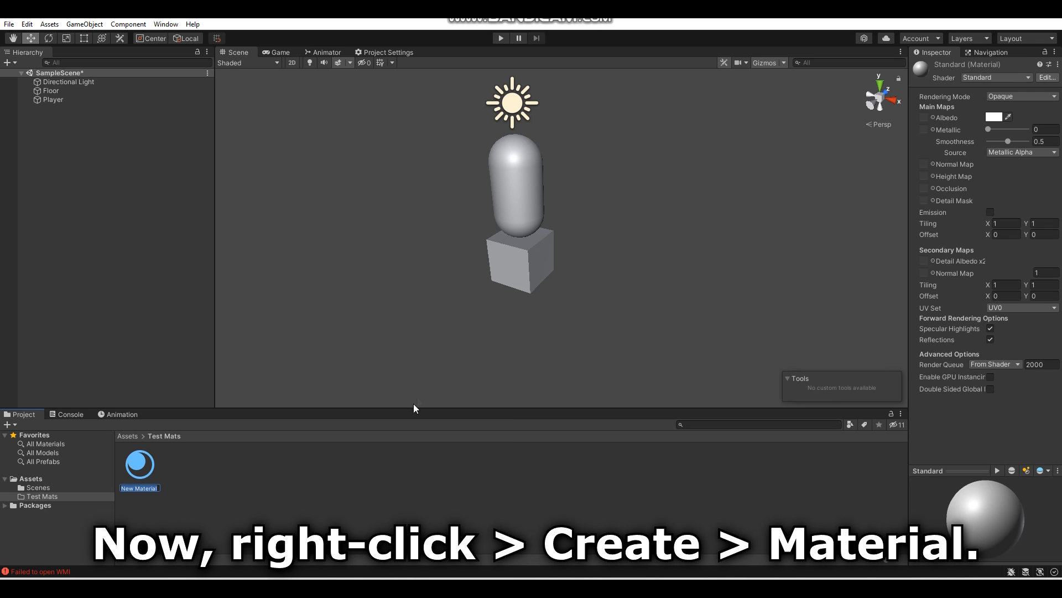
key(Return)
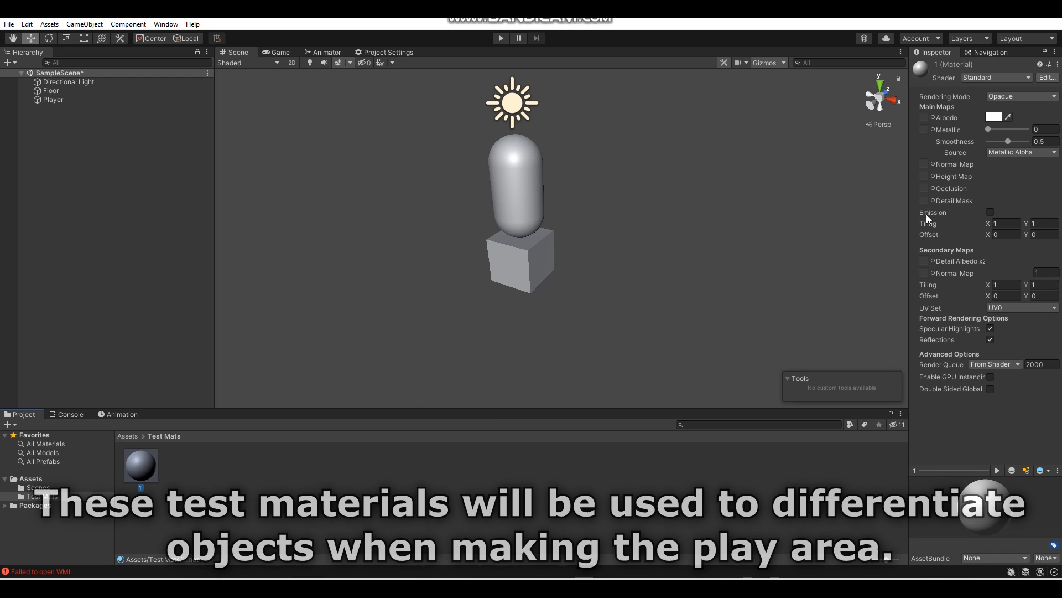
- Set the albedo color of material 1 to red and apply the material to the Floor cube
click(993, 119)
click(1014, 190)
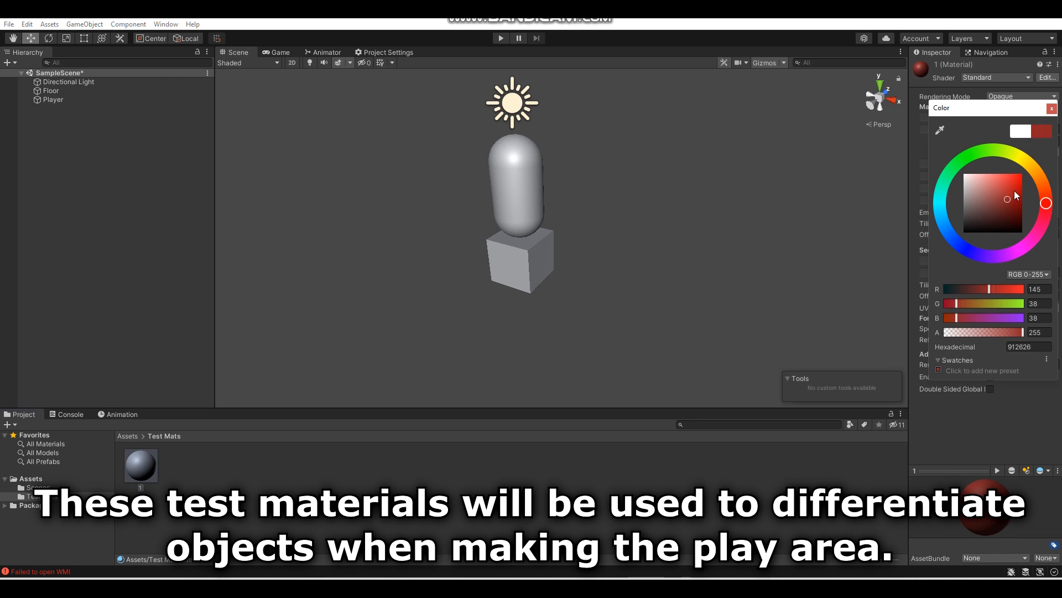
click(1051, 109)
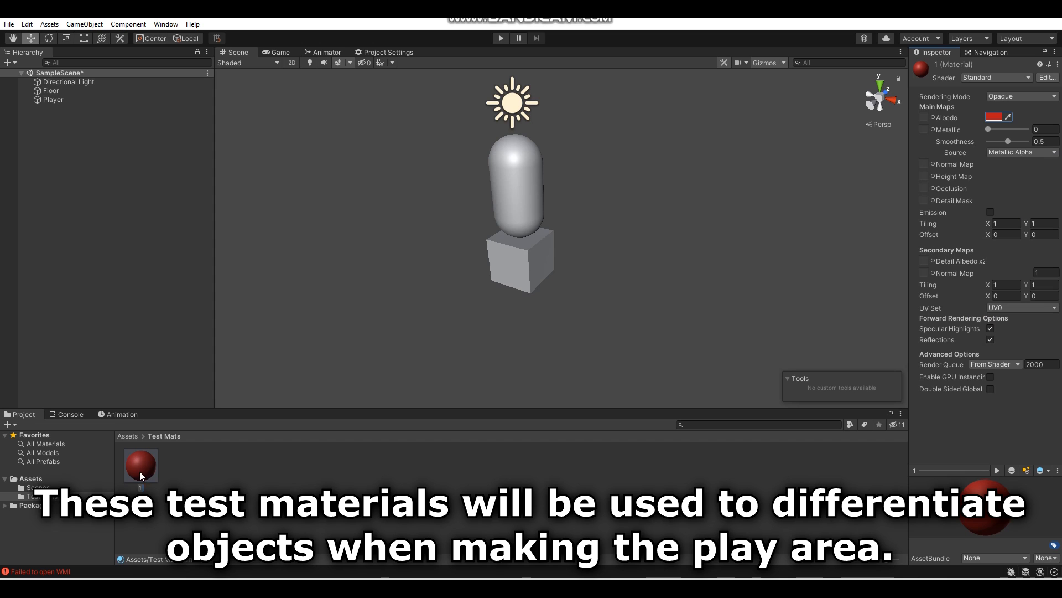
drag(474, 293, 525, 277)
alt+drag(492, 309, 593, 303)
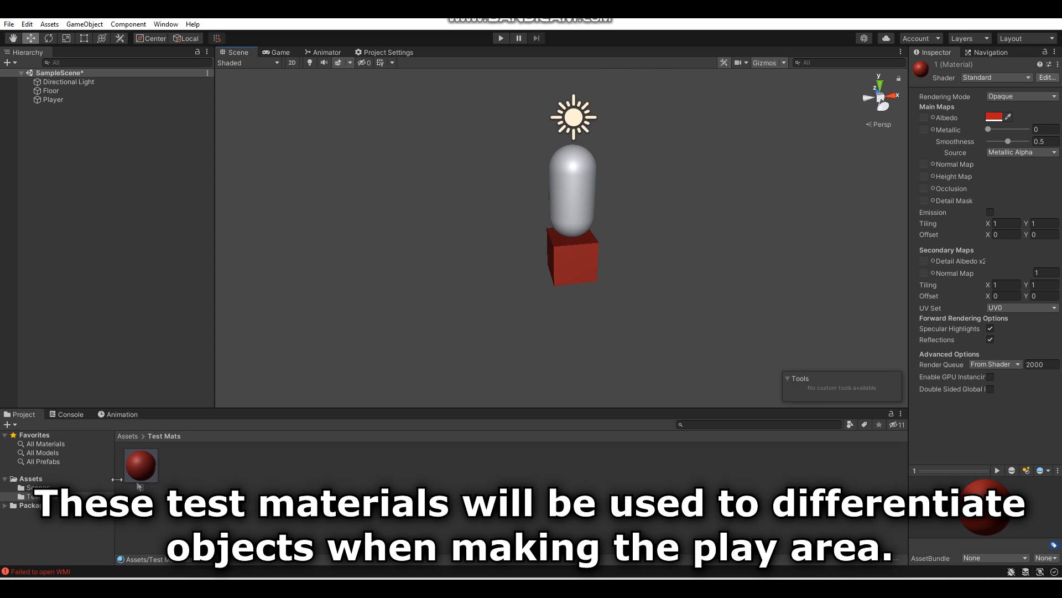
- Scale the Floor cube to about 10.87 on X and 10.004 on Z to form the starting room's floor
click(567, 278)
scroll(583, 320, down, 4)
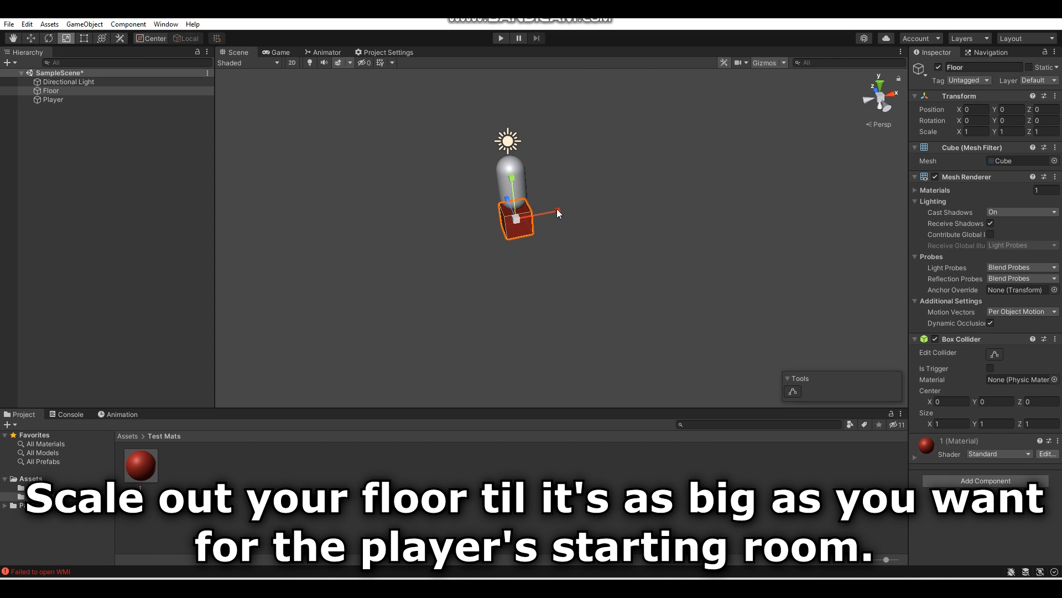
drag(556, 208, 917, 210)
alt+drag(515, 238, 716, 229)
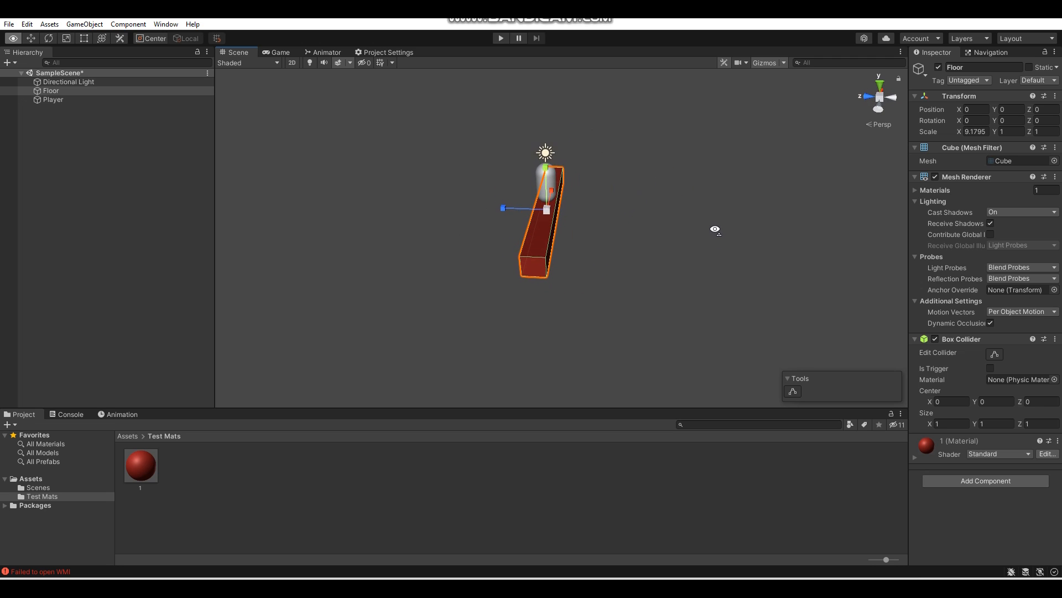
key(w)
right_drag(716, 229, 714, 227)
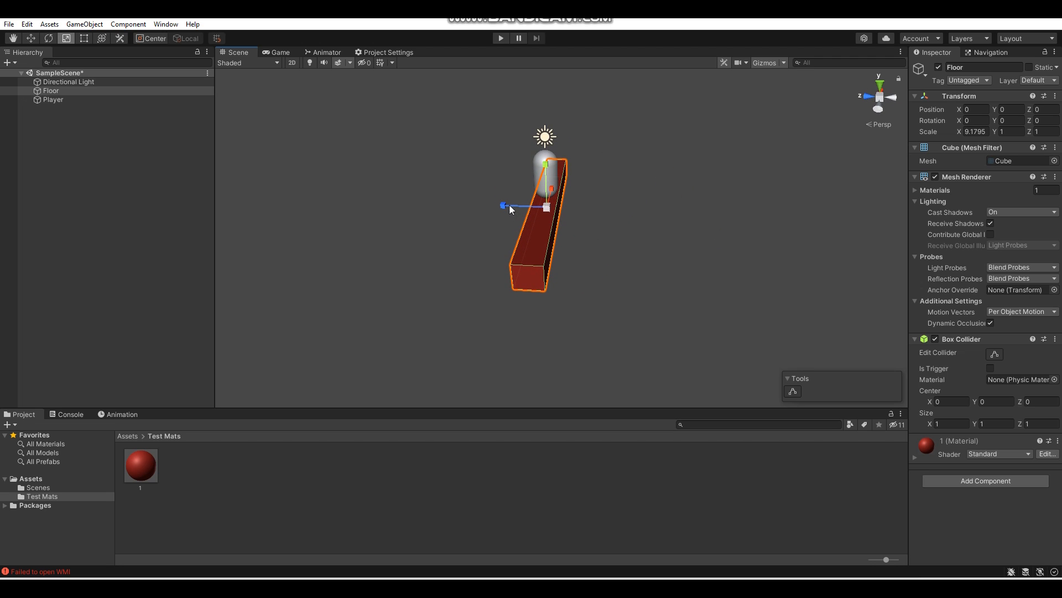
drag(507, 205, 542, 198)
key(d)
right_drag(542, 198, 357, 194)
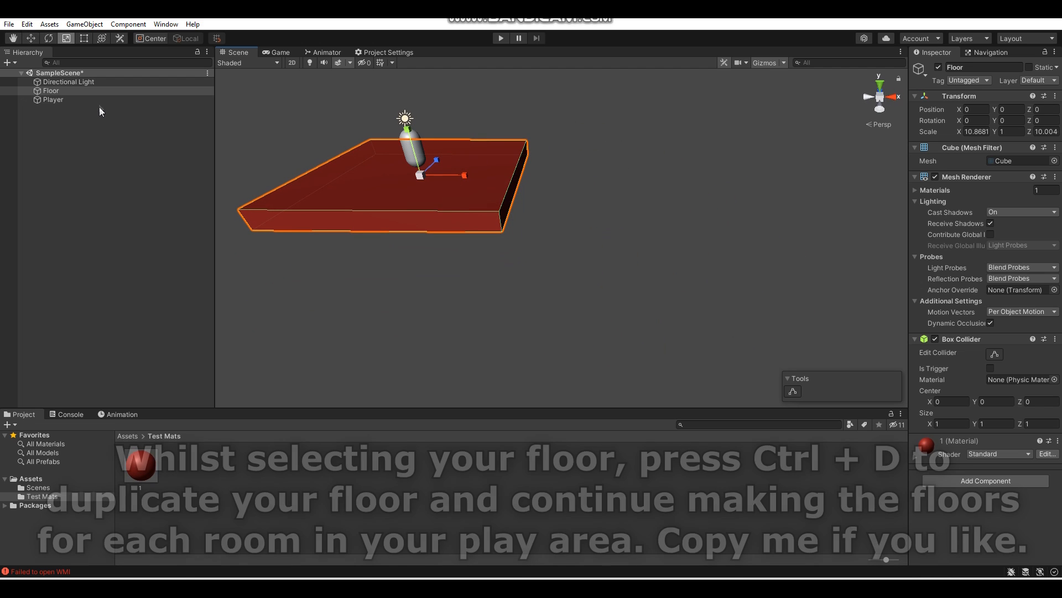
- Duplicate the floor and place the copy beside it as a hallway, scaled to about 34.49 on X and 8.43 on Z
click(99, 91)
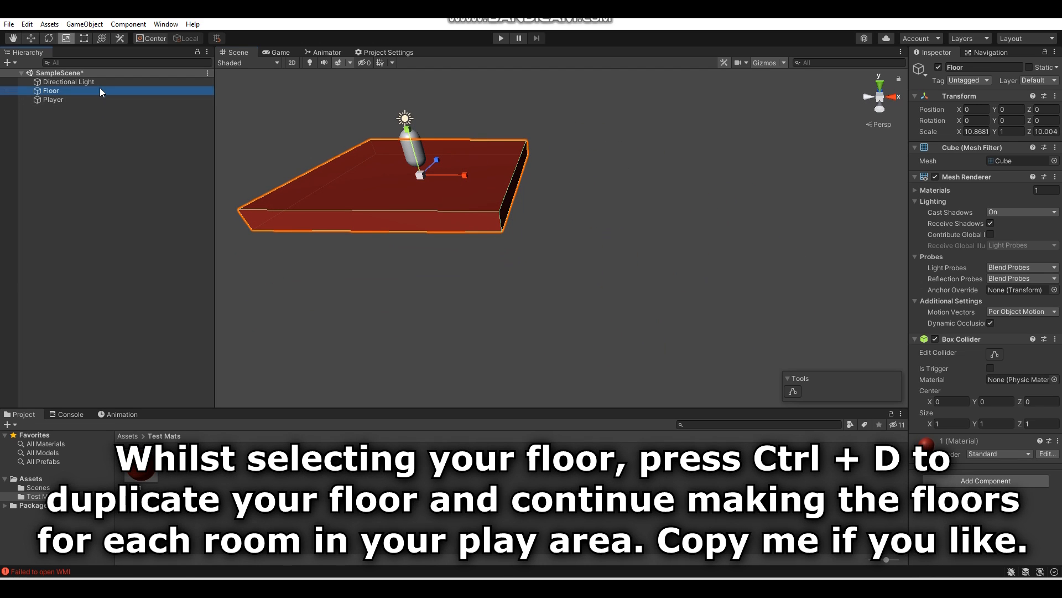
key(ctrl+d)
alt+drag(575, 189, 376, 184)
drag(523, 174, 631, 249)
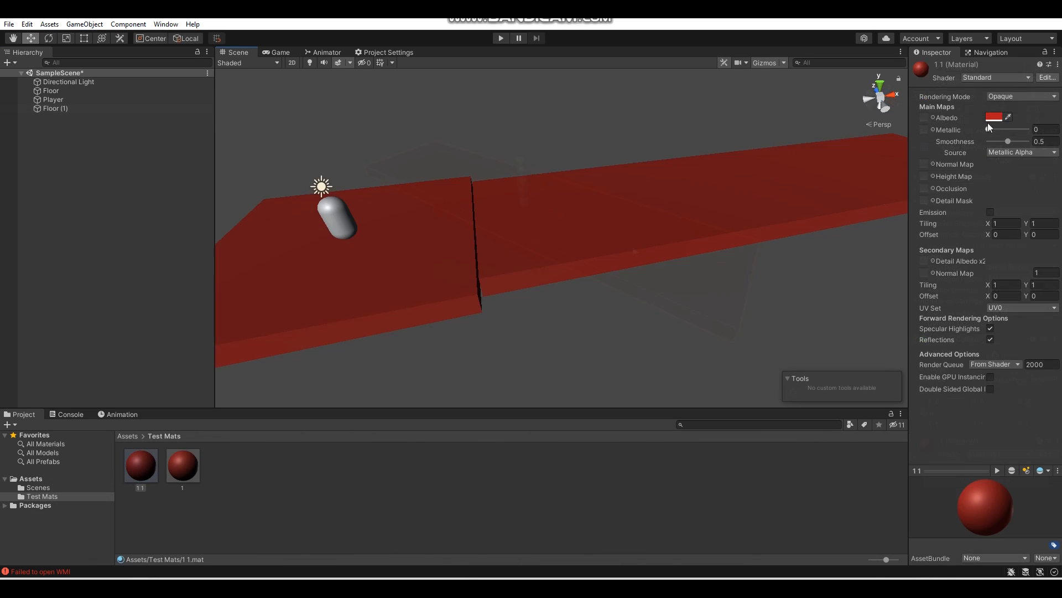
- Set the albedo color of the hallway's copied test material to blue
click(993, 117)
click(964, 248)
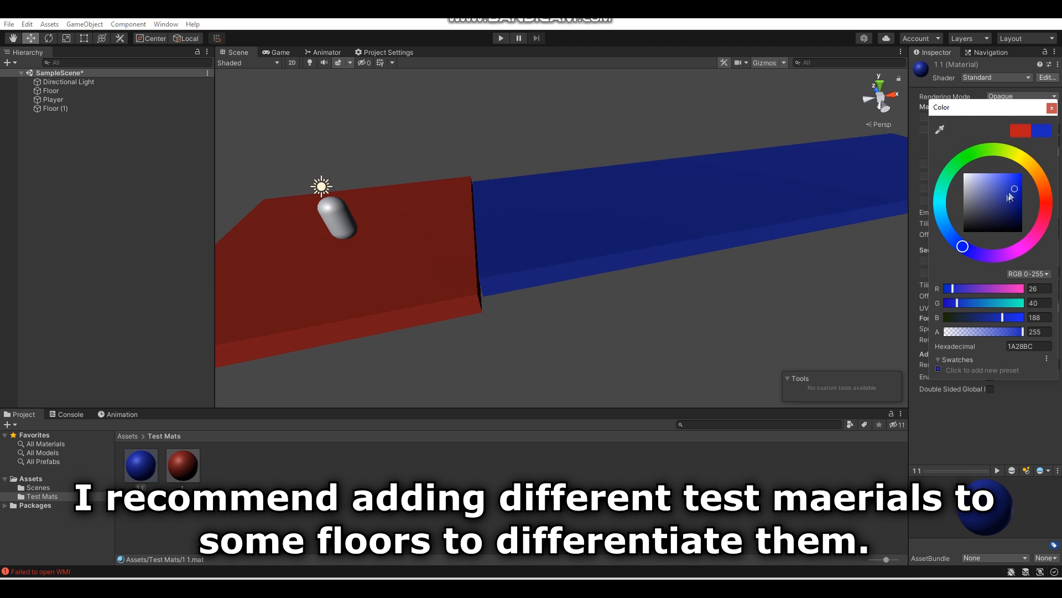
drag(1016, 191, 1005, 187)
- Duplicate the blue hallway floor, set its Y rotation to 90, and place it at the hallway's far end, about X 35.61, Z 21.46
click(706, 174)
alt+drag(706, 175, 723, 142)
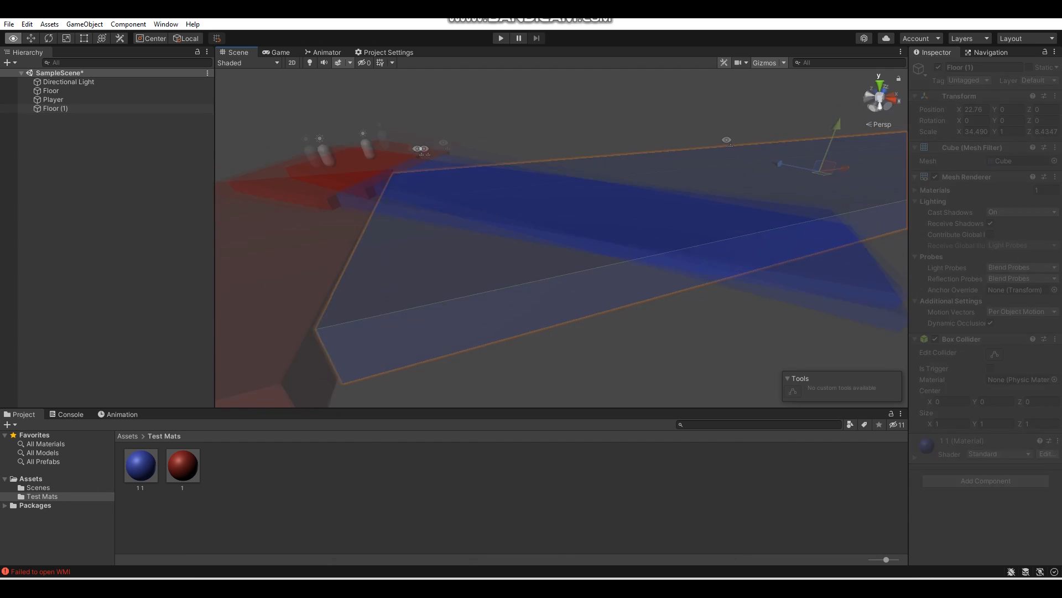
alt+drag(362, 153, 429, 161)
click(434, 204)
alt+drag(435, 204, 374, 204)
key(ctrl+d)
click(1007, 120)
text(90)
alt+drag(572, 231, 597, 195)
right_drag(597, 195, 601, 196)
drag(749, 179, 751, 180)
key(w)
right_drag(750, 183, 687, 200)
key(s)
- Duplicate the red room floor and place the copy beside the far part of the second blue hallway
click(465, 130)
key(ctrl+d)
drag(438, 137, 693, 247)
right_drag(694, 246, 553, 271)
drag(553, 273, 539, 263)
key(w)
right_drag(539, 264, 453, 221)
drag(437, 210, 373, 213)
right_drag(372, 213, 288, 107)
key(w)
drag(277, 137, 278, 136)
key(s)
right_drag(278, 136, 327, 156)
click(152, 128)
key(ctrl+d)
right_drag(410, 172, 427, 179)
key(s)
- Duplicate the rotated blue floor, scale it to about 18.84 on X and 6.70 on Z, and place it beside the first hallway
drag(324, 168, 455, 222)
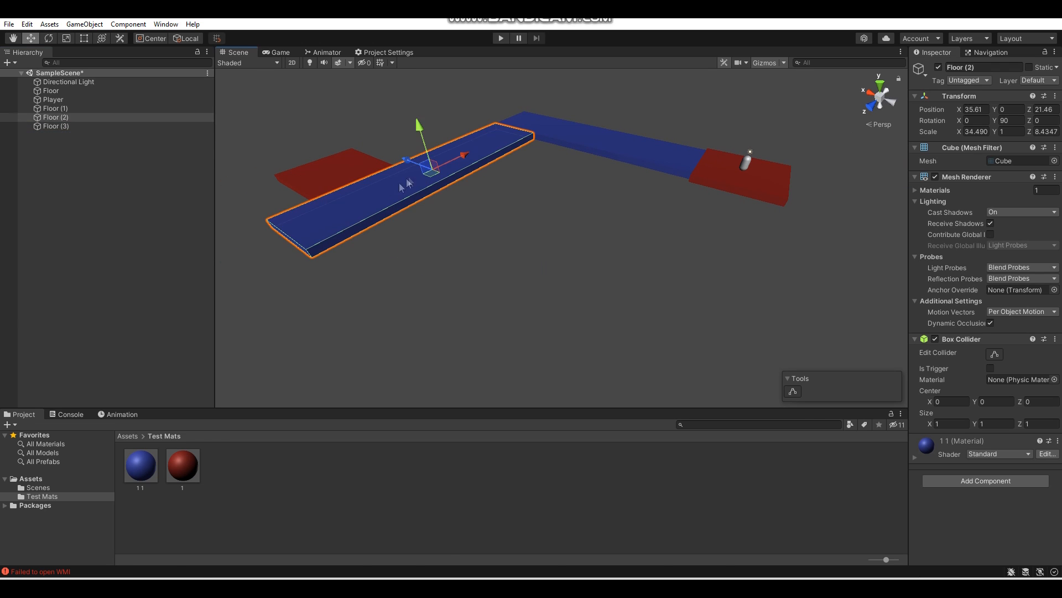
drag(509, 231, 518, 232)
alt+drag(641, 235, 429, 206)
drag(474, 197, 450, 197)
key(w)
alt+drag(530, 173, 473, 138)
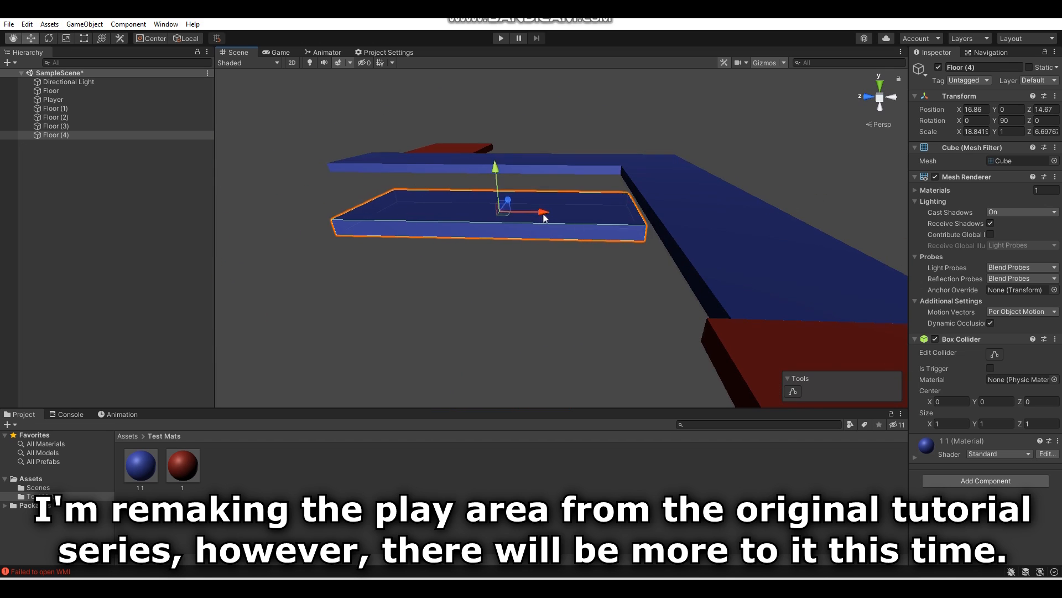
- Create a black test material from the blue one and apply it to the new side corridor floor
scroll(545, 218, up, 3)
click(153, 467)
click(995, 117)
drag(997, 207, 830, 228)
- Move the black corridor floor so its end meets the side of the first blue hallway
click(605, 225)
alt+drag(606, 225, 591, 223)
drag(348, 195, 373, 200)
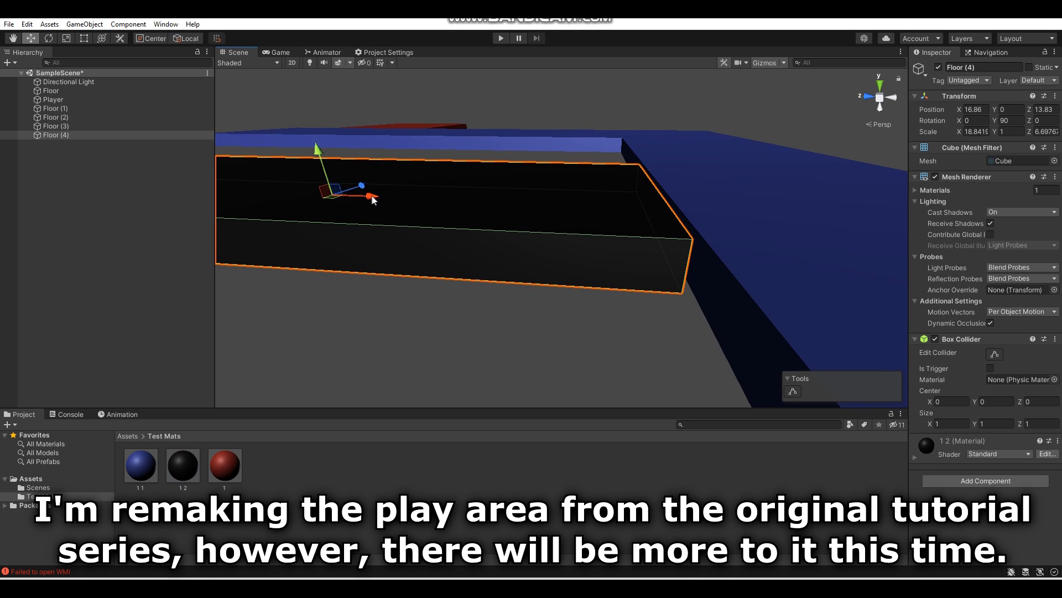
click(576, 303)
right_drag(576, 303, 471, 300)
key(s)
key(d)
- Add another black corridor floor on the opposite side of the blue hallway and resize it into a long strip
click(434, 203)
alt+drag(433, 203, 598, 238)
drag(495, 230, 736, 243)
scroll(736, 243, up, 3)
click(67, 39)
alt+drag(514, 150, 515, 182)
click(31, 38)
scroll(553, 216, up, 4)
alt+drag(553, 216, 615, 202)
drag(686, 239, 713, 243)
alt+drag(712, 243, 805, 173)
scroll(805, 173, down, 5)
alt+drag(805, 174, 440, 161)
- Duplicate the long black corridor floor, set the copy's Y rotation to 0, and place it as a perpendicular branch
click(114, 144)
key(ctrl+d)
click(1011, 120)
text(0)
drag(570, 217, 714, 228)
key(w)
right_drag(713, 228, 797, 212)
drag(834, 208, 882, 254)
scroll(832, 210, down, 5)
drag(564, 186, 615, 202)
alt+drag(735, 210, 492, 216)
key(w)
right_drag(493, 217, 579, 205)
drag(775, 191, 777, 191)
- Duplicate the perpendicular black floor, set the copy's Y rotation to 90, and place it at the branch's far end
double_click(56, 152)
click(1017, 119)
text(90)
drag(563, 211, 633, 213)
right_drag(633, 214, 556, 228)
drag(551, 228, 621, 128)
right_drag(661, 114, 493, 102)
drag(770, 140, 749, 142)
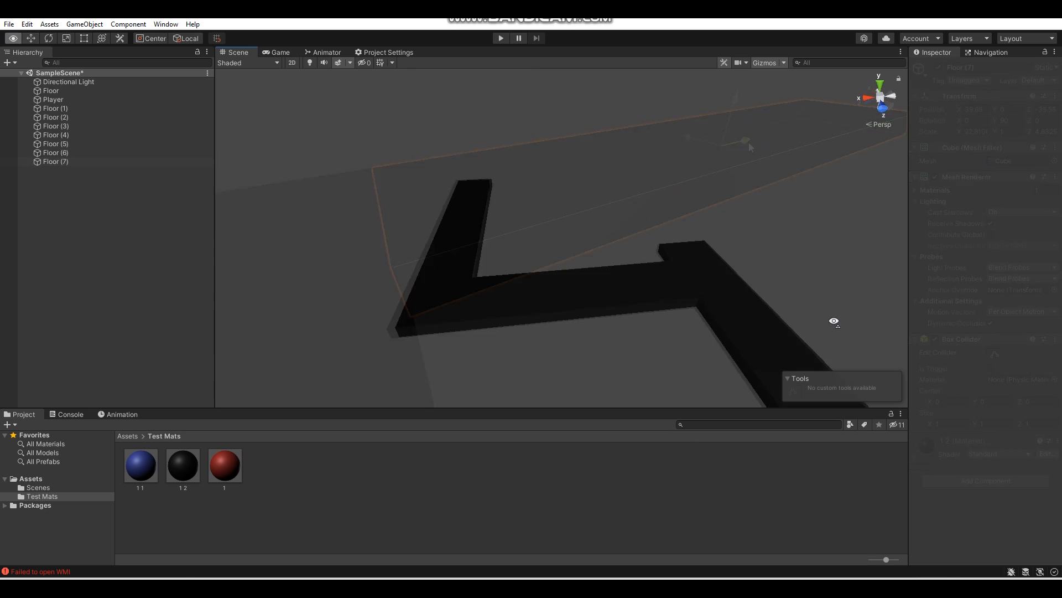
- Duplicate the starting room's red floor and rename the copy Wall
right_drag(832, 318, 498, 299)
click(480, 299)
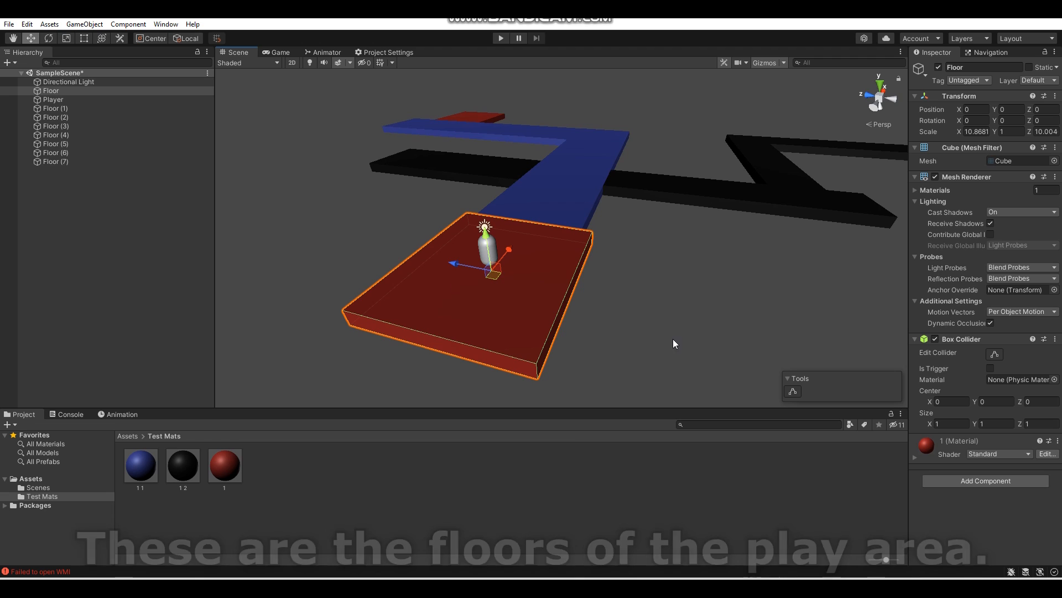
key(ctrl+d)
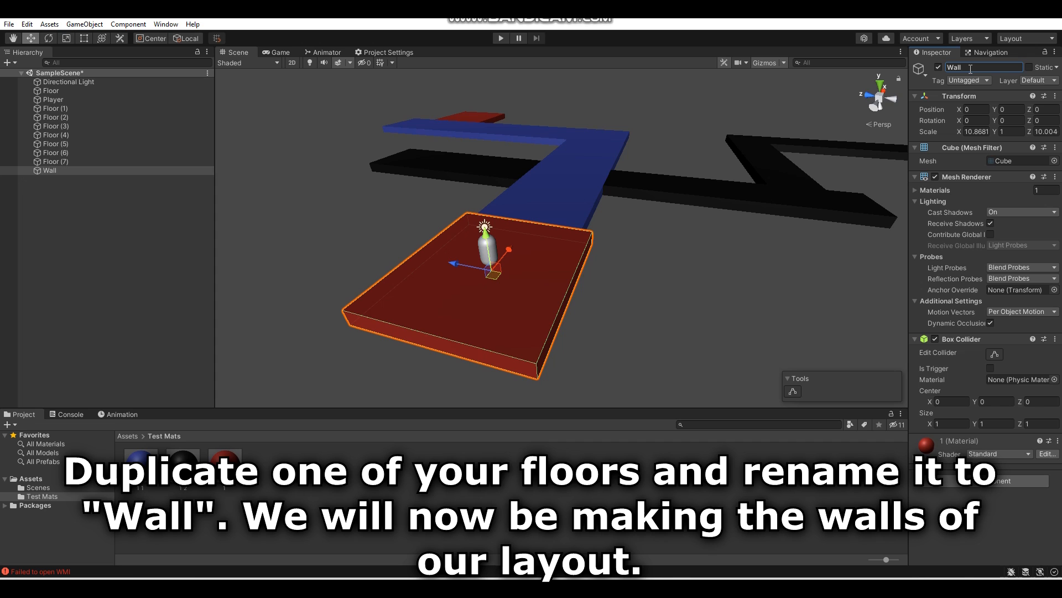
- Set the wall's scale to 4 on Y and 0.3 on Z, and raise it to about Y 2.46 to stand on the floor
scroll(712, 185, up, 3)
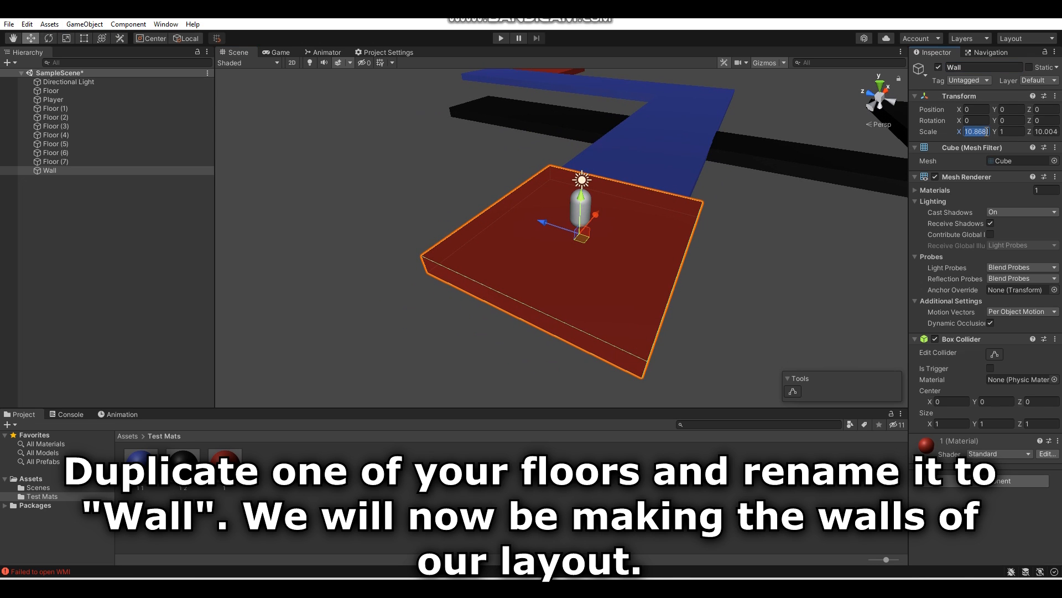
key(BackSpace)
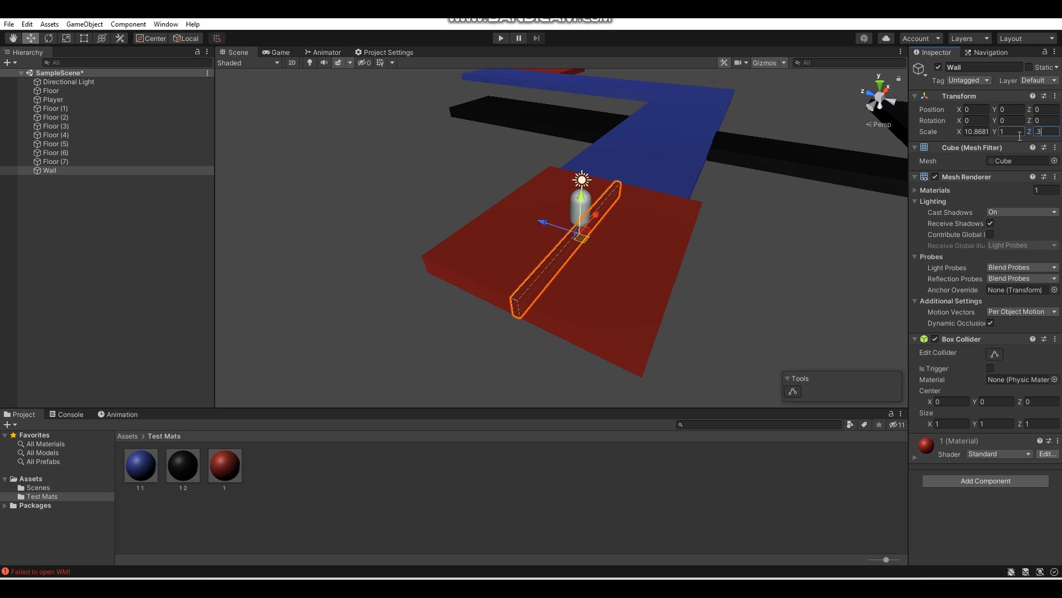
right_drag(683, 172, 610, 140)
key(w)
drag(587, 206, 571, 115)
mouse_move(594, 128)
right_down()
mouse_move(574, 131)
mouse_move(608, 118)
right_up()
key(s)
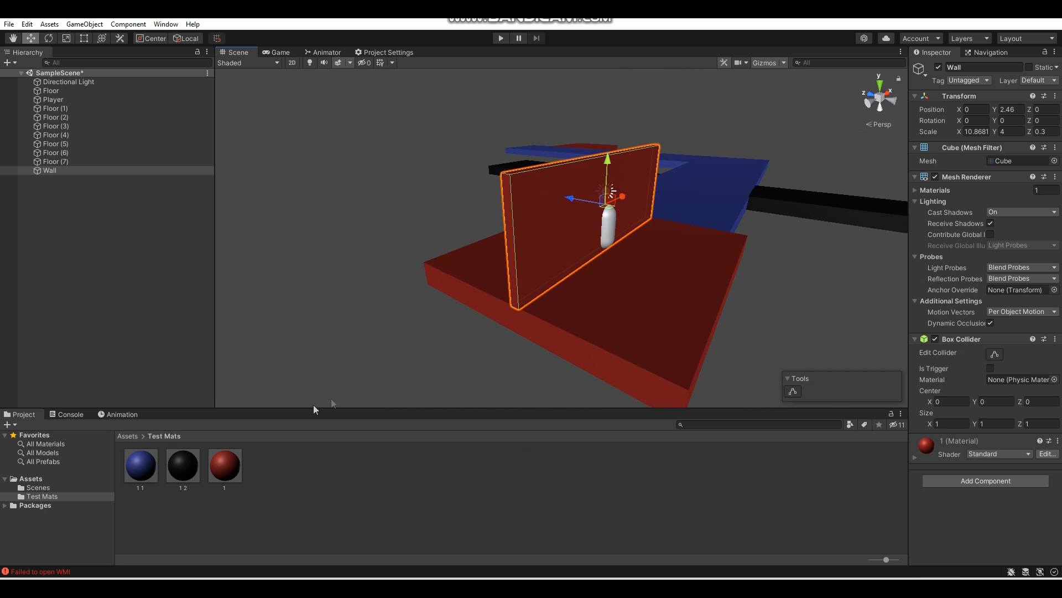
- Apply the blue test material to the wall and move it to one side edge of the starting room
click(209, 510)
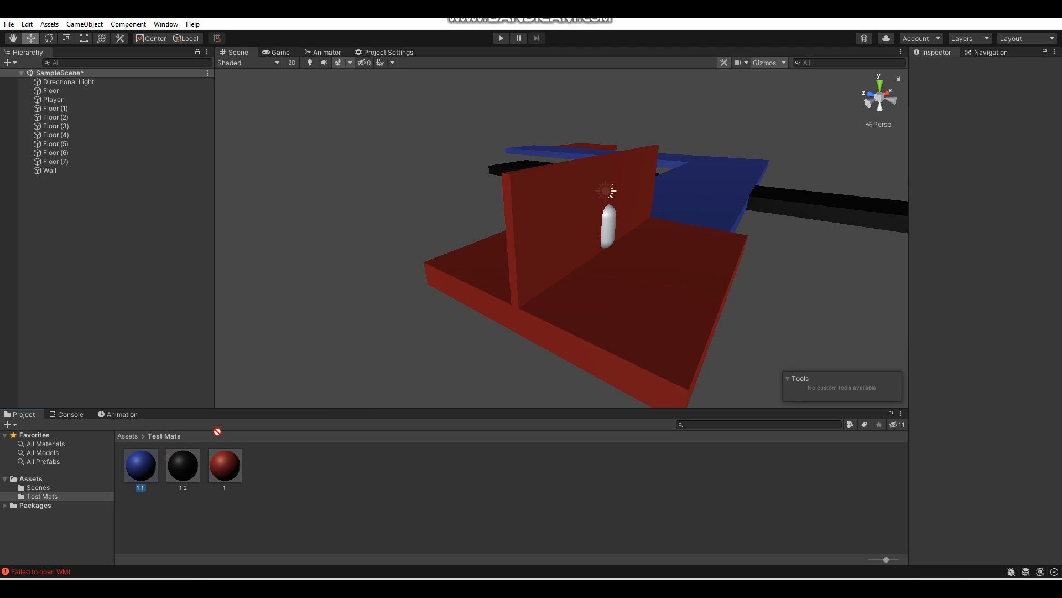
click(534, 244)
right_drag(546, 238, 611, 229)
ctrl+drag(616, 185, 466, 191)
right_drag(466, 191, 232, 186)
- Duplicate the side wall and place the copy on the starting room's opposite edge at about Z -5.05
click(124, 173)
key(ctrl+d)
alt+drag(423, 224, 587, 246)
drag(416, 202, 652, 245)
- Duplicate the side wall, set the copy's Y rotation to 90, and place it at the room's back edge, about X -5.32, Z 0.12
key(ctrl+d)
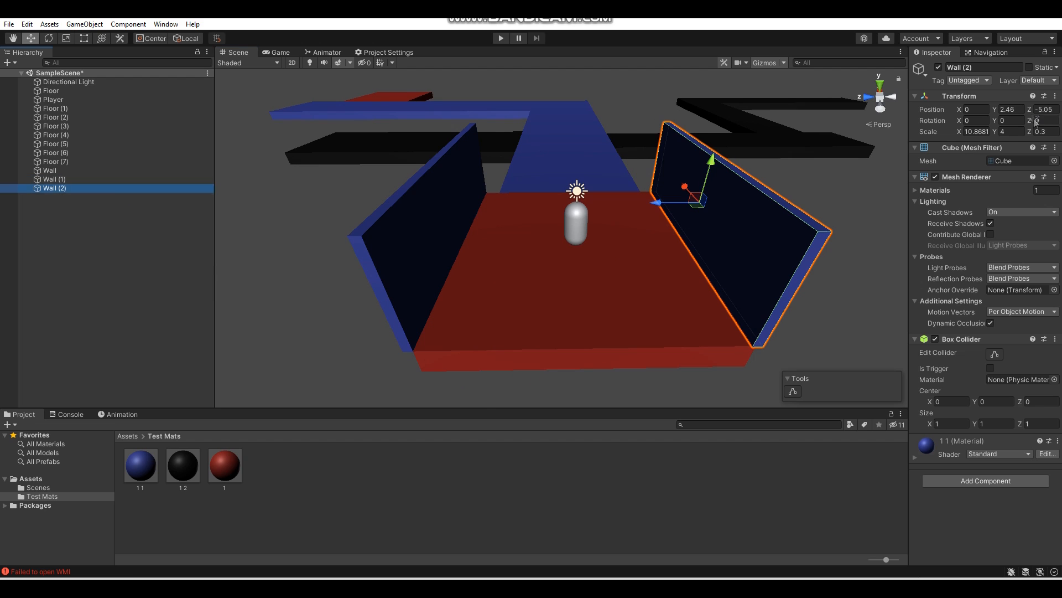
click(1013, 120)
text(90)
drag(724, 205, 616, 208)
alt+drag(616, 208, 791, 213)
drag(507, 195, 609, 202)
right_drag(609, 203, 725, 203)
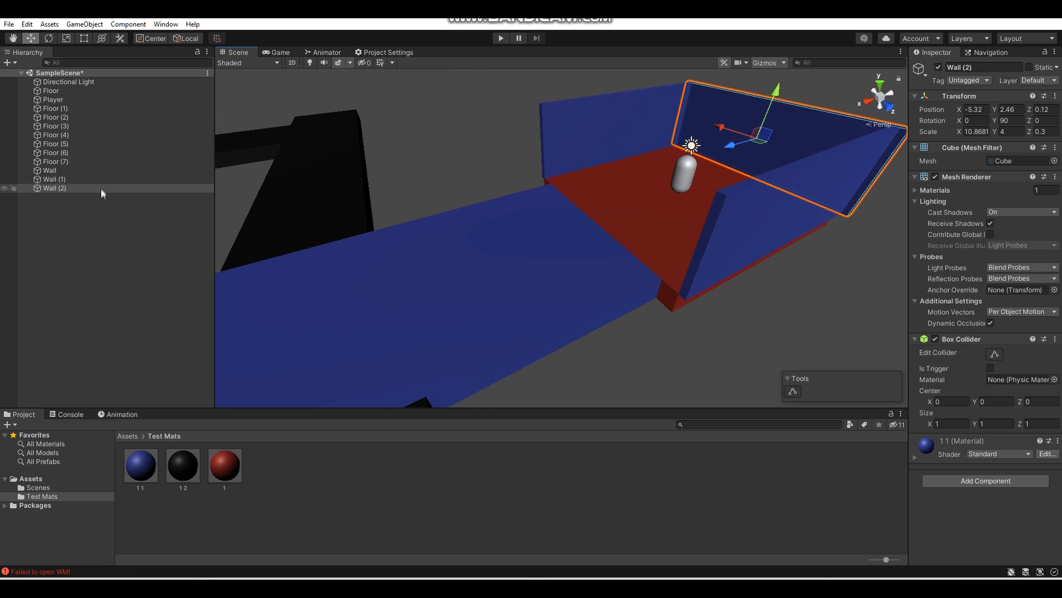
- Duplicate the back wall to the hallway side at X 5.32, then shorten it to about 3.94 on X and shift it to Z -3
right_drag(727, 145, 663, 166)
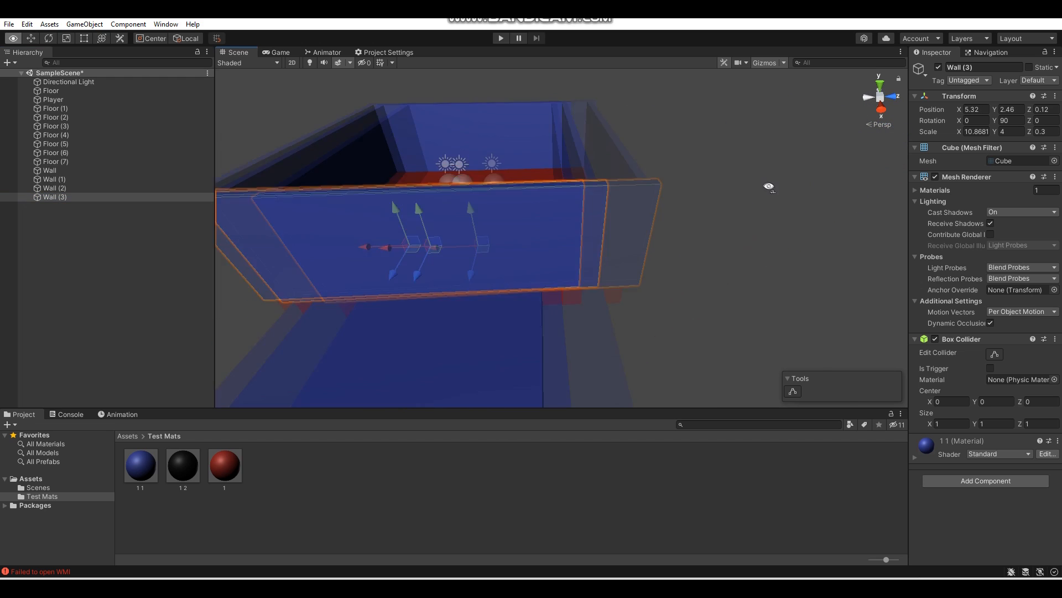
key(r)
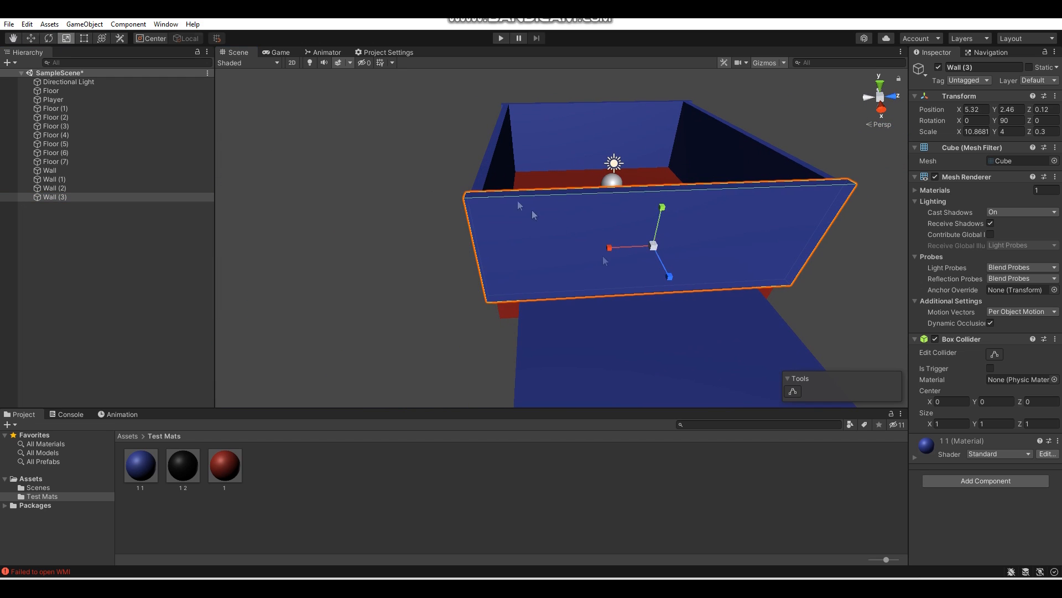
drag(613, 247, 485, 251)
key(r)
key(w)
right_drag(596, 185, 578, 205)
- Duplicate the short front wall to about Z 3.12 and scale it to about 4.03 on X, leaving a doorway between the two
click(104, 192)
click(105, 197)
key(ctrl+d)
drag(422, 225, 691, 261)
scroll(476, 259, down, 2)
click(437, 241)
click(619, 255)
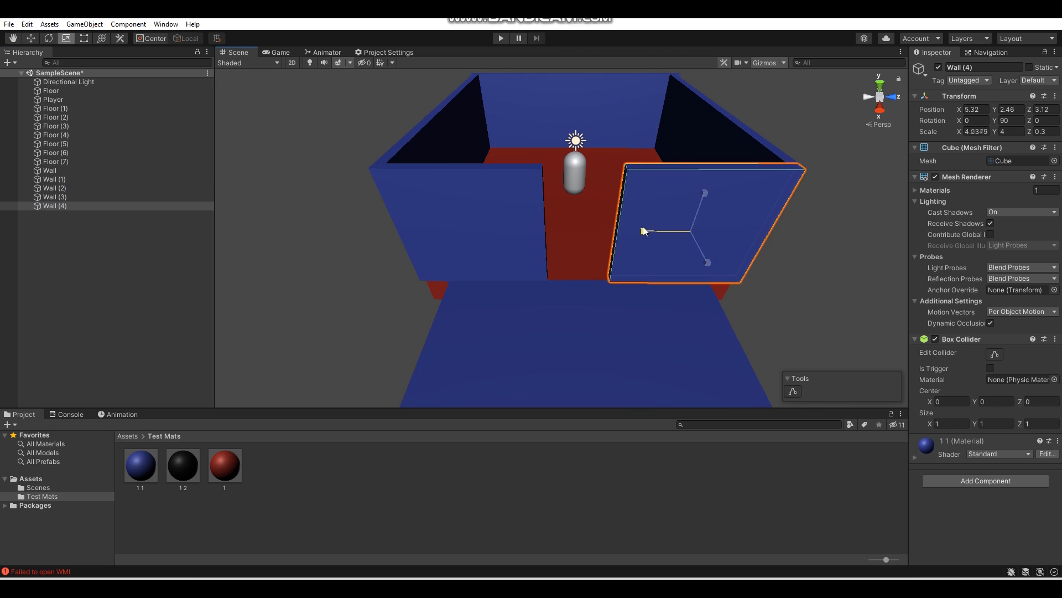
click(519, 202)
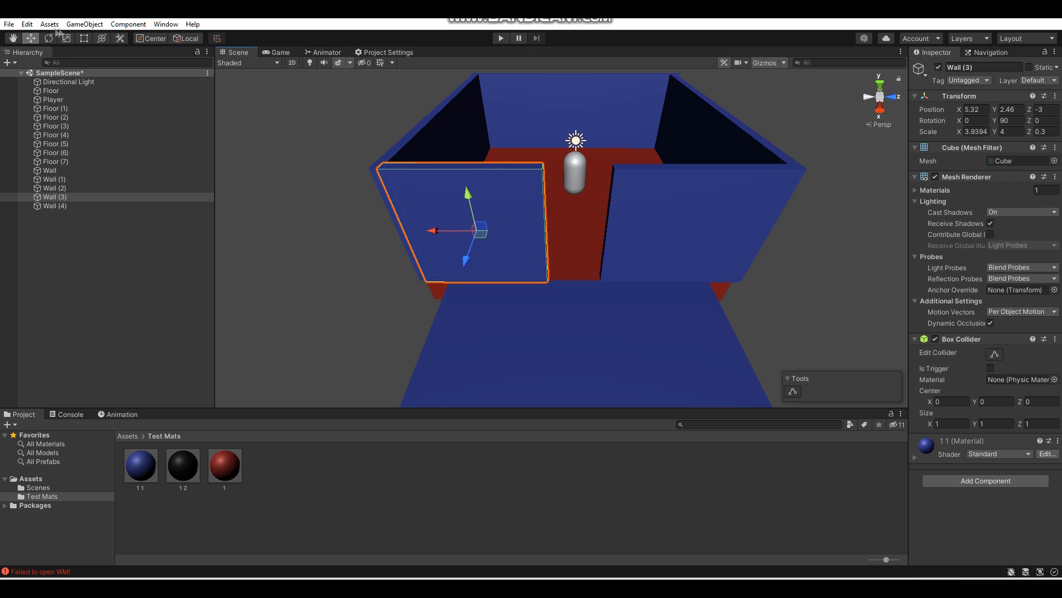
right_drag(426, 231, 352, 287)
- Add a wall copy with Y rotation 0 along the blue hallway and apply the red test material to it
key(w)
key(s)
key(w)
key(s)
click(527, 355)
alt+drag(474, 287, 626, 205)
click(501, 185)
drag(536, 206, 641, 226)
drag(233, 463, 582, 215)
- Fit the red wall along the blue hallway at about X 10.48, Z 4.31, with its X scale at about 10.08
right_drag(582, 213, 588, 193)
key(w)
drag(699, 237, 514, 214)
alt+drag(514, 214, 714, 238)
drag(551, 220, 634, 224)
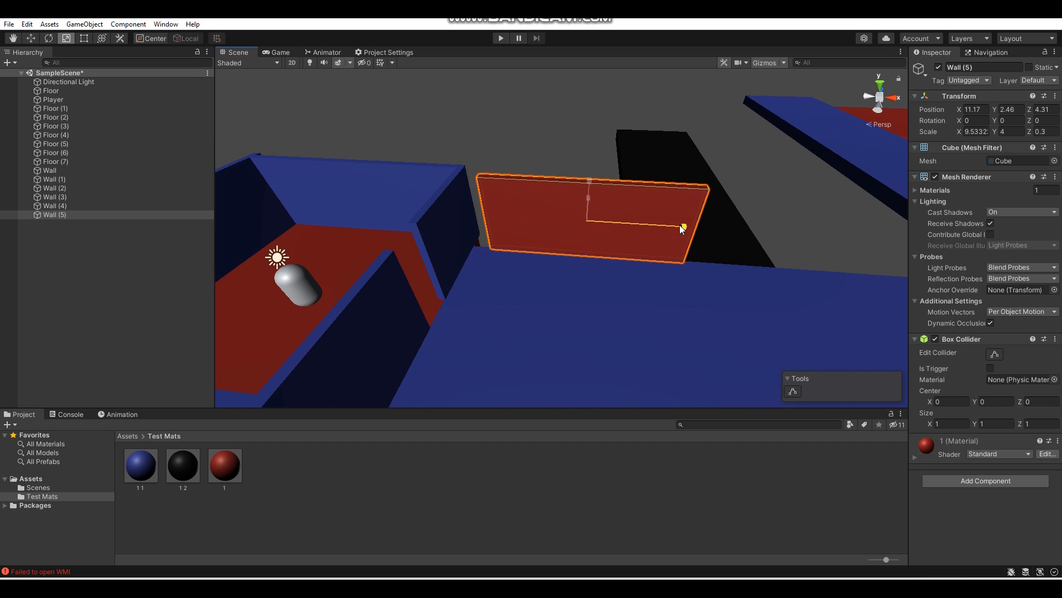
drag(622, 220, 619, 219)
mouse_move(619, 219)
right_down()
mouse_move(642, 220)
mouse_move(614, 216)
mouse_move(631, 209)
right_up()
click(66, 38)
key(w)
drag(631, 209, 629, 209)
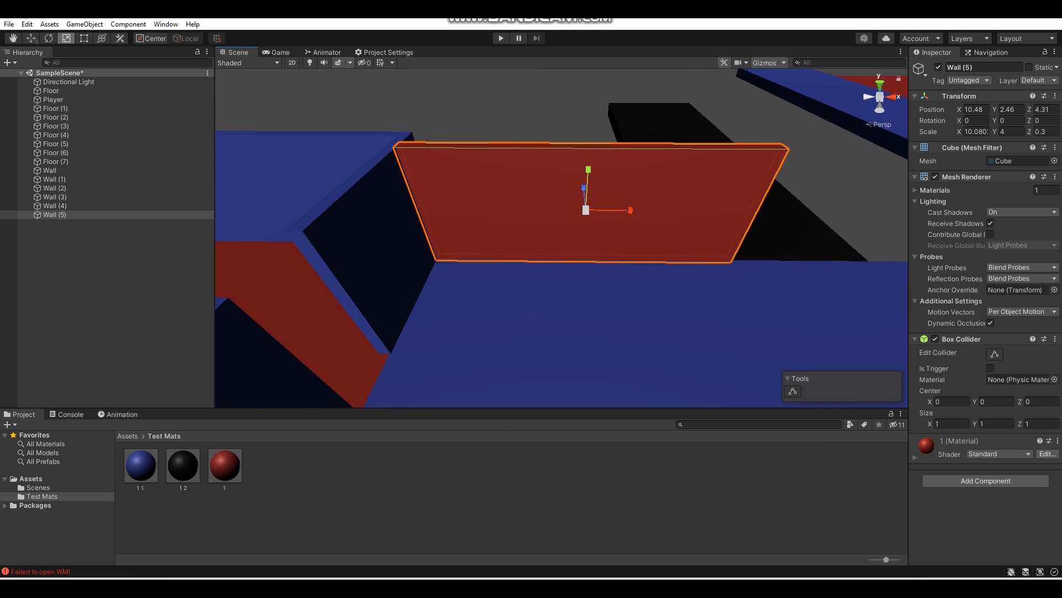
- Duplicate the red hallway wall and move the copy past the black corridor opening to about X 24.3
click(31, 39)
right_drag(355, 149, 332, 180)
key(d)
click(56, 215)
key(ctrl+d)
drag(438, 218, 795, 249)
- Lengthen the copied hallway wall to about 14.31 on the X scale
scroll(753, 248, down, 3)
key(r)
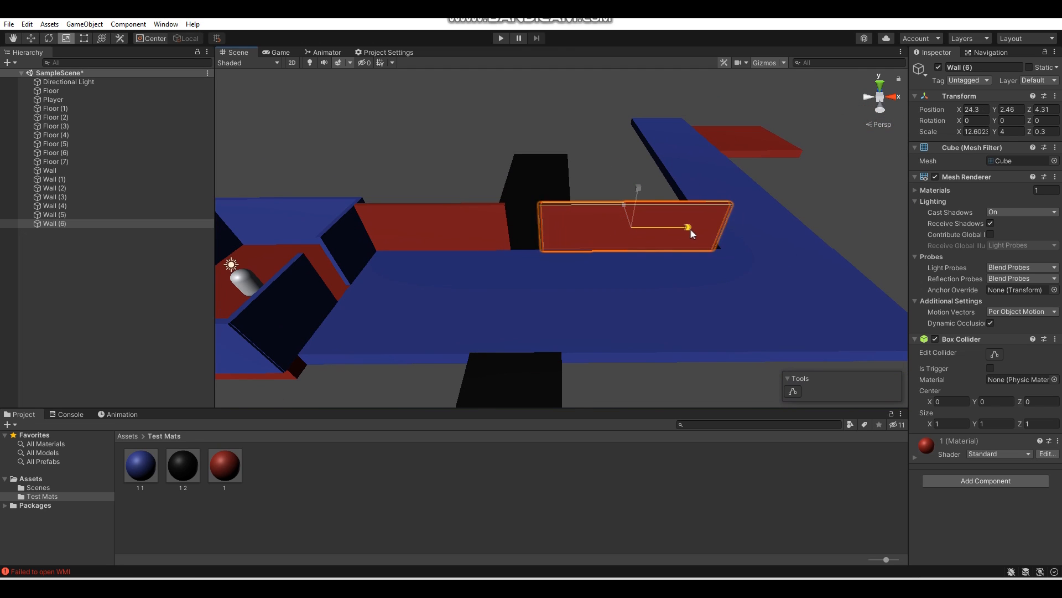
drag(690, 230, 695, 230)
key(d)
right_drag(695, 230, 572, 185)
key(w)
key(d)
drag(572, 185, 575, 184)
right_drag(575, 185, 593, 278)
click(590, 166)
key(s)
key(d)
click(601, 218)
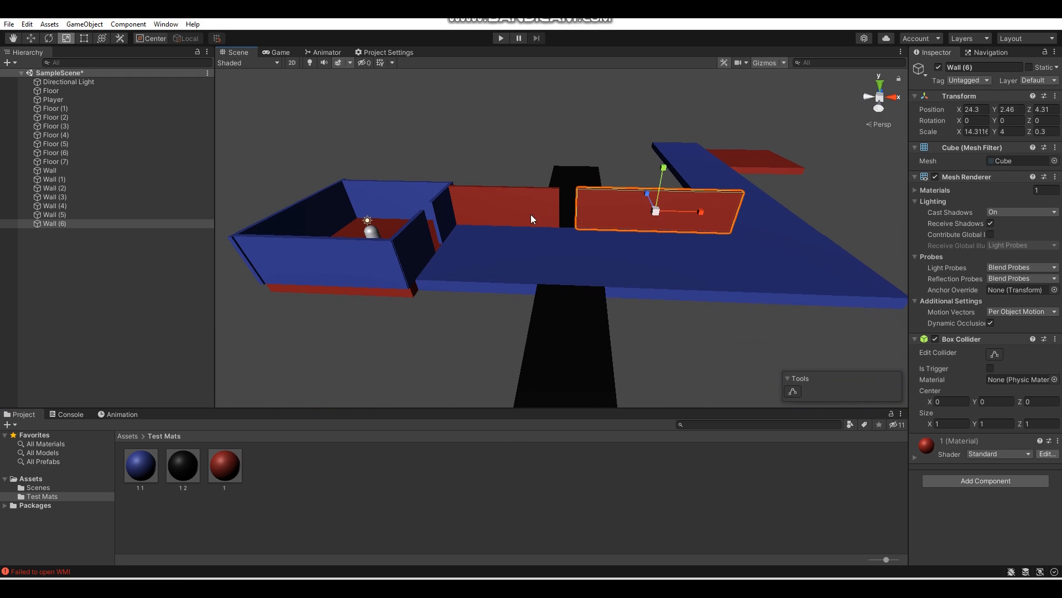
- Duplicate the two red hallway walls together and move the copies to the opposite side of the blue hallway
click(31, 39)
click(82, 216)
ctrl+click(80, 225)
key(ctrl+d)
key(d)
right_drag(600, 213, 470, 193)
drag(617, 182, 503, 228)
- Lengthen the far wall on the opposite side so it reaches the end of the blue hallway
key(a)
right_drag(502, 228, 659, 215)
drag(620, 174, 590, 179)
right_drag(590, 178, 586, 230)
click(586, 230)
drag(587, 230, 666, 237)
key(r)
right_drag(638, 175, 768, 225)
drag(740, 207, 759, 205)
key(w)
right_drag(757, 204, 623, 146)
drag(624, 147, 632, 146)
right_drag(632, 147, 209, 124)
- Place a red wall with Y rotation 90 along the outer side of the blue side hallway, up to the red room's opening
drag(436, 219, 726, 264)
right_drag(726, 265, 645, 137)
drag(651, 140, 681, 145)
right_drag(680, 145, 560, 219)
drag(560, 219, 515, 229)
right_drag(515, 229, 457, 225)
key(w)
drag(416, 226, 713, 210)
- Duplicate the outer side-hallway wall and place the copy beyond the red room's opening, at about X 39.82, Z 35.44
click(93, 250)
key(ctrl+d)
right_drag(713, 210, 749, 201)
key(w)
drag(655, 181, 550, 186)
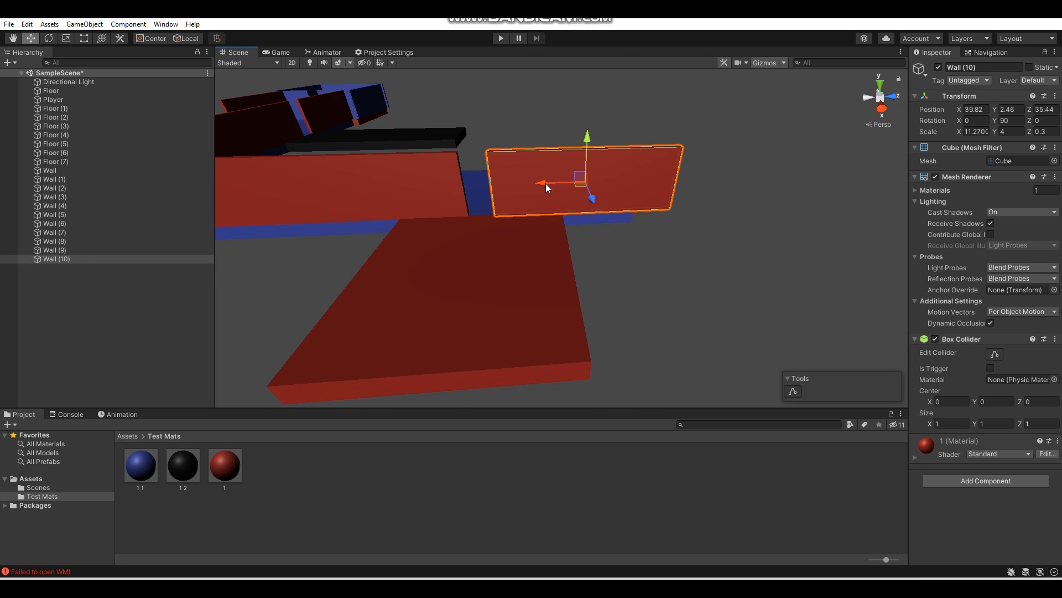
click(659, 335)
right_drag(659, 335, 410, 310)
- Duplicate a side-hallway wall and fit the copy along the opposite side of that hallway
click(441, 210)
key(ctrl+d)
drag(437, 194, 521, 202)
right_drag(521, 202, 672, 194)
drag(678, 201, 817, 168)
right_drag(817, 167, 707, 152)
drag(707, 151, 703, 152)
right_drag(703, 151, 692, 227)
- Duplicate a side-hallway wall, set the copy's Y rotation to 0, and position it to close off the hallway's end
click(566, 224)
key(ctrl+d)
click(1013, 120)
key(BackSpace)
key(BackSpace)
text(0)
right_drag(582, 246, 601, 249)
drag(685, 242, 601, 246)
right_drag(601, 245, 232, 236)
drag(559, 232, 641, 234)
right_drag(640, 234, 442, 254)
click(681, 324)
- Duplicate a wall for the far red room, apply the blue test material 1 1, and position it along the room's edge
right_drag(680, 324, 677, 259)
click(674, 282)
key(ctrl+d)
drag(153, 467, 625, 244)
right_drag(625, 244, 641, 221)
drag(640, 212, 595, 218)
right_drag(595, 219, 783, 266)
drag(509, 241, 725, 255)
right_drag(724, 255, 531, 271)
- Duplicate the blue wall and place the copy on another side of the far red room
click(114, 287)
key(ctrl+d)
drag(676, 205, 458, 267)
right_drag(458, 267, 446, 249)
right_drag(387, 311, 671, 279)
- Duplicate the red wall beside the short black corridor and move the copy to the opposite side, at about X 13.42
click(85, 314)
key(ctrl+d)
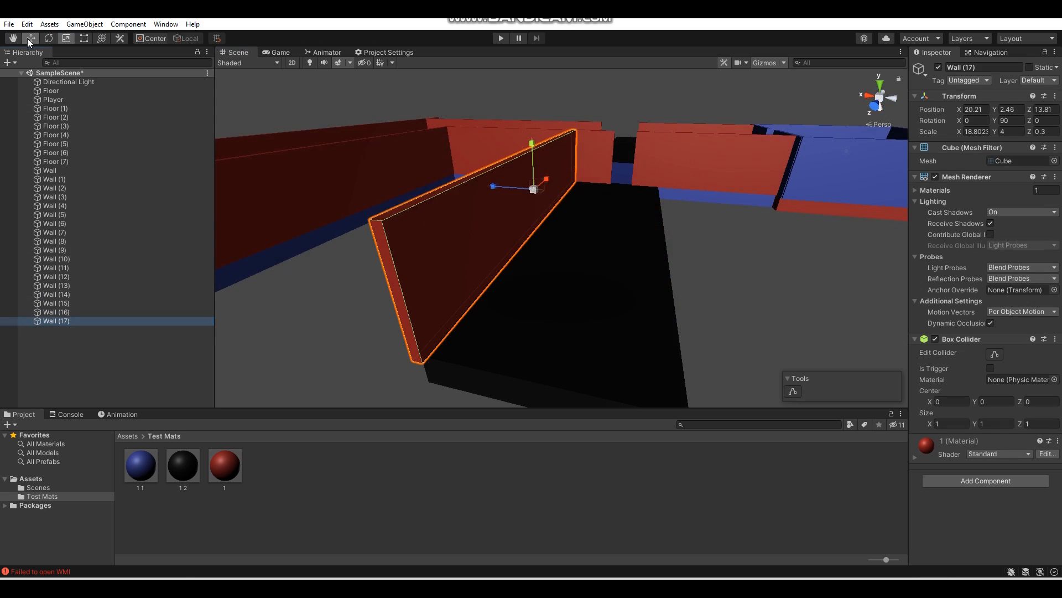
click(30, 38)
right_drag(437, 216, 479, 202)
drag(480, 200, 589, 223)
right_drag(591, 225, 863, 274)
- Duplicate the corridor wall, set the copy's Y rotation to 0, and fit it across the corridor's far end at about Z 22.75
click(72, 319)
key(ctrl+d)
click(1012, 121)
text(0)
drag(554, 218, 703, 229)
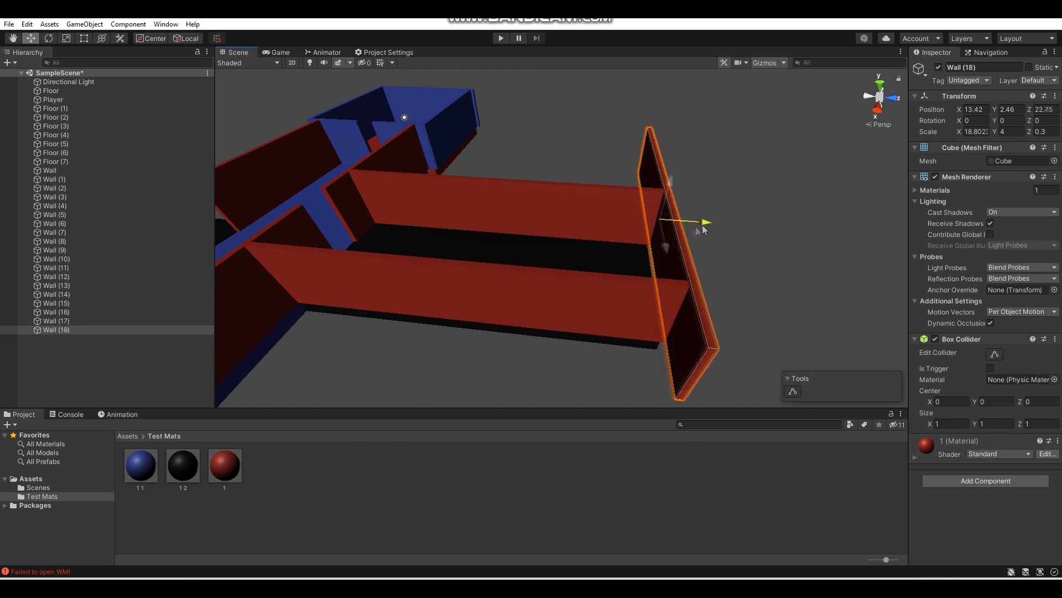
right_drag(703, 228, 968, 239)
mouse_move(594, 164)
mouse_down()
mouse_move(640, 168)
mouse_move(611, 171)
mouse_up()
right_drag(612, 171, 797, 174)
- Copy the short corridor's side wall to the black corridor across the blue hallway and stretch it along that corridor's outer edge
click(416, 182)
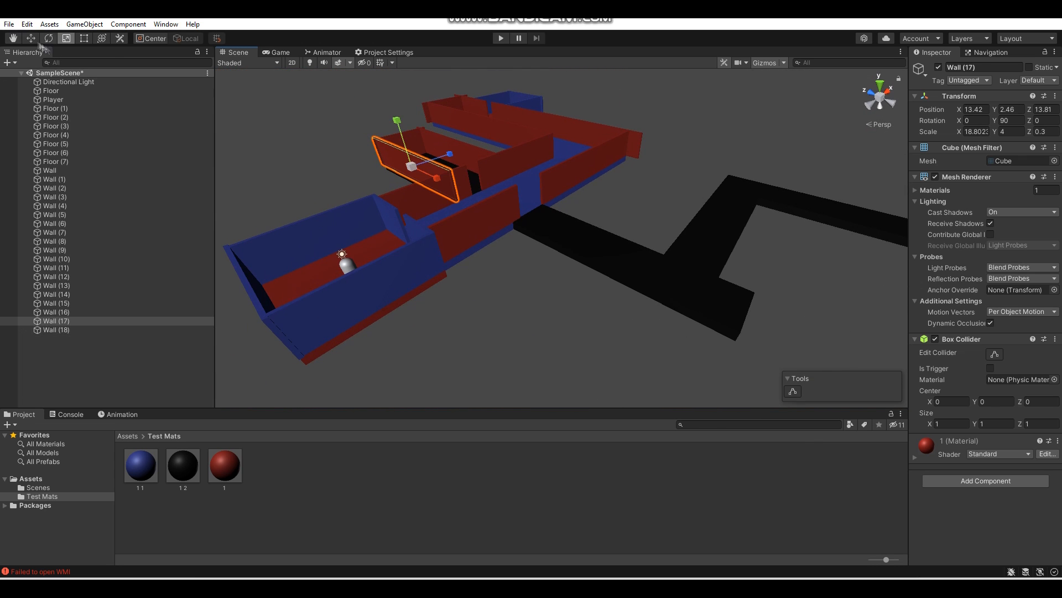
right_drag(637, 273, 531, 232)
drag(527, 208, 550, 211)
key(r)
right_drag(550, 212, 705, 235)
key(w)
drag(823, 171, 818, 173)
right_drag(819, 173, 1042, 206)
- Duplicate the long corridor wall to the opposite edge at about X 19.44, Z -11.81, and shorten it to about 15.12 on X
click(85, 340)
key(ctrl+d)
ctrl+drag(572, 114, 481, 134)
right_drag(481, 133, 586, 227)
key(r)
mouse_move(516, 203)
mouse_down()
mouse_move(530, 205)
mouse_move(464, 225)
mouse_move(501, 222)
mouse_move(500, 211)
mouse_up()
right_drag(499, 211, 877, 182)
- Duplicate the shortened corridor wall, set the copy's Y rotation to 0, and move it to about X 31.18, Z -19.26
click(111, 348)
key(ctrl+d)
click(31, 40)
right_drag(421, 183, 449, 207)
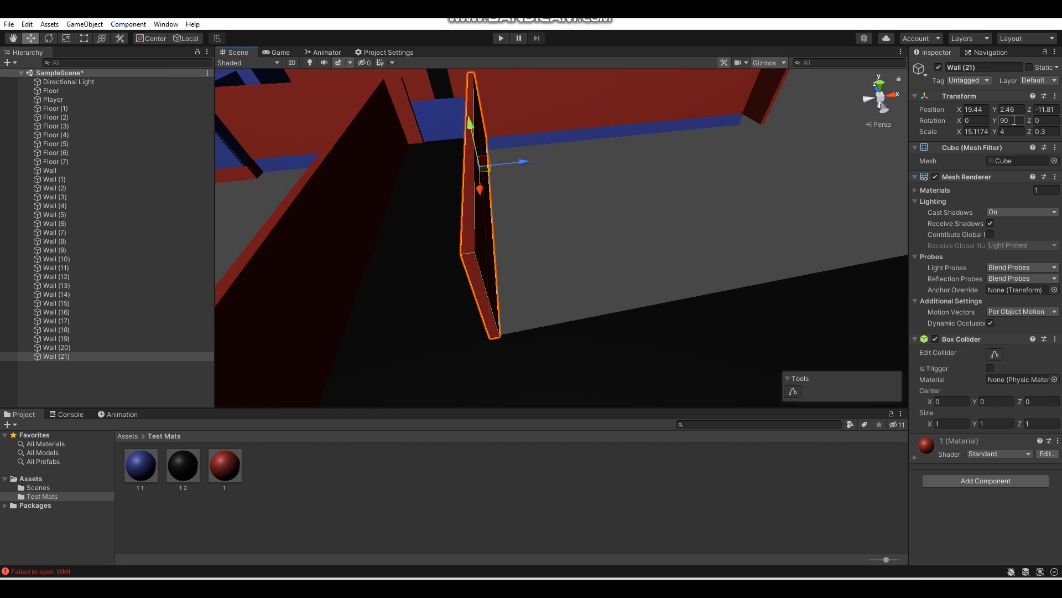
click(1010, 120)
key(BackSpace)
drag(520, 167, 769, 145)
right_drag(664, 166, 597, 188)
drag(562, 161, 603, 204)
right_drag(603, 210, 498, 166)
drag(581, 104, 567, 106)
right_drag(442, 161, 786, 220)
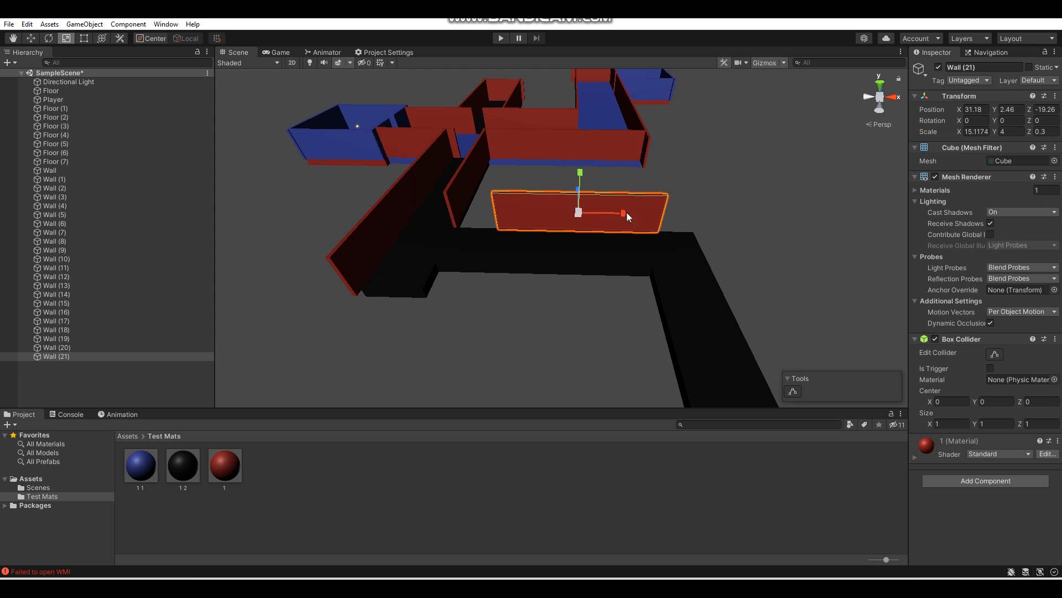
- Stretch and shift the new wall so it spans the black corridor's inner edge up to the next corner
right_drag(652, 217, 741, 182)
key(w)
drag(768, 166, 767, 167)
click(729, 442)
right_drag(680, 309, 519, 238)
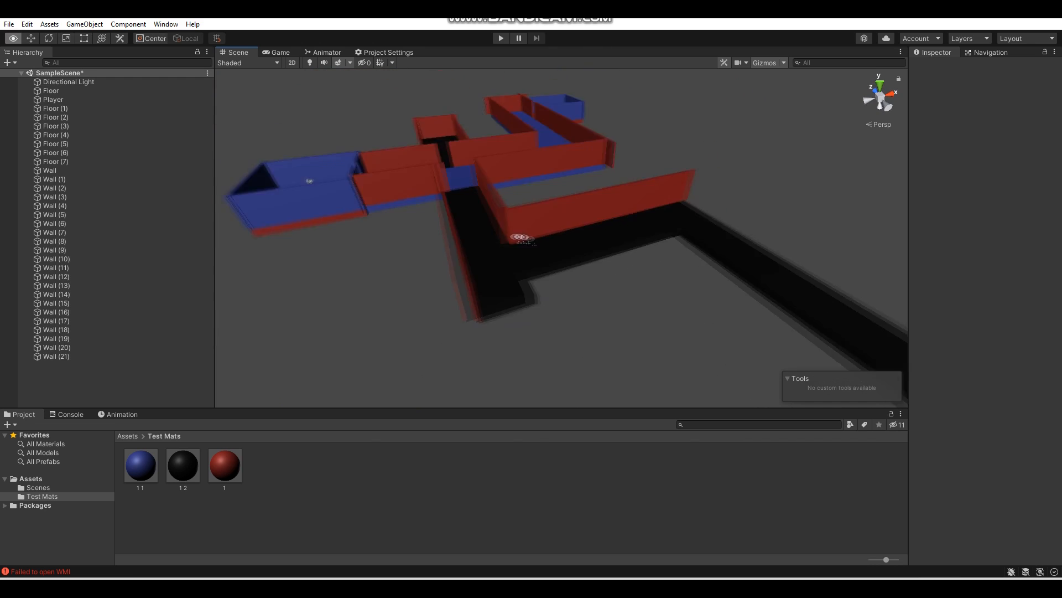
- Duplicate the last corridor wall with Y rotation 0, and fit the copy across the black corridor's end, about 5.40 on X, at about X 16.93, Z -26.95
click(96, 350)
key(ctrl+d)
key(w)
click(1016, 120)
text(0)
drag(475, 173, 568, 260)
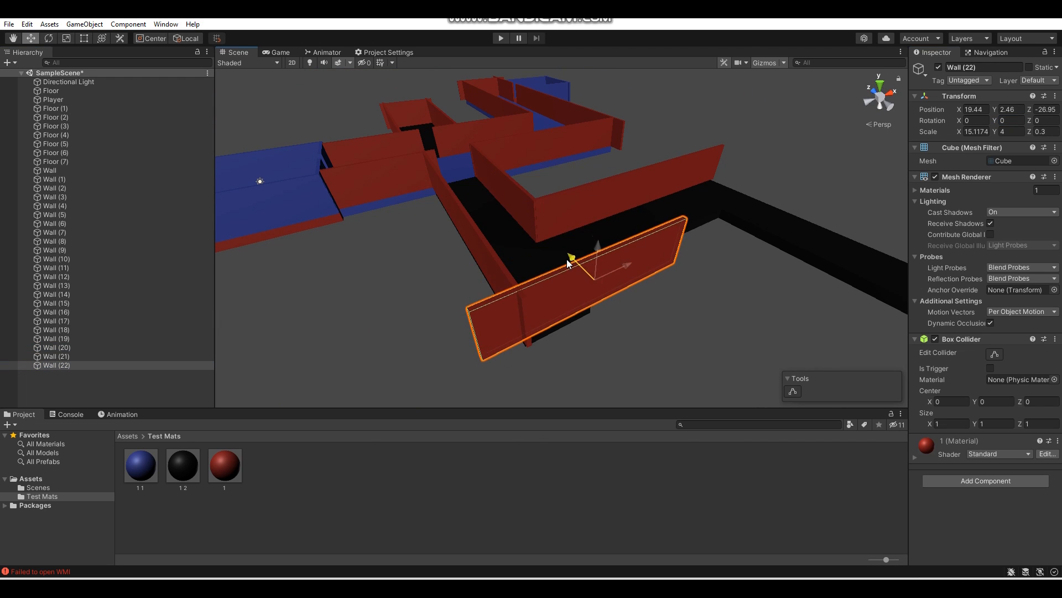
right_drag(567, 264, 496, 266)
drag(594, 250, 505, 263)
right_drag(505, 263, 332, 222)
- Duplicate the end wall, set the copy's Y rotation to 90, and shorten it to about 3.13 along the corridor stub at about X 19.07, Z -25.52
key(ctrl+d)
click(1007, 121)
text(90)
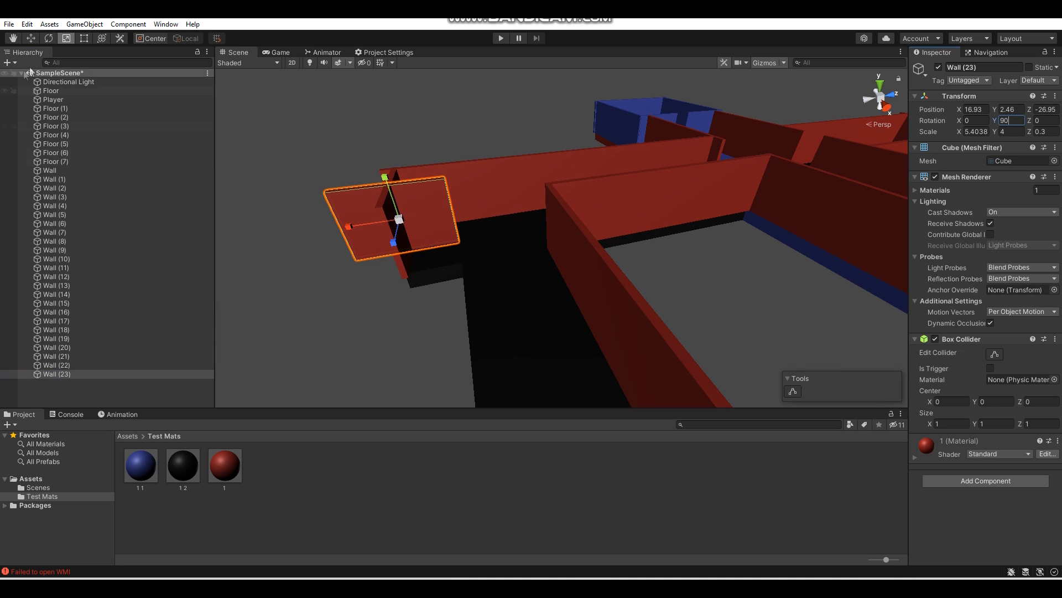
right_drag(531, 149, 480, 173)
key(w)
drag(478, 170, 532, 171)
right_drag(533, 170, 399, 213)
drag(561, 209, 487, 216)
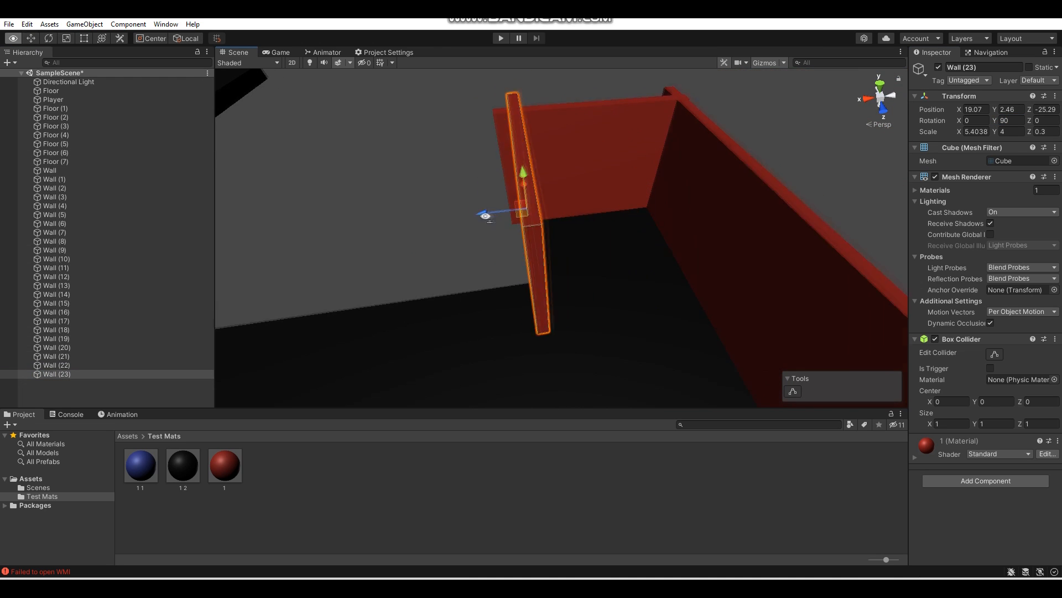
right_drag(487, 216, 719, 219)
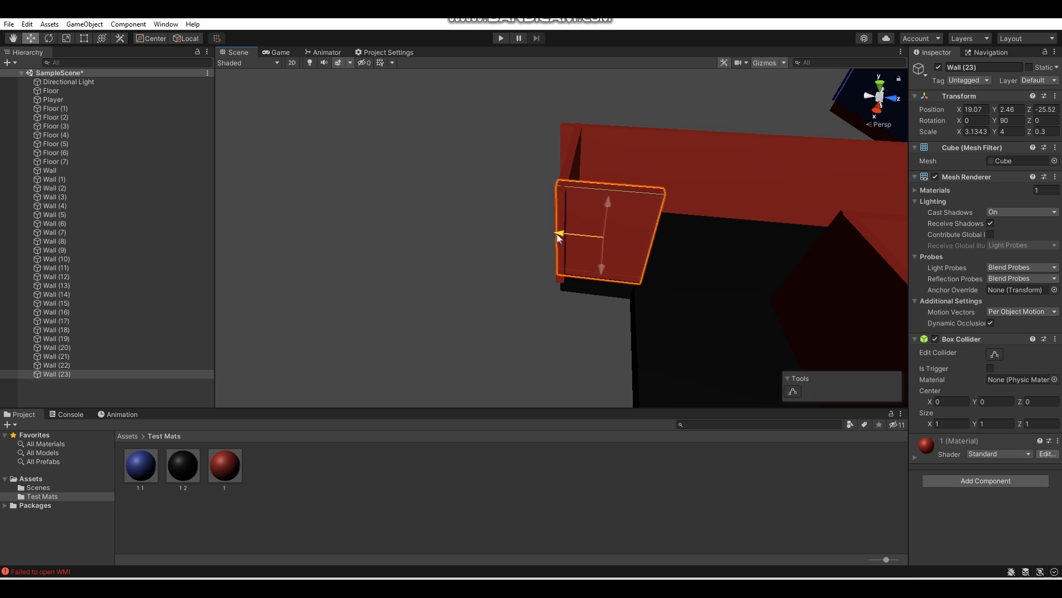
- Duplicate the short stub wall, set the copy's Y rotation to 0, and stretch it along the black corridor's open edge to the next corner
key(ctrl+d)
right_drag(620, 183, 923, 137)
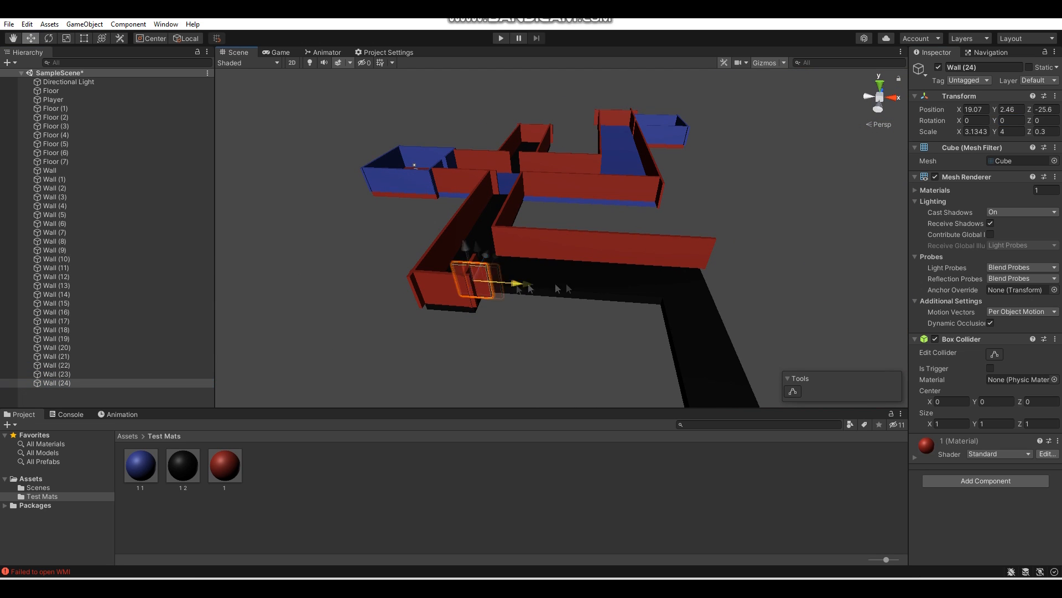
drag(829, 321, 831, 321)
right_drag(545, 271, 526, 277)
click(27, 24)
click(201, 111)
click(94, 383)
key(w)
right_drag(561, 182, 790, 192)
drag(637, 143, 610, 140)
right_drag(610, 140, 654, 209)
- Duplicate that wall with Y rotation 90 and fit it to the last black corridor's inner edge, about 18.36 long, at about X 37.18, Z -36.66
click(121, 382)
key(ctrl+d)
right_drag(266, 288, 931, 183)
drag(584, 183, 479, 206)
drag(540, 226, 577, 274)
right_drag(576, 277, 703, 233)
drag(677, 162, 687, 164)
right_drag(688, 164, 454, 205)
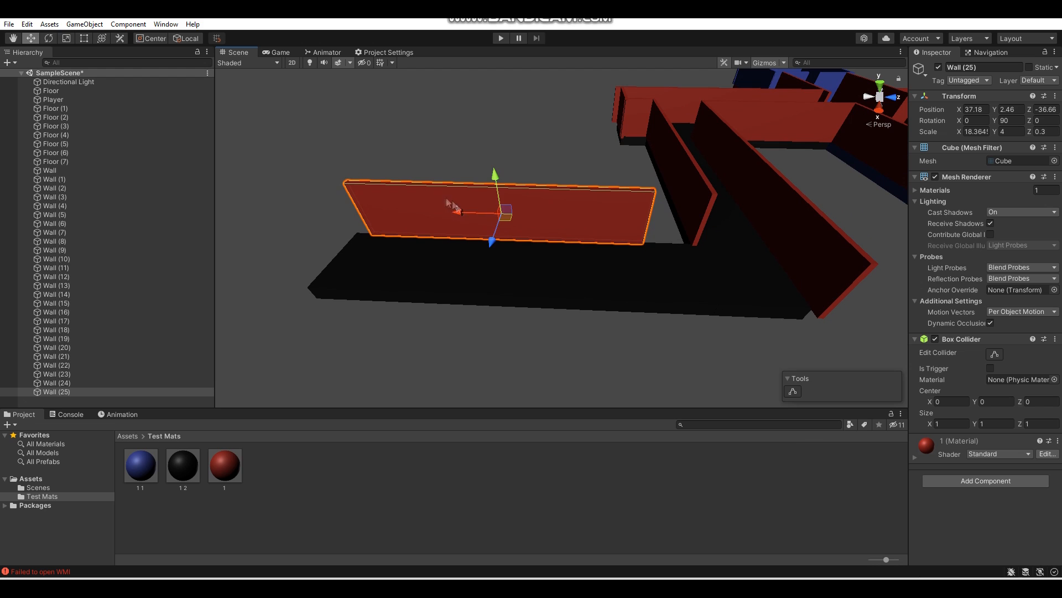
drag(461, 215, 451, 215)
right_drag(450, 215, 471, 172)
drag(380, 111, 374, 112)
right_drag(374, 113, 836, 191)
- Duplicate the last corridor's inner wall and move the copy to the corridor's opposite, outer edge
click(114, 390)
key(ctrl+d)
drag(592, 245, 654, 262)
right_drag(654, 262, 415, 242)
drag(415, 242, 669, 266)
- Duplicate the 5.40-long end wall and move the copy to the last black corridor's open end at about X 39.93, Z -46.61
click(472, 266)
click(428, 183)
key(ctrl+d)
click(31, 39)
drag(466, 192, 546, 303)
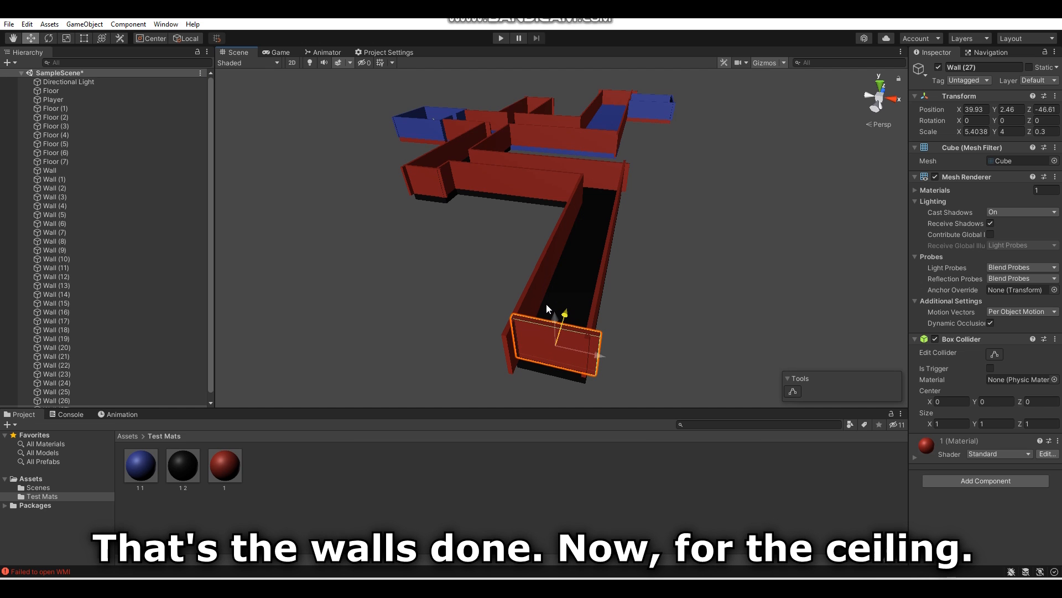
- Select the three connected black corridor floors, Floor (5), Floor (6) and Floor (7)
click(704, 305)
alt+drag(704, 305, 655, 336)
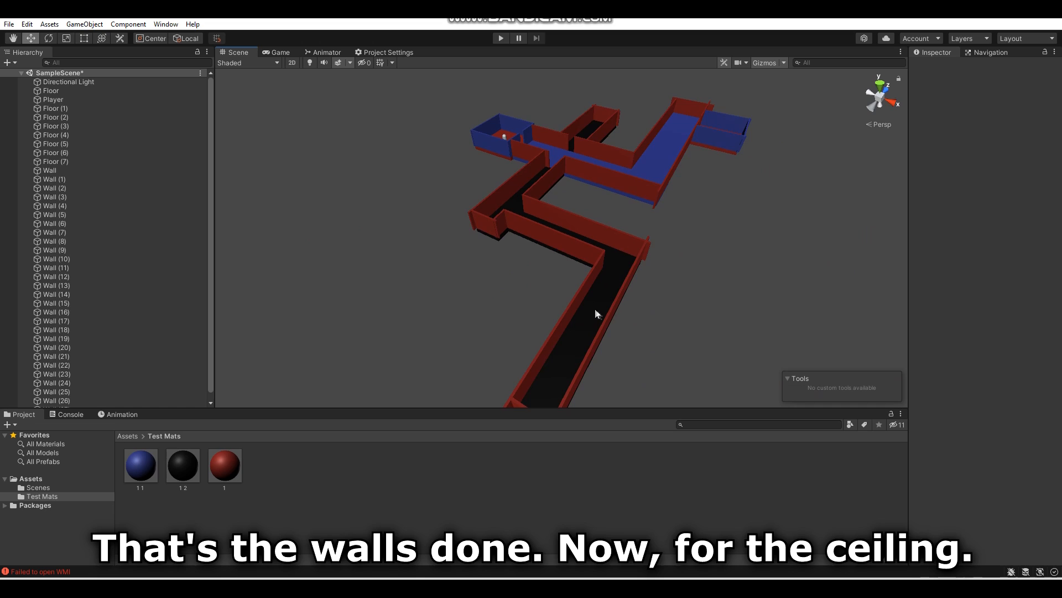
click(586, 345)
scroll(580, 299, down, 5)
ctrl+click(628, 325)
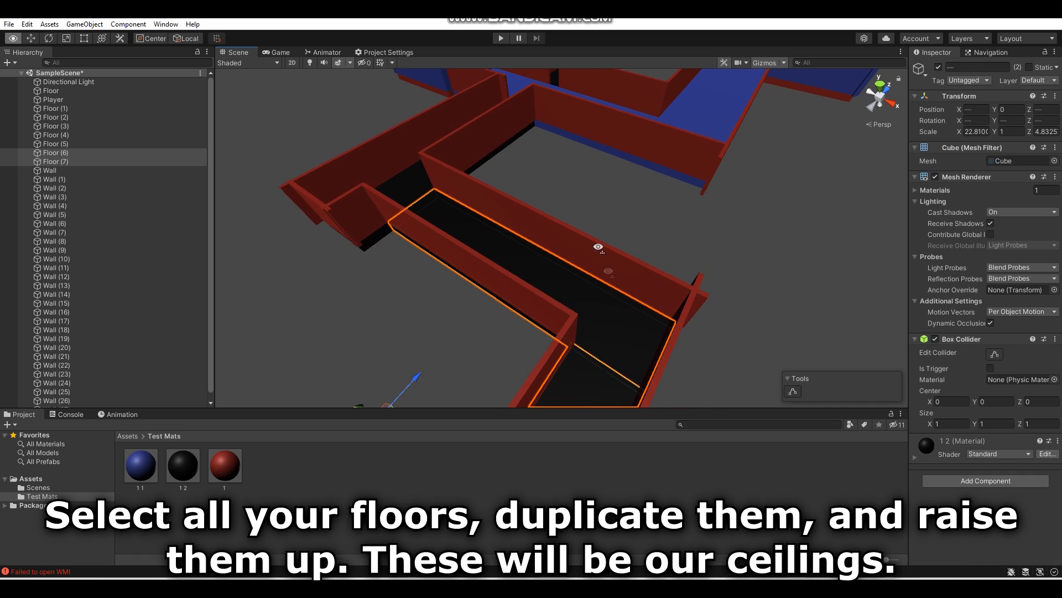
alt+drag(598, 246, 512, 267)
ctrl+click(531, 285)
right_drag(532, 290, 536, 187)
scroll(545, 208, up, 5)
right_drag(555, 230, 681, 355)
scroll(702, 354, down, 5)
scroll(699, 350, down, 1)
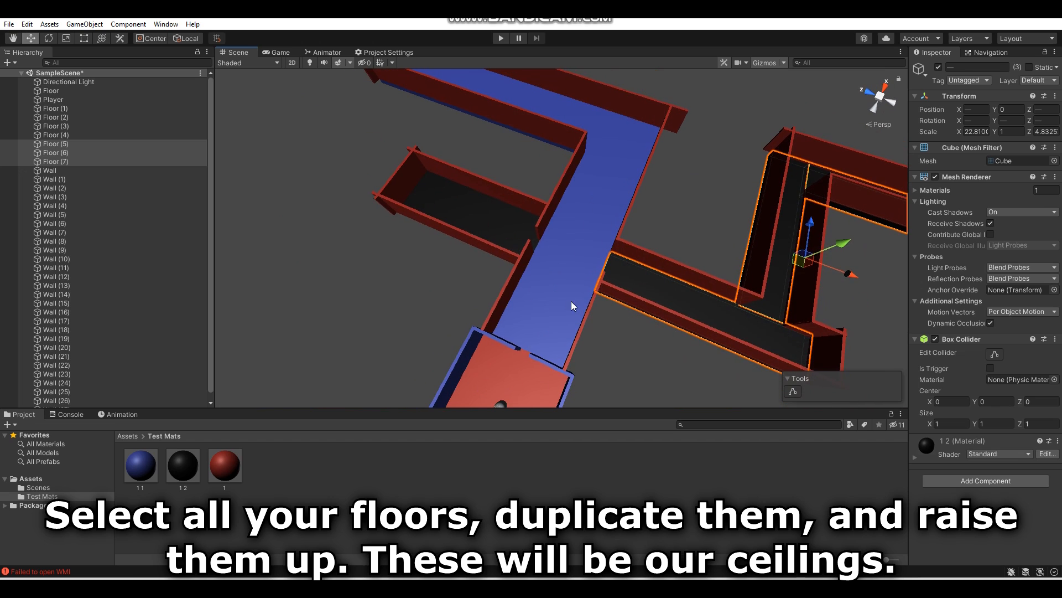
- Add the red start room, blue hallways, short black corridor and remaining room floors to the selection
ctrl+click(571, 301)
ctrl+click(514, 390)
ctrl+click(483, 228)
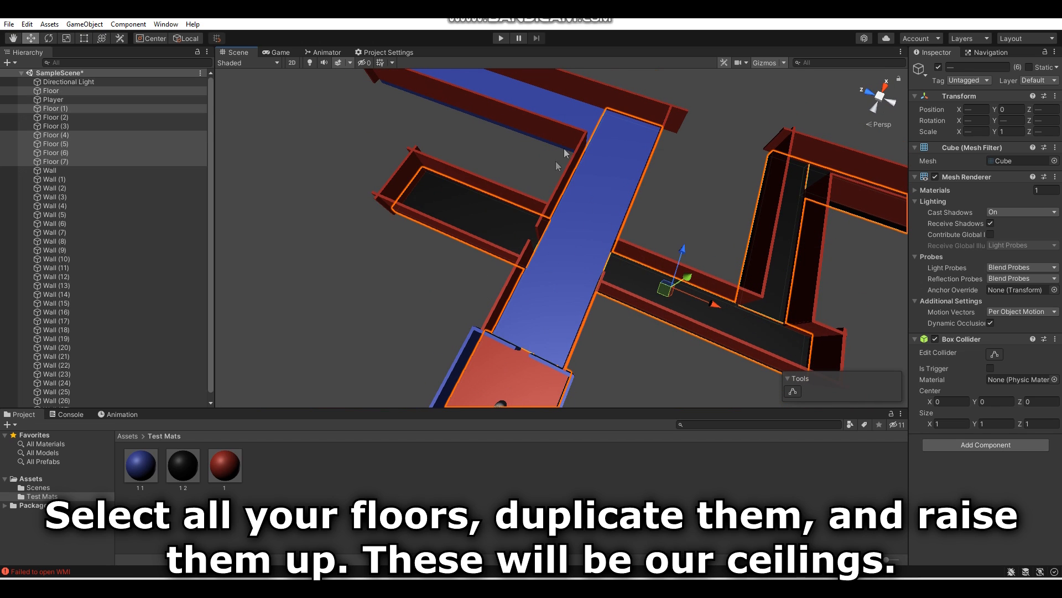
ctrl+click(573, 120)
alt+drag(388, 188, 591, 175)
ctrl+click(550, 228)
alt+drag(550, 230, 221, 166)
- Duplicate the selected floors as ceilings, set their Y scale to 0.1, and place them on top of the walls at about Y 4.15
scroll(123, 142, down, 3)
right_drag(739, 168, 719, 127)
key(w)
drag(624, 204, 979, 104)
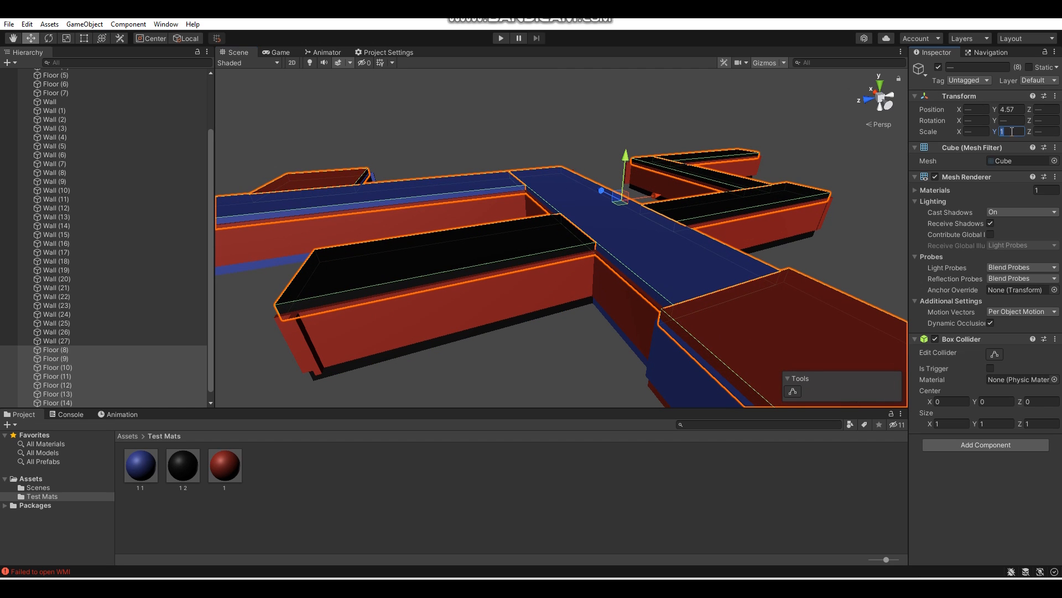
text(1)
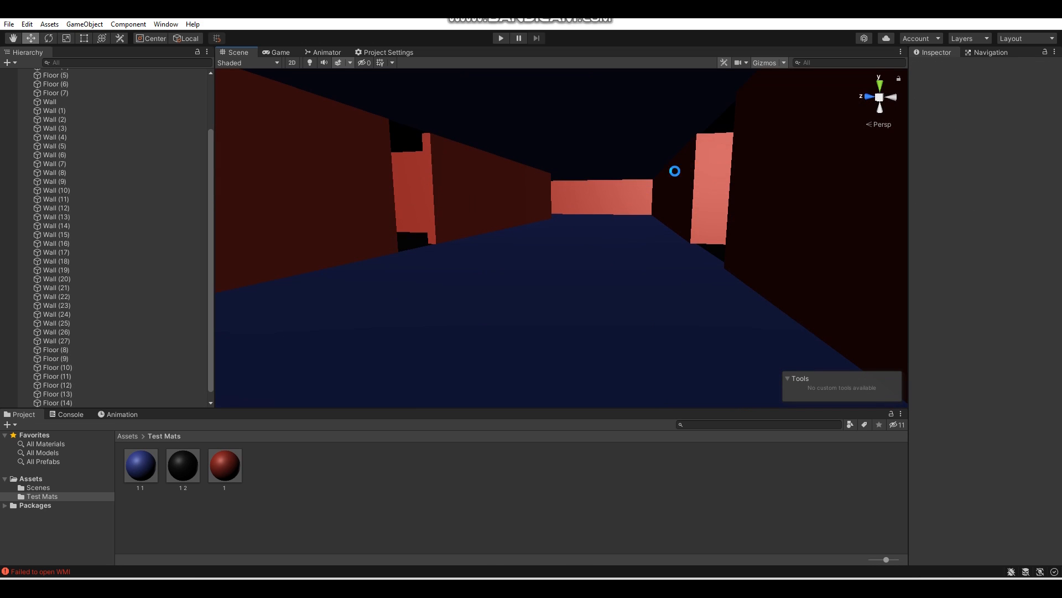
right_drag(712, 190, 261, 156)
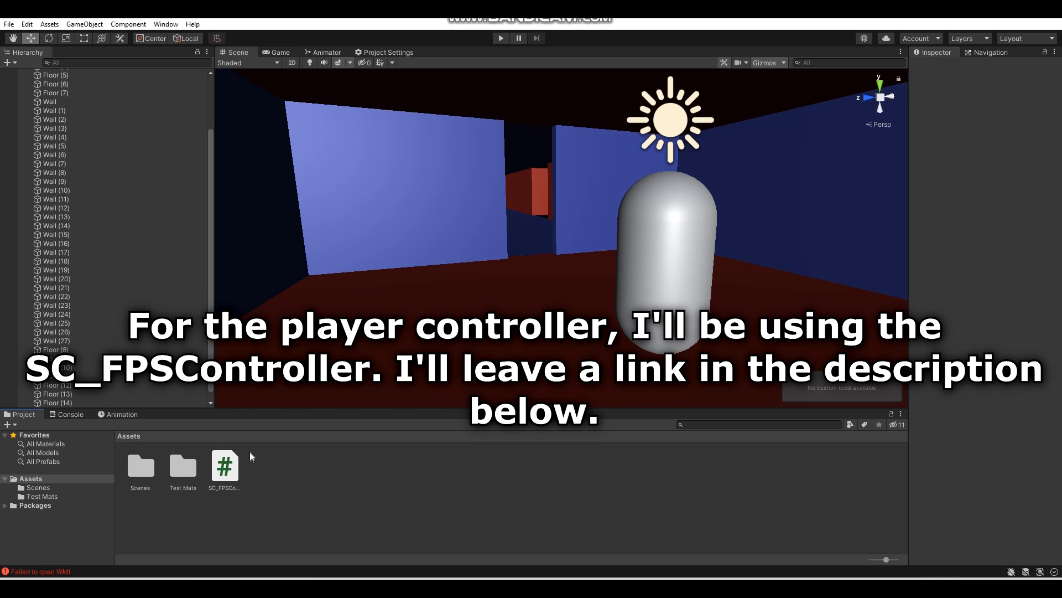
- Create a folder named Scripts in Assets for the SC_FPSController script
right_click(317, 488)
mouse_move(440, 187)
click(508, 145)
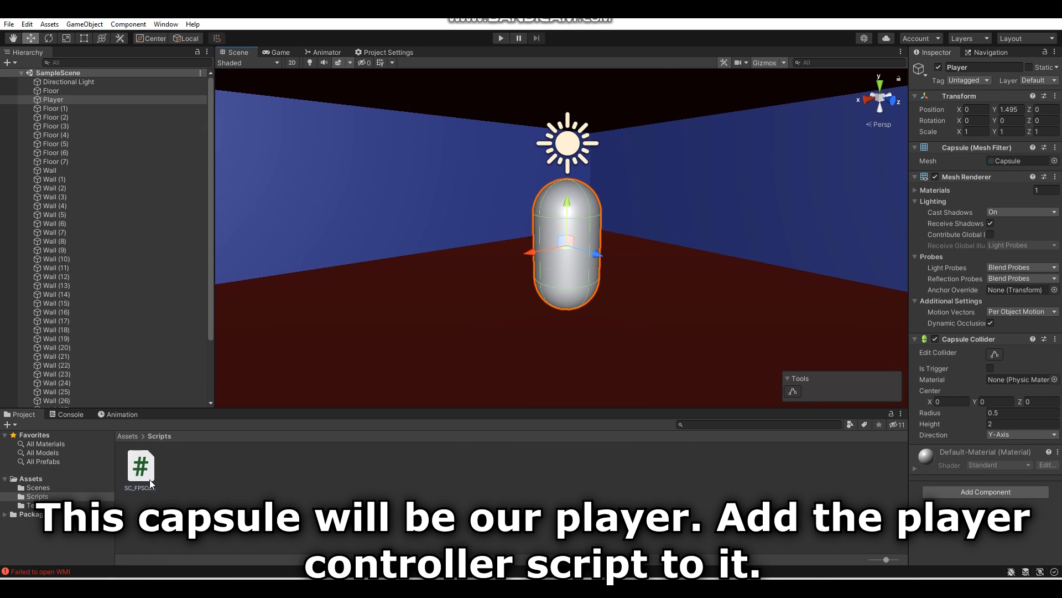
- Add the SC_FPSController script to the Player capsule and view its settings
drag(964, 527, 963, 521)
right_drag(570, 121, 586, 297)
scroll(991, 360, down, 5)
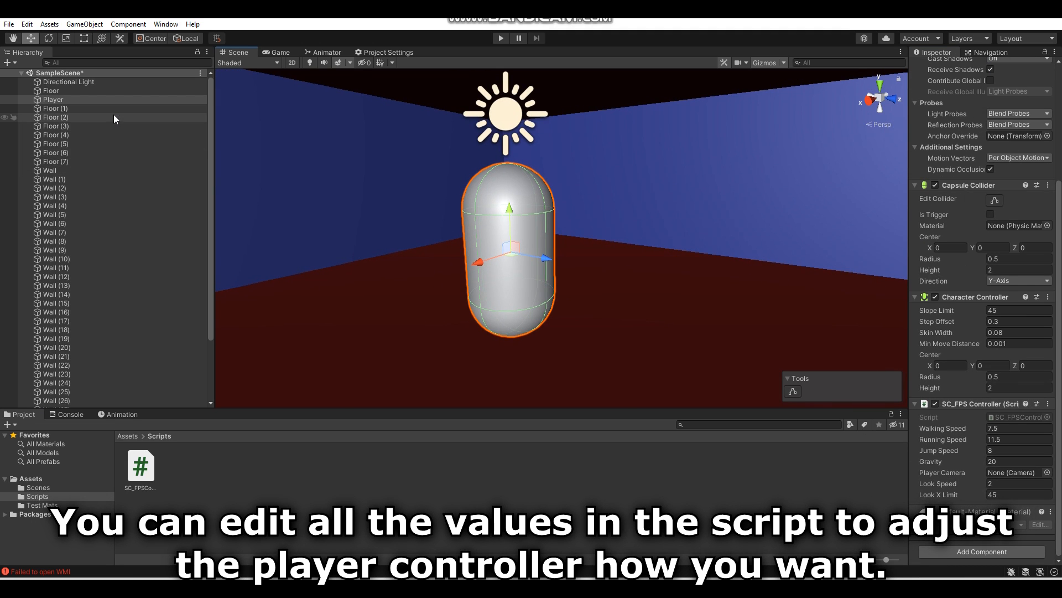
- Add a camera as a child of the Player capsule and raise it to about Y 0.555
right_click(127, 100)
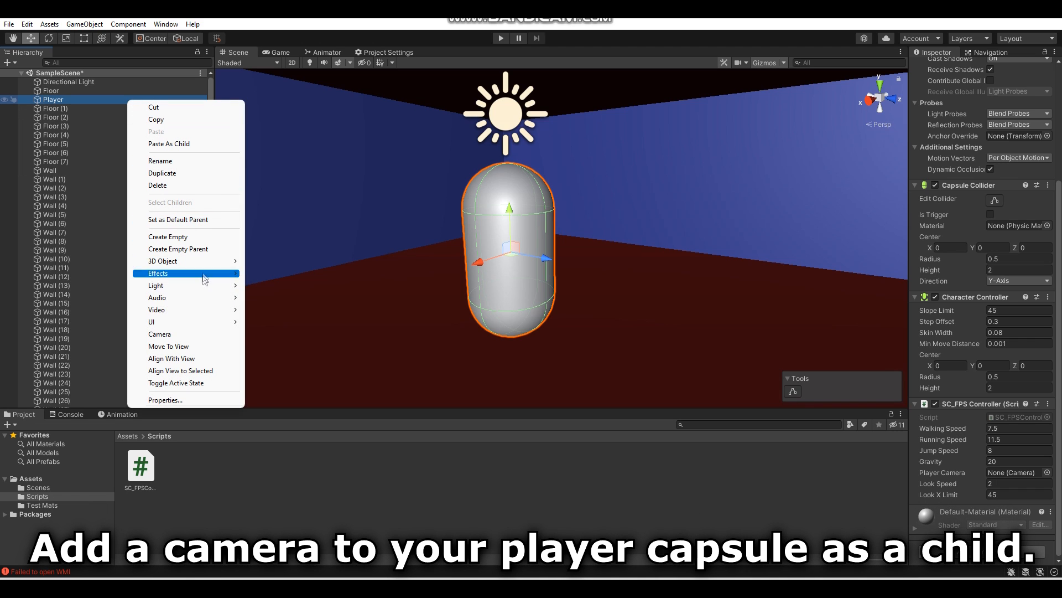
click(198, 334)
right_drag(474, 211, 573, 230)
drag(570, 215, 576, 164)
right_drag(575, 168, 597, 170)
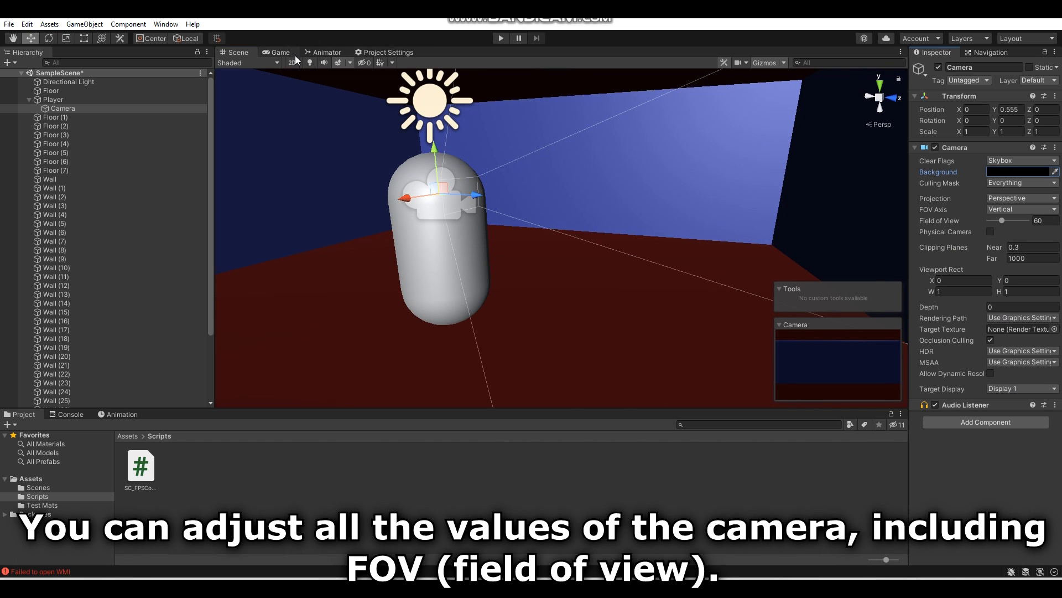
- Set the camera's background to black, its near clipping plane to 0.1 and its far clipping plane to 150, keeping field of view at 60
click(279, 52)
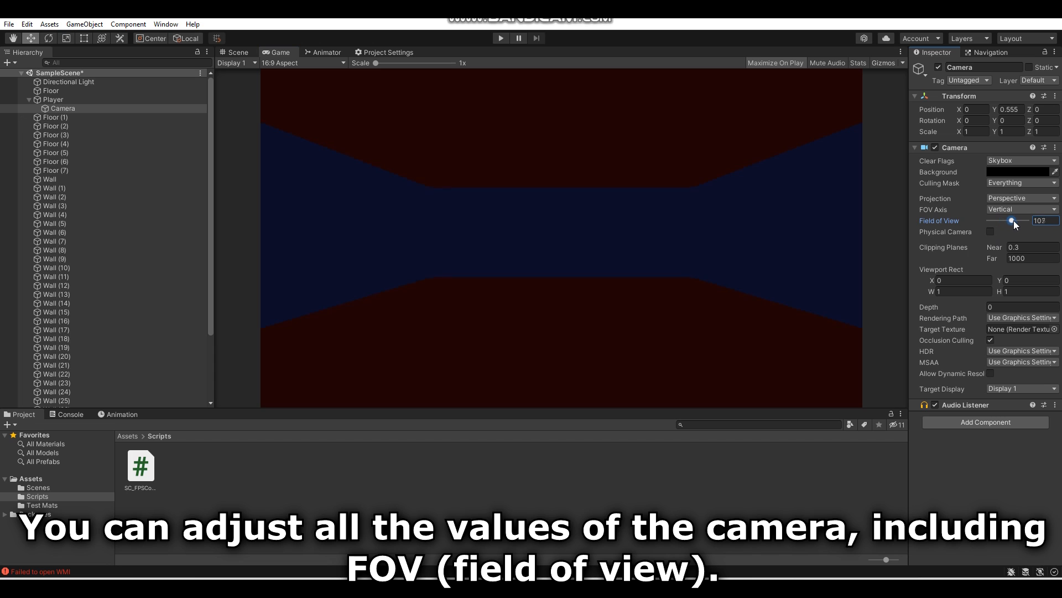
drag(1008, 231, 1014, 233)
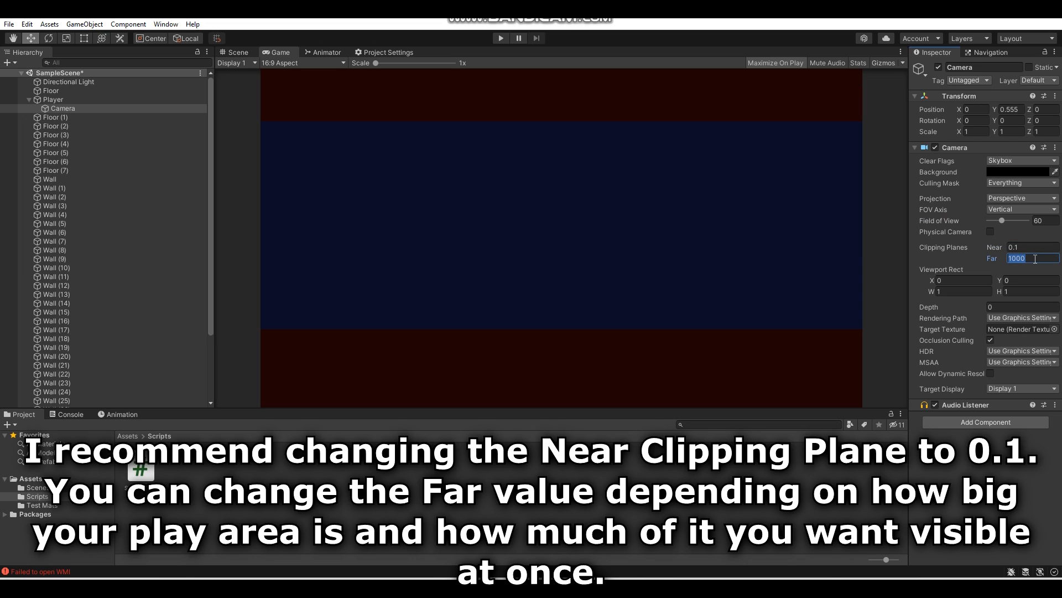
text(1)
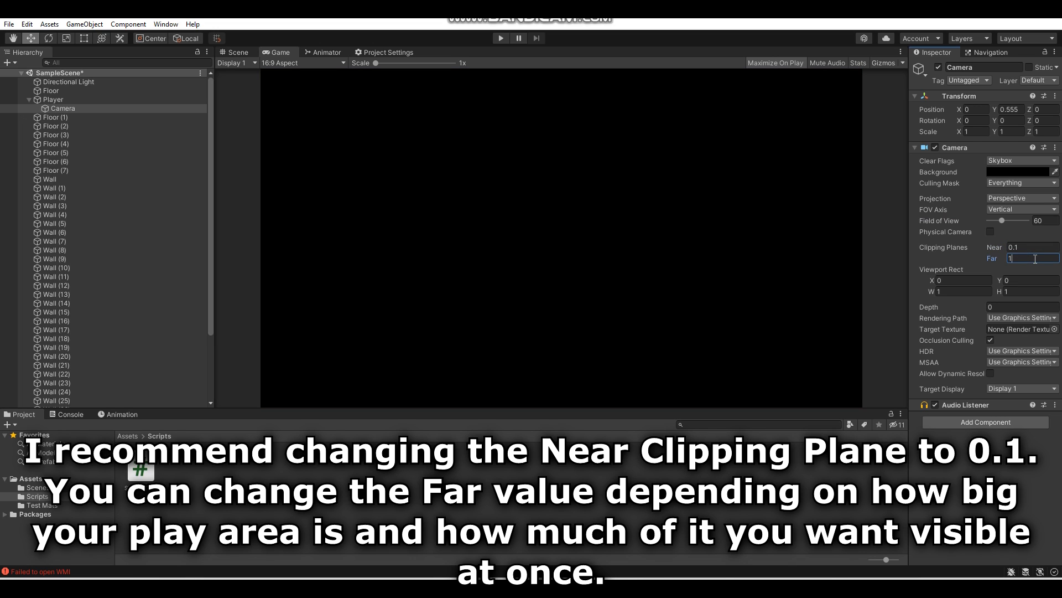
text(50)
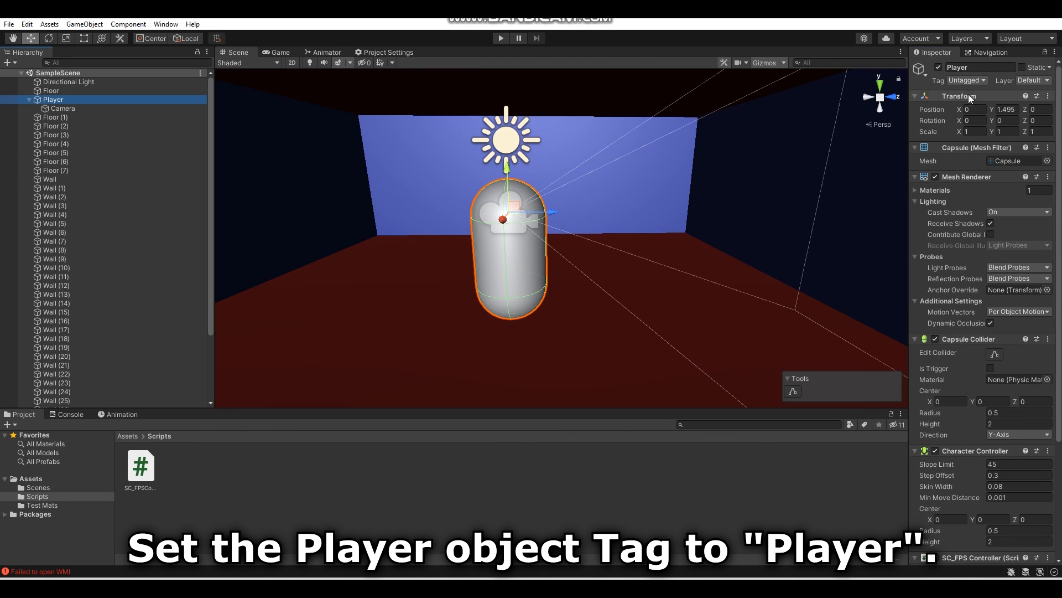
- Tag the Player object as Player and its child camera as MainCamera
click(967, 80)
click(977, 155)
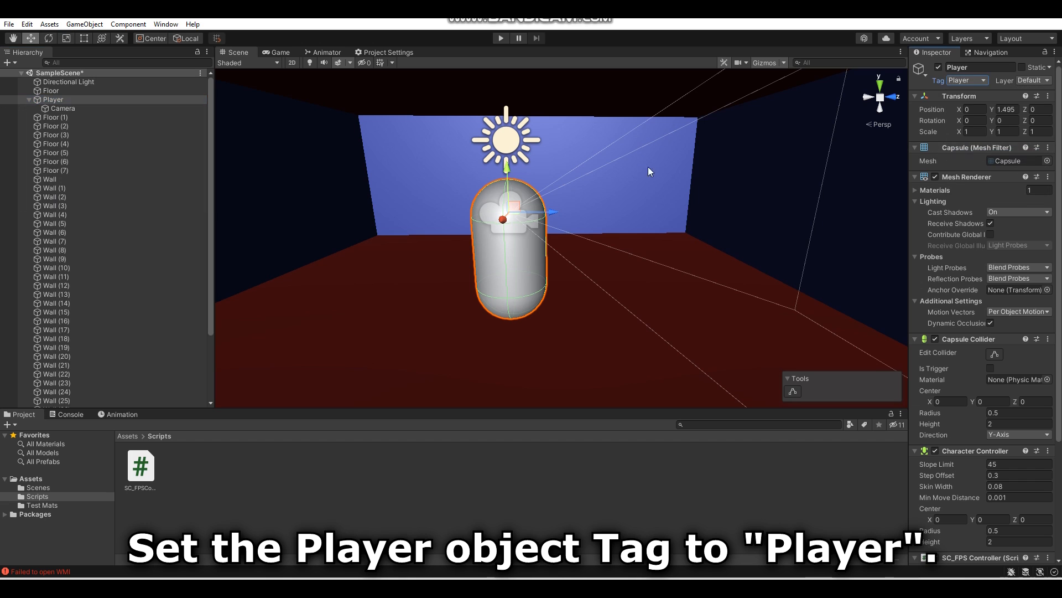
click(120, 110)
click(963, 82)
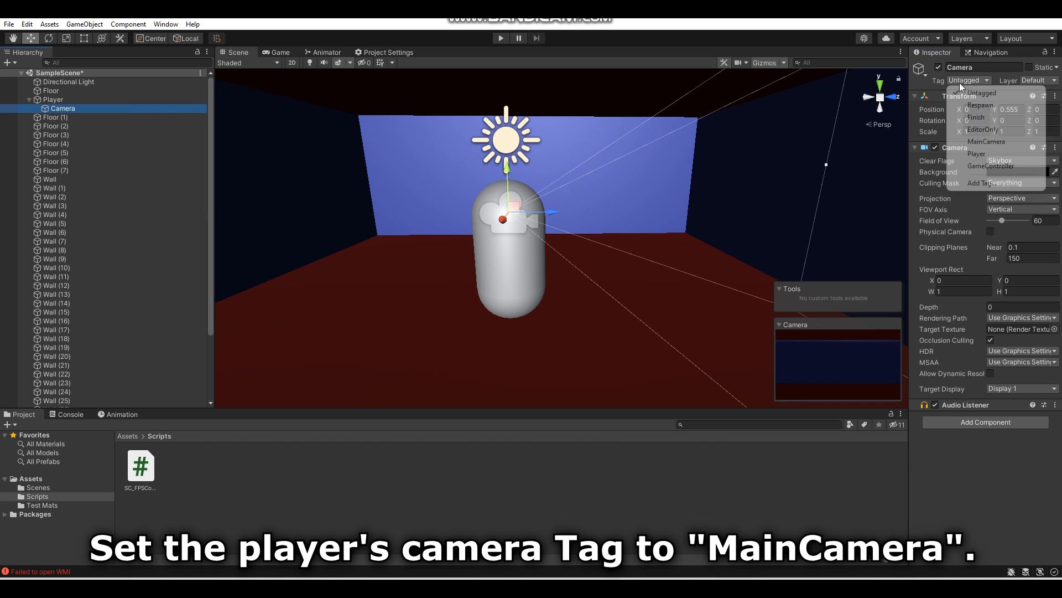
click(1000, 145)
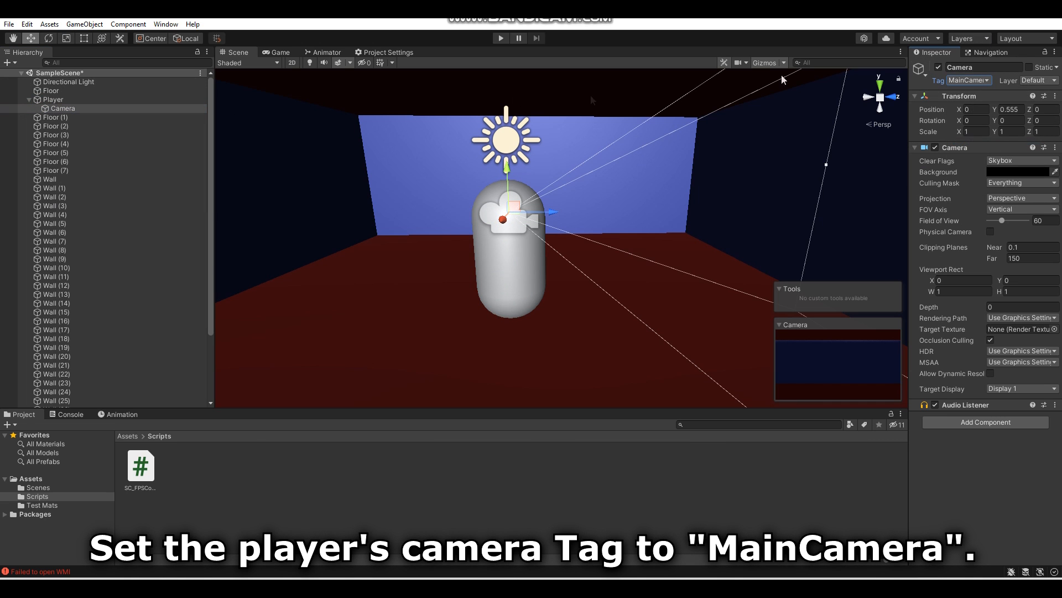
- Assign the child camera to the controller's Player Camera and set Walking Speed 2, Running Speed 5, Jump Speed 4 and Look X Limit 90
click(61, 100)
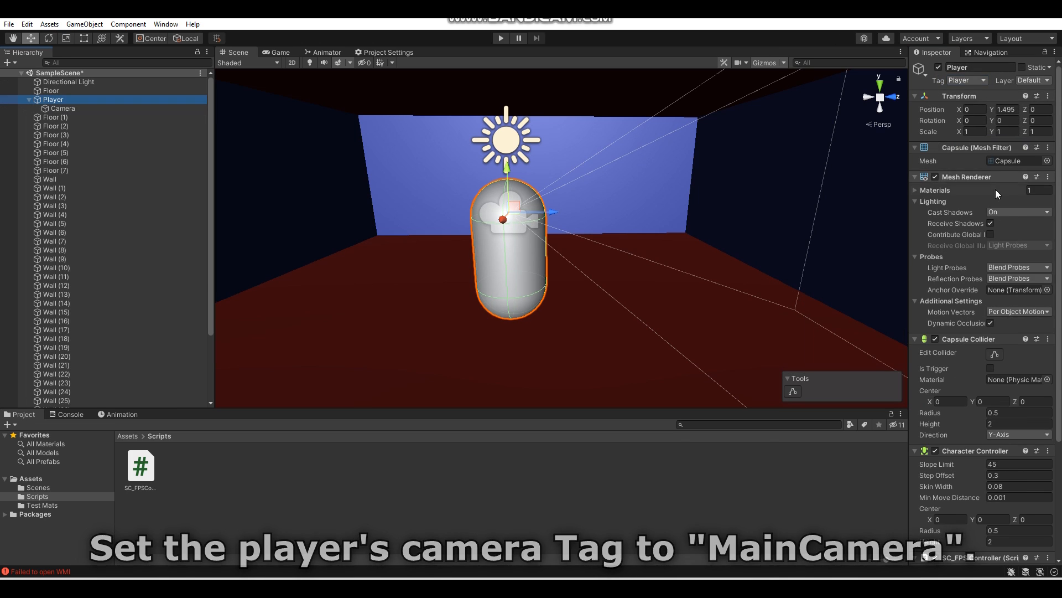
scroll(969, 466, down, 5)
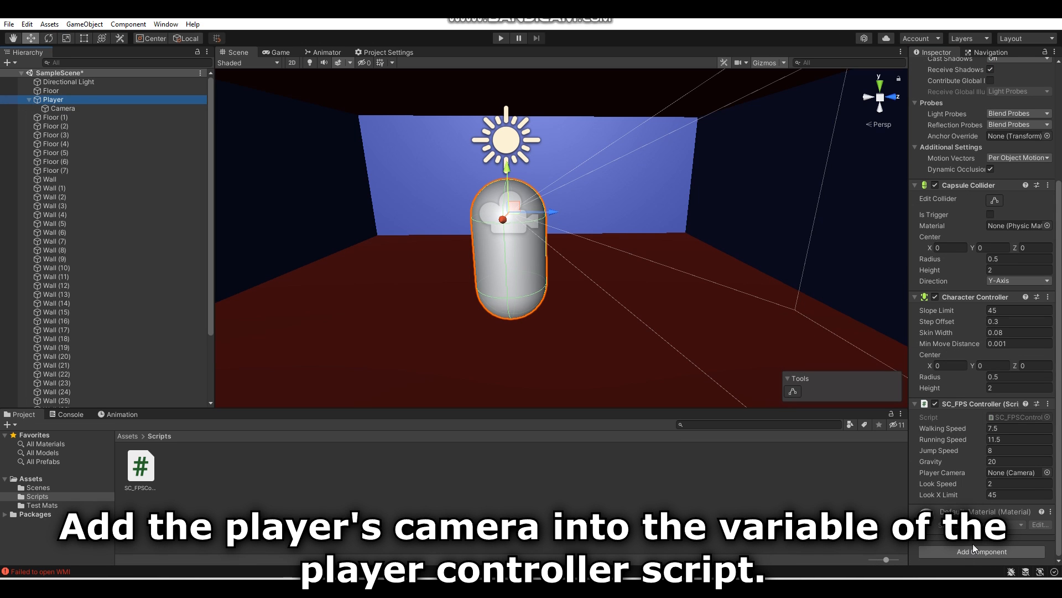
drag(107, 112, 1024, 475)
click(1022, 428)
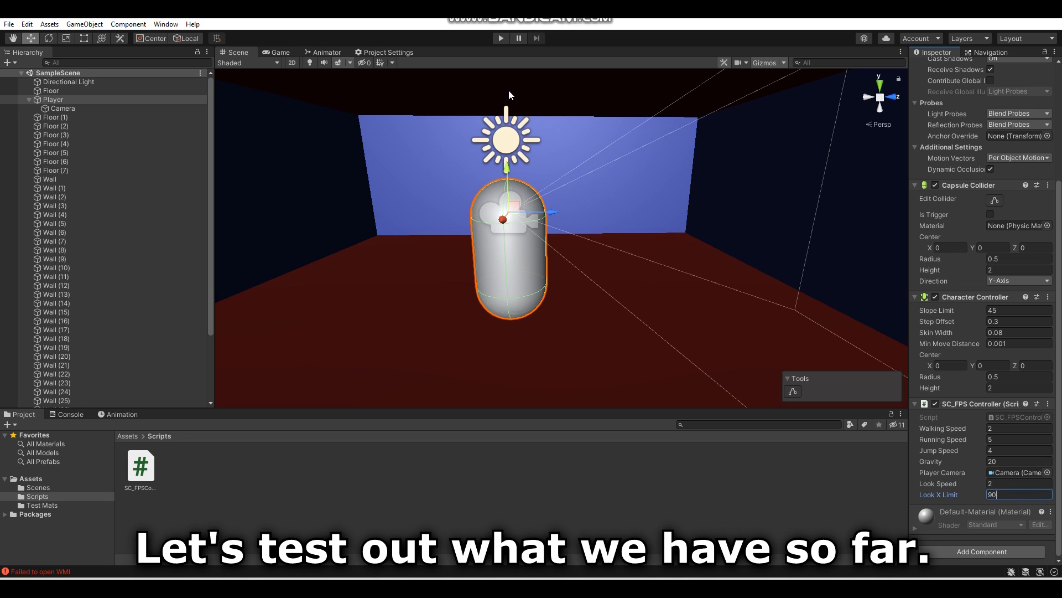
- Run the game and walk the player out of the start room and through the hallways to test the controller
click(502, 40)
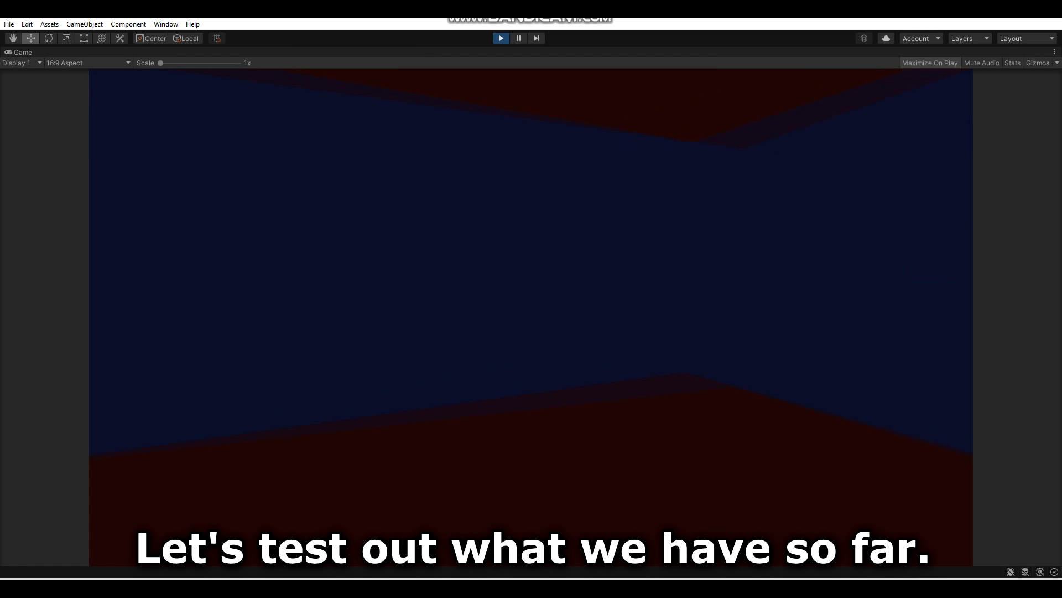
key(w)
key(d)
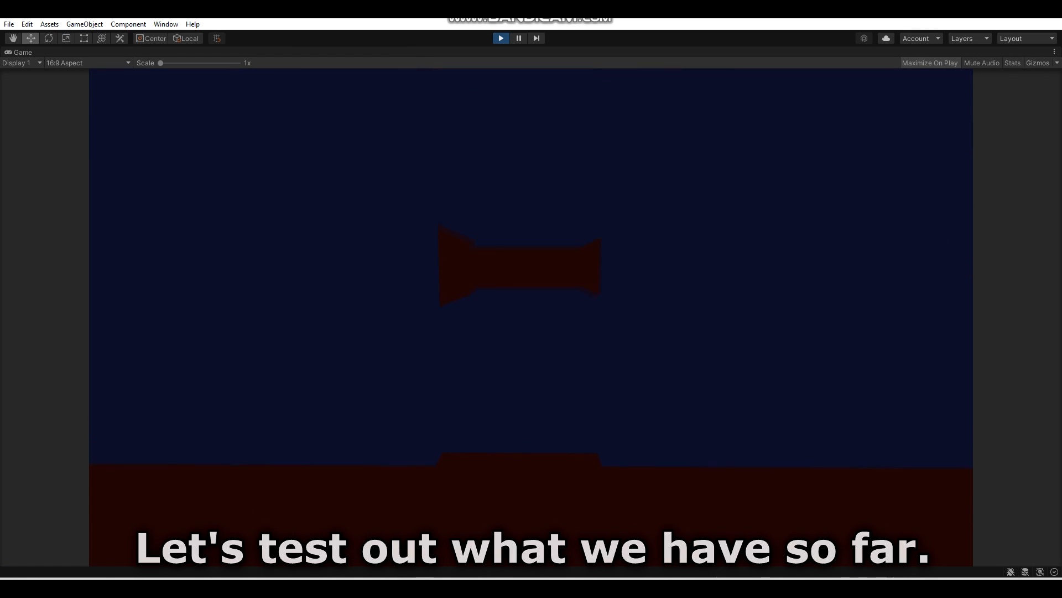
key(w)
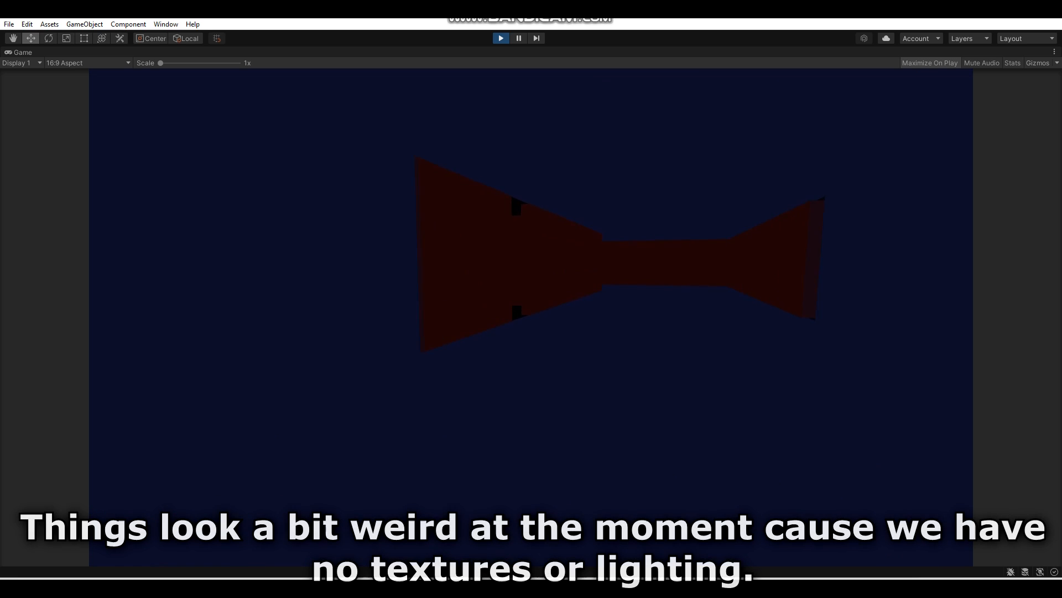
key(w)
key(w)
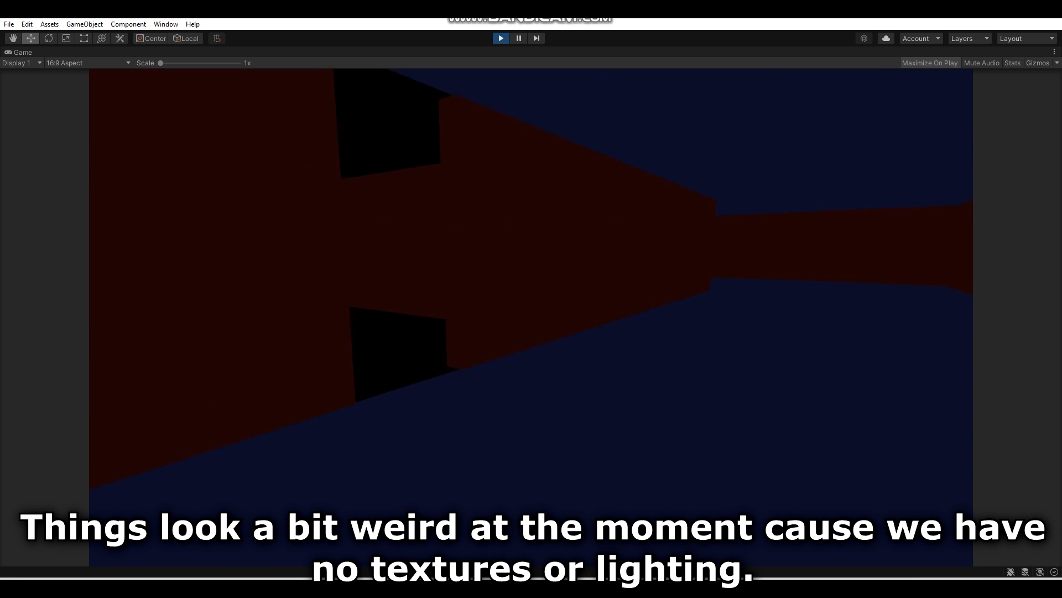
key(w)
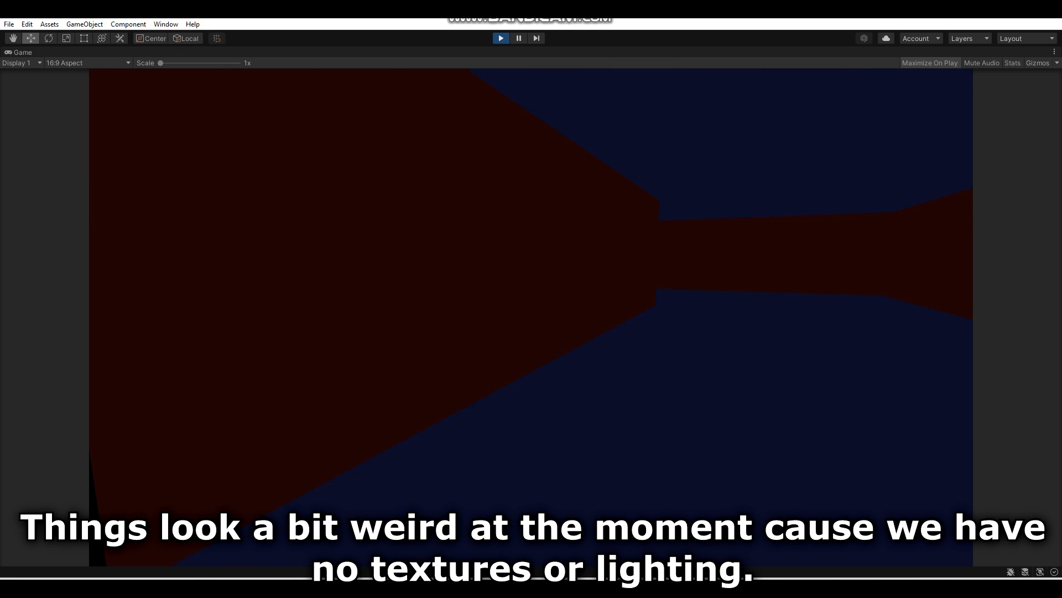
key(w)
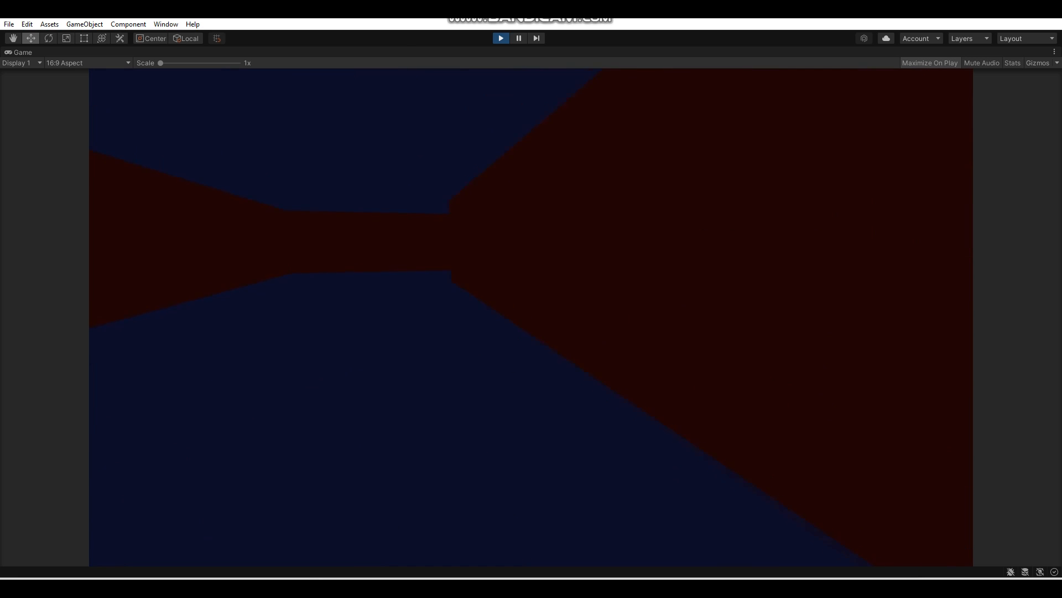
key(w)
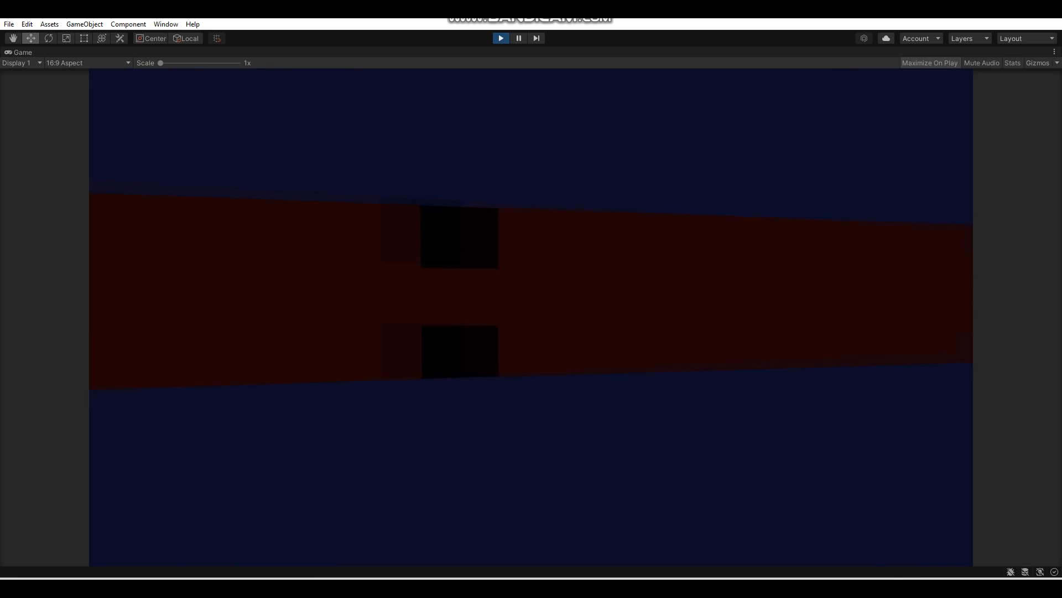
- Walk and look around the hallways to finish testing the player controller, and stop the game
key(a)
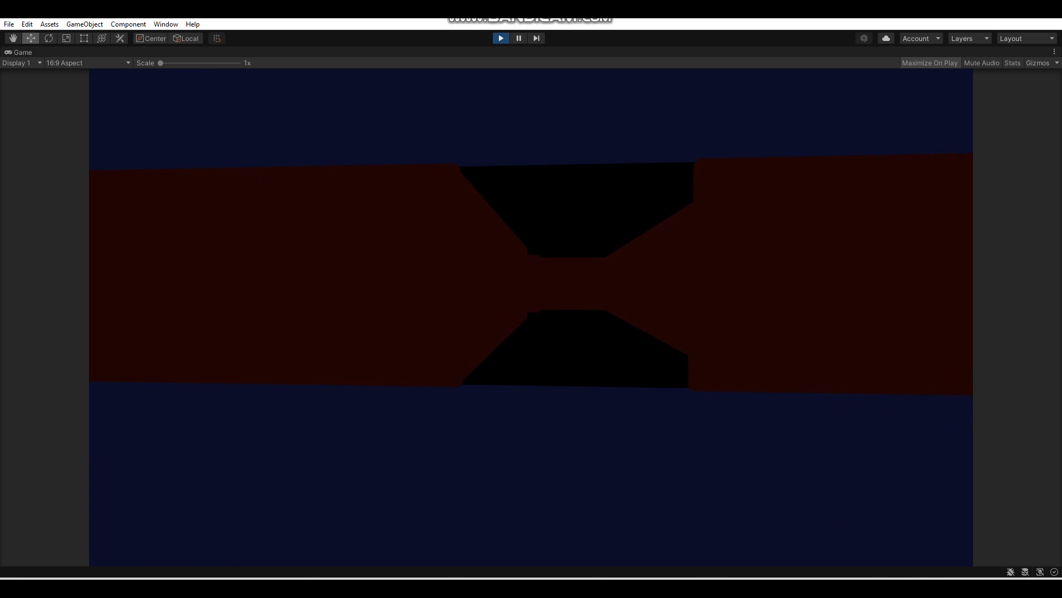
key(a)
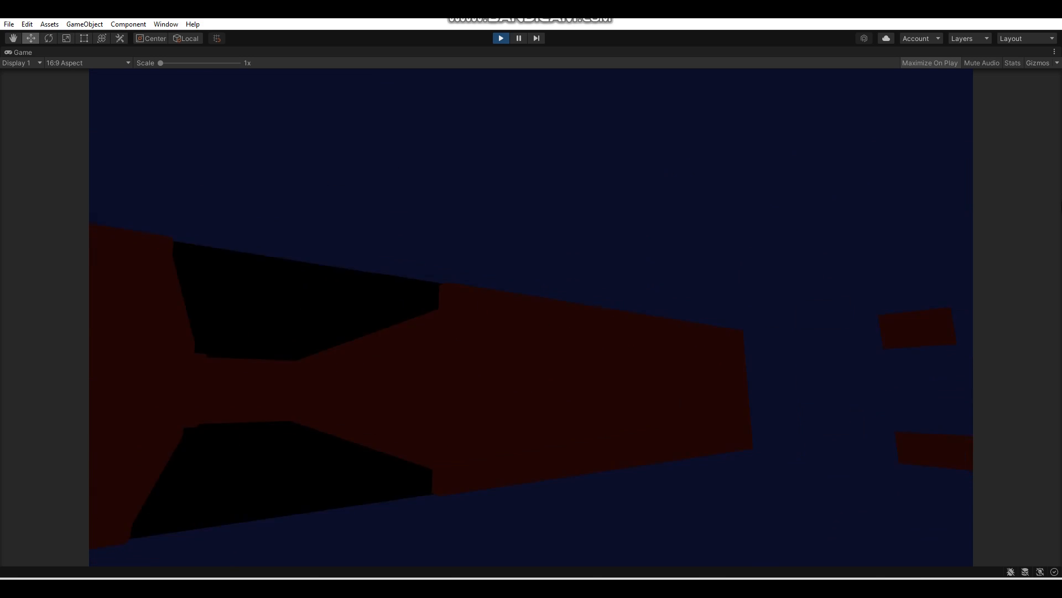
click(501, 38)
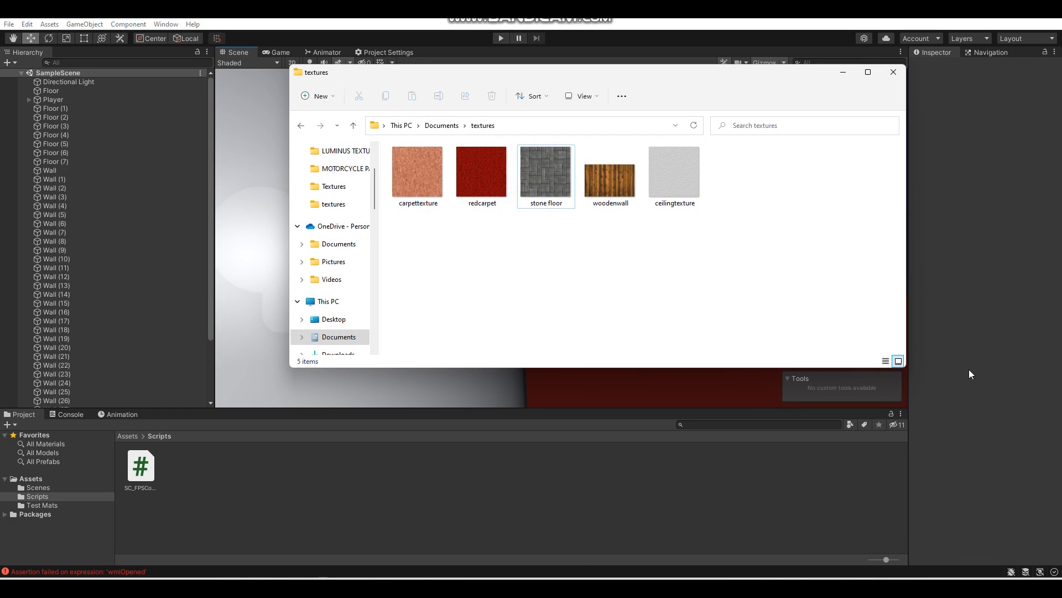
- Import the carpettexture, redcarpet, stone floor, woodenwall and ceilingtexture images from the textures folder into the project's Assets folder
drag(412, 246, 680, 165)
drag(482, 171, 35, 477)
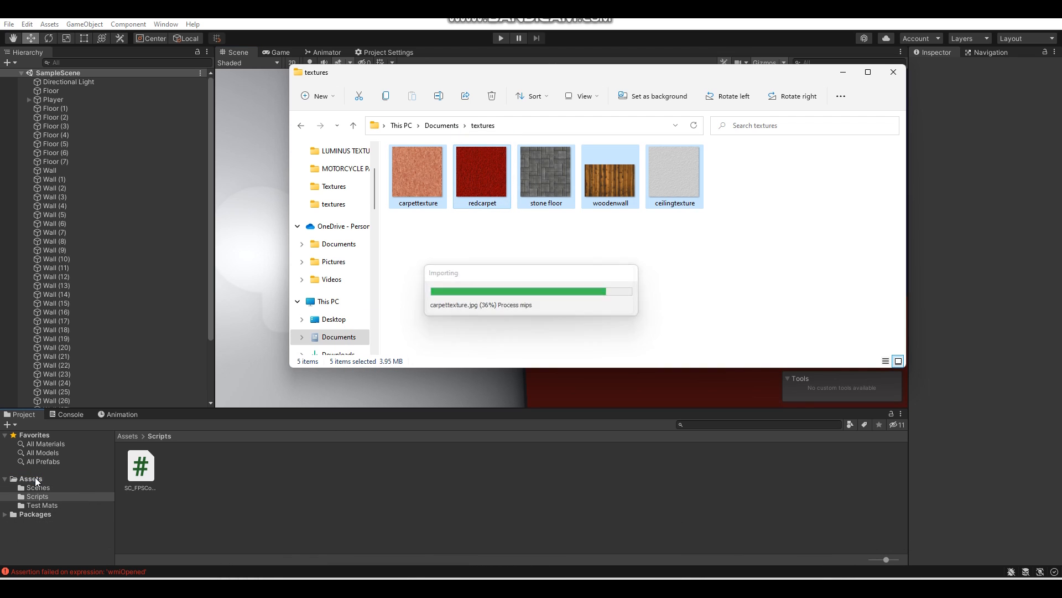
click(35, 477)
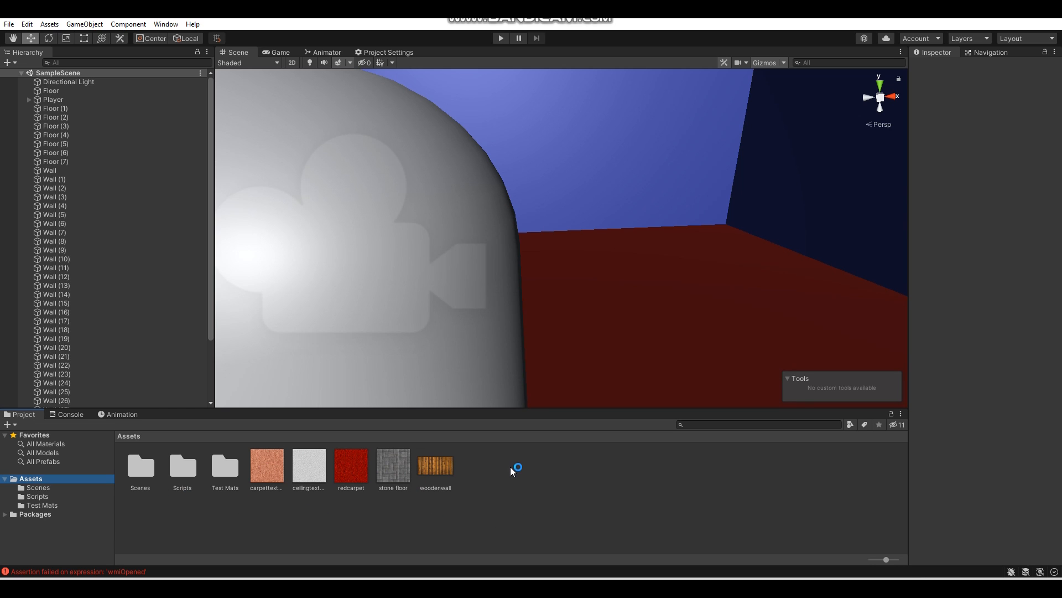
- Create a folder named Textures in Assets and move the five imported texture images into it
right_click(495, 470)
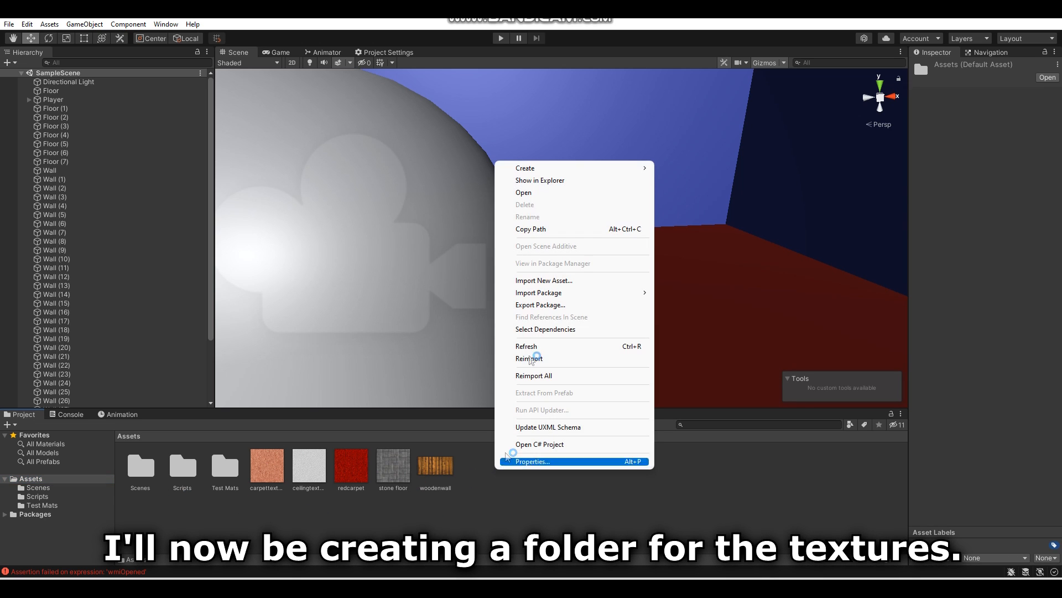
mouse_move(636, 169)
click(682, 145)
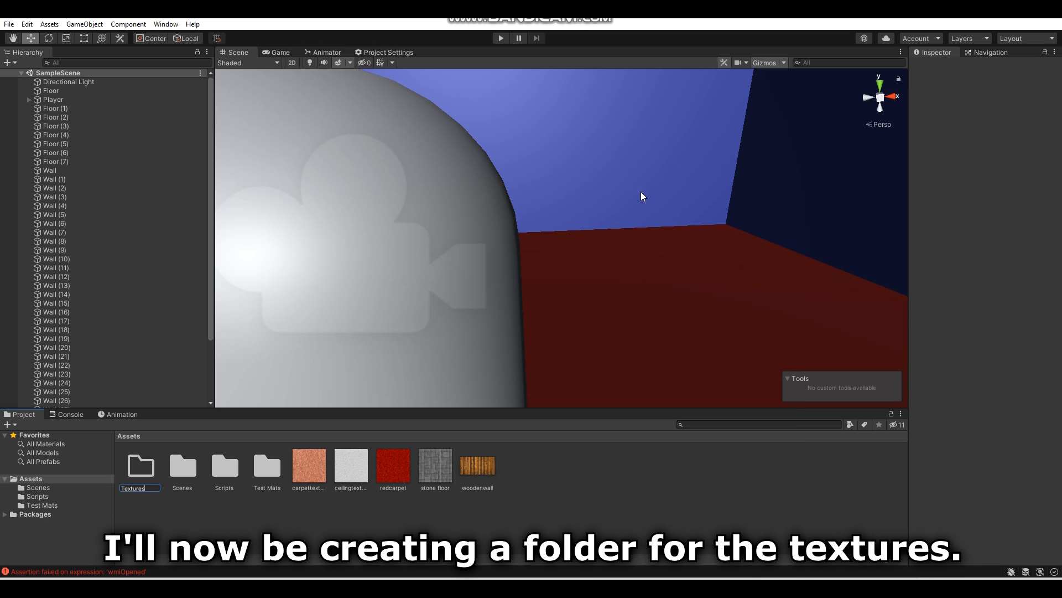
key(Return)
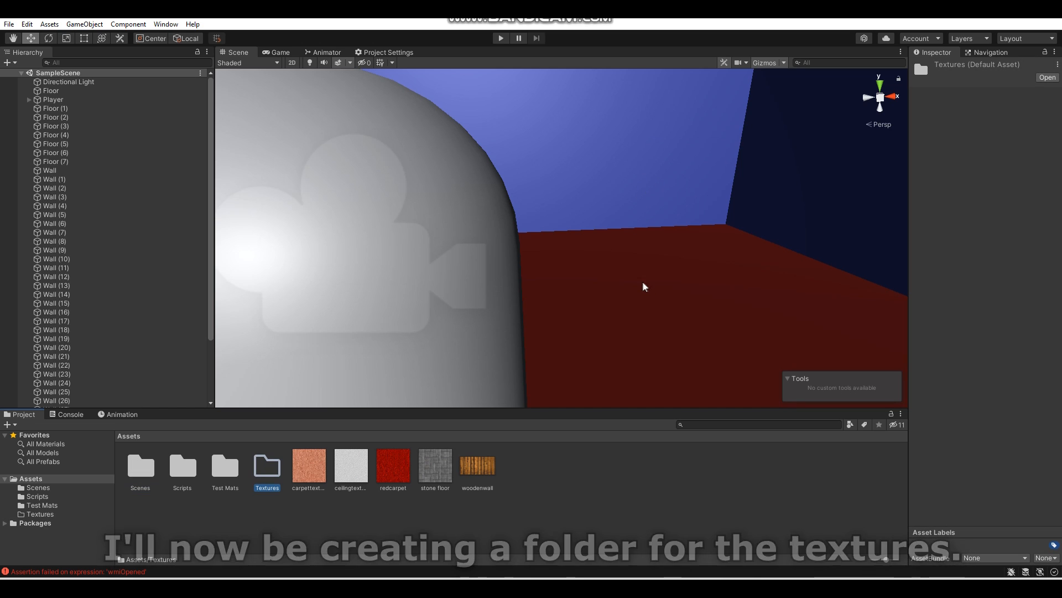
click(317, 470)
shift+click(487, 463)
drag(487, 464, 258, 469)
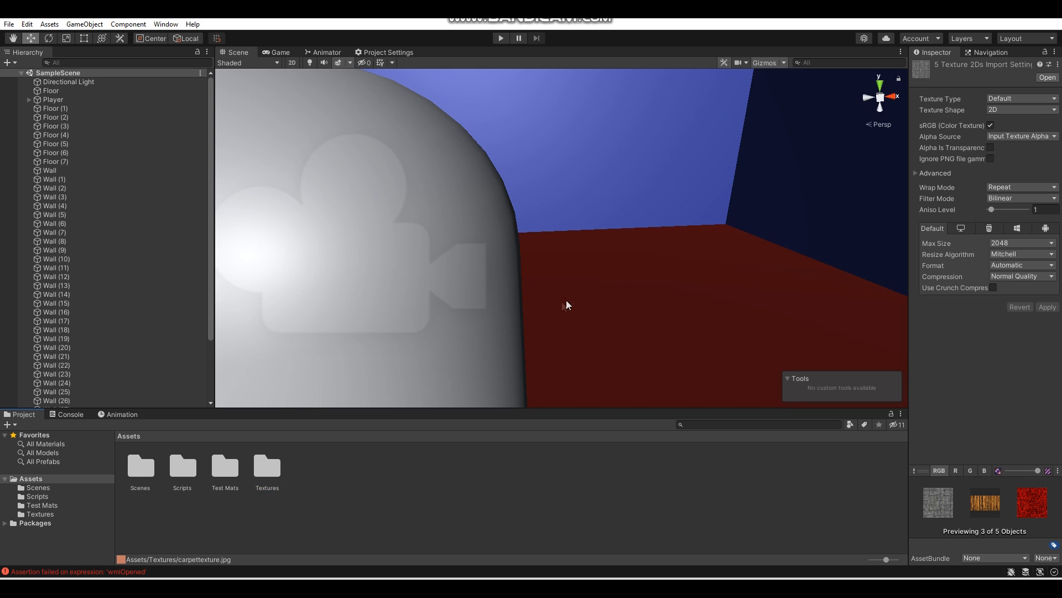
- Apply the redcarpet texture from the Textures folder to the start room's floor
scroll(553, 304, down, 8)
double_click(272, 470)
alt+drag(498, 317, 313, 310)
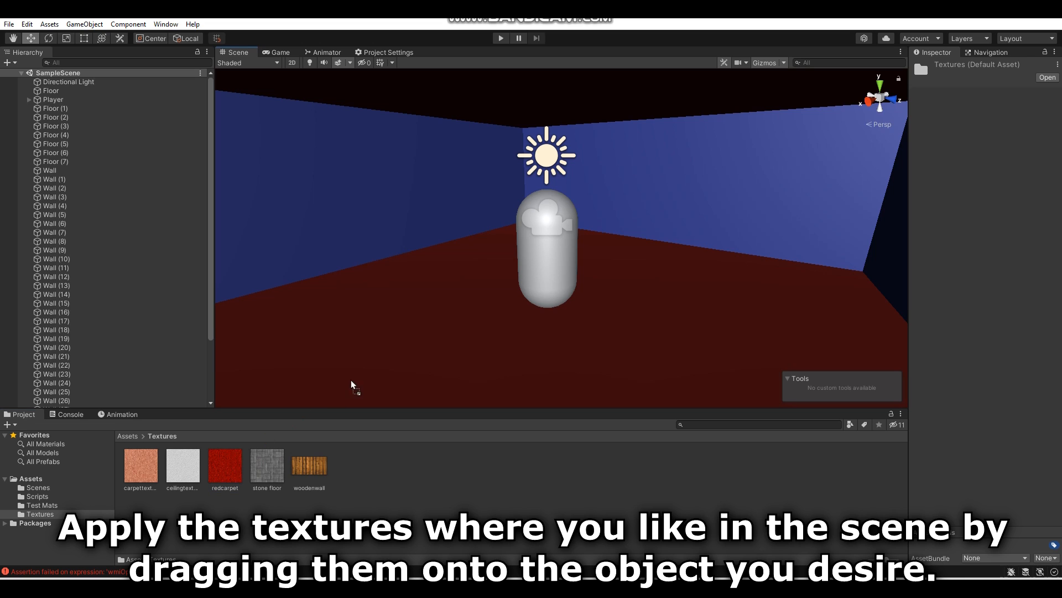
drag(410, 355, 931, 375)
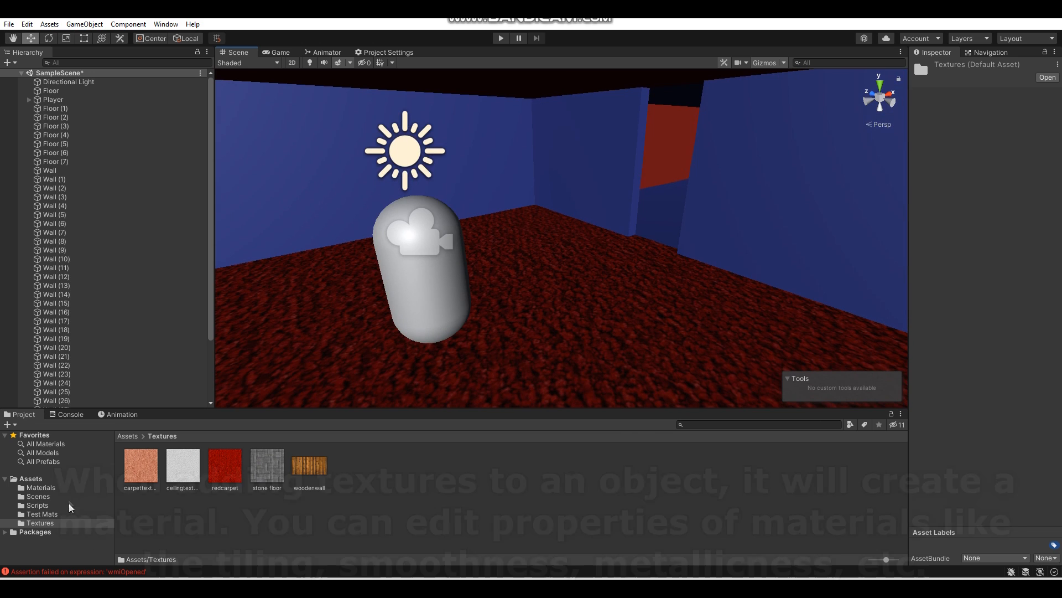
- Set the redcarpet material's smoothness to 0 and its tiling to X 5, Y 5, keeping the white albedo colour
click(71, 488)
click(141, 468)
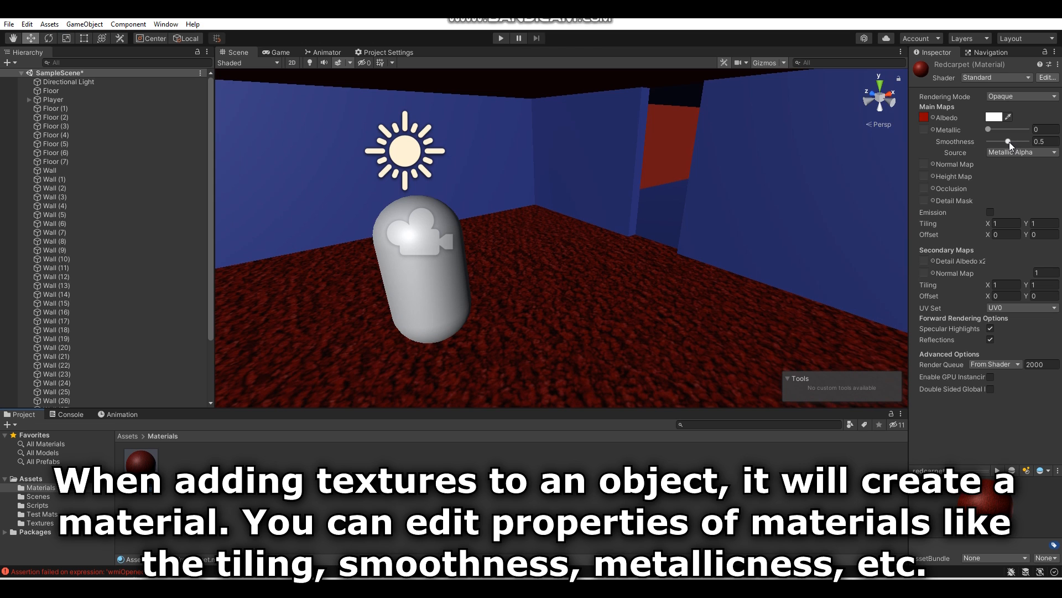
drag(1010, 141, 970, 135)
click(995, 117)
drag(997, 179, 963, 175)
click(1052, 111)
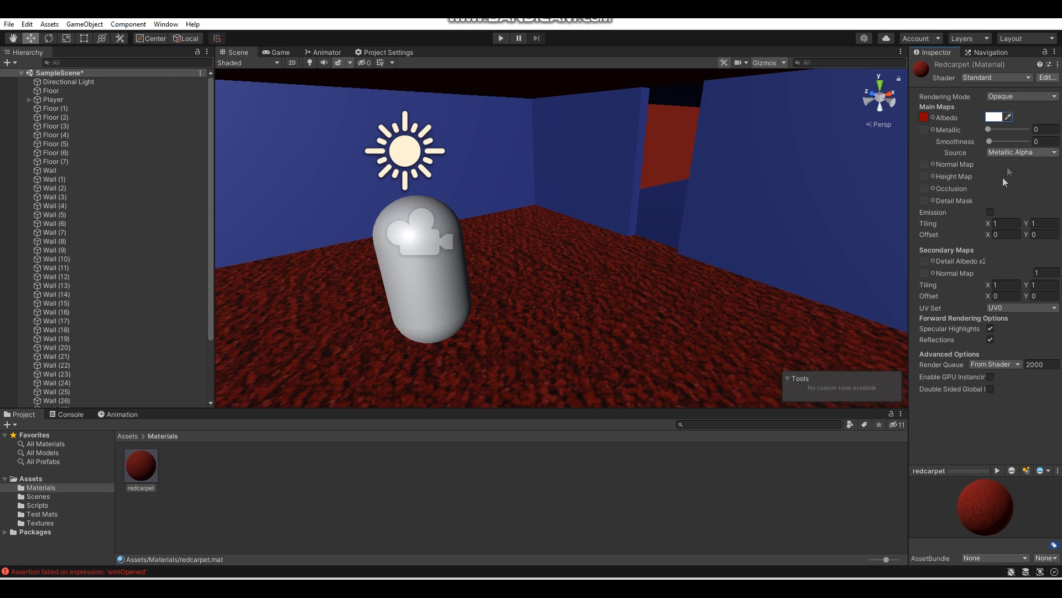
text(5)
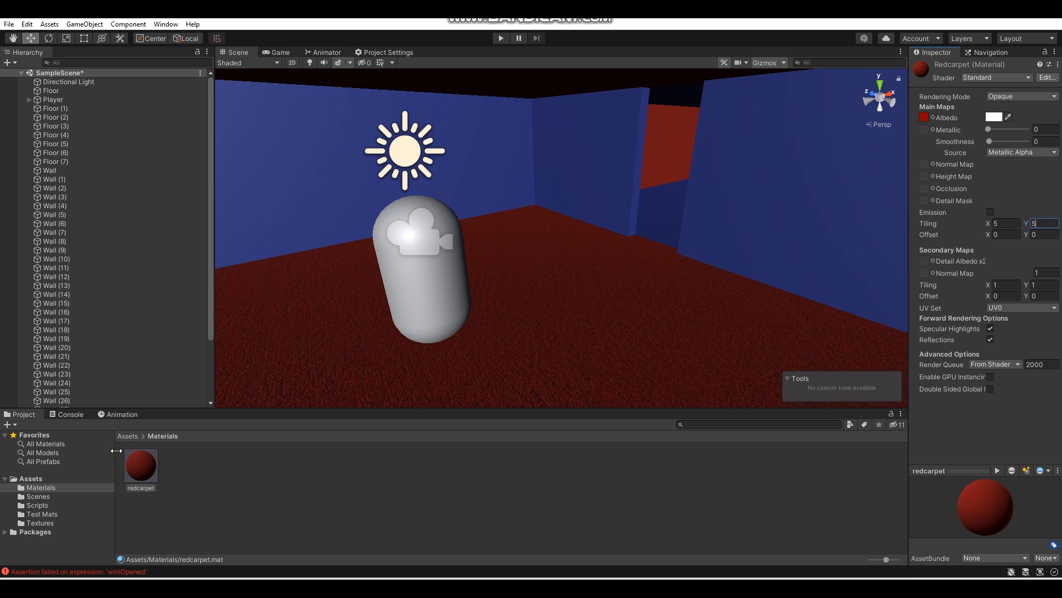
- Apply the woodenwall texture to one long wall of the start room
click(44, 521)
right_drag(473, 307, 381, 277)
drag(450, 258, 450, 261)
right_drag(450, 260, 503, 266)
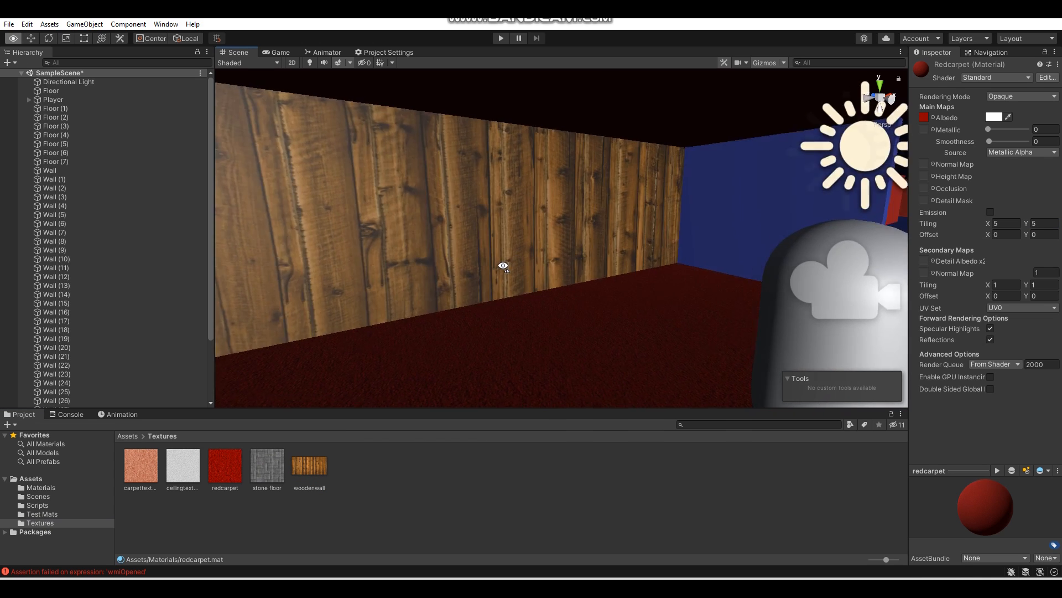
key(s)
- Set the woodenwall material's smoothness to 0 and its tiling X to 2
click(40, 487)
click(177, 474)
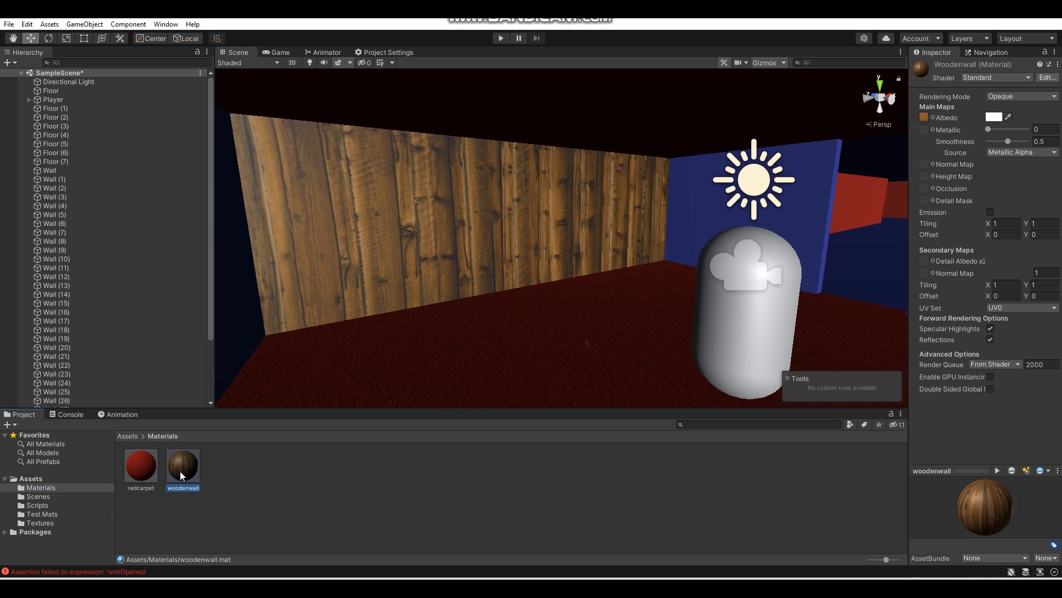
drag(1022, 143, 973, 206)
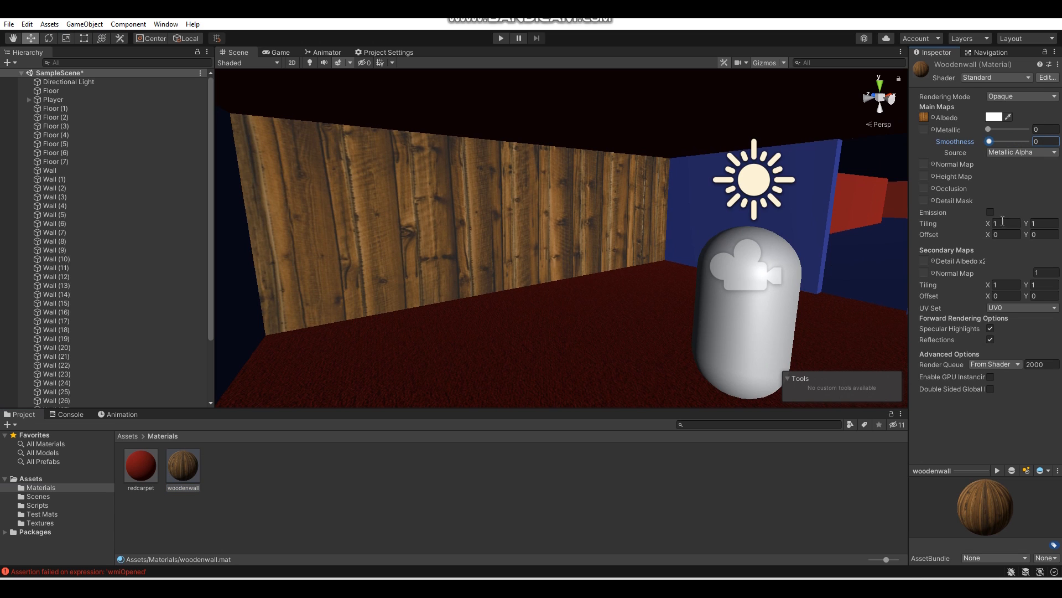
text(4)
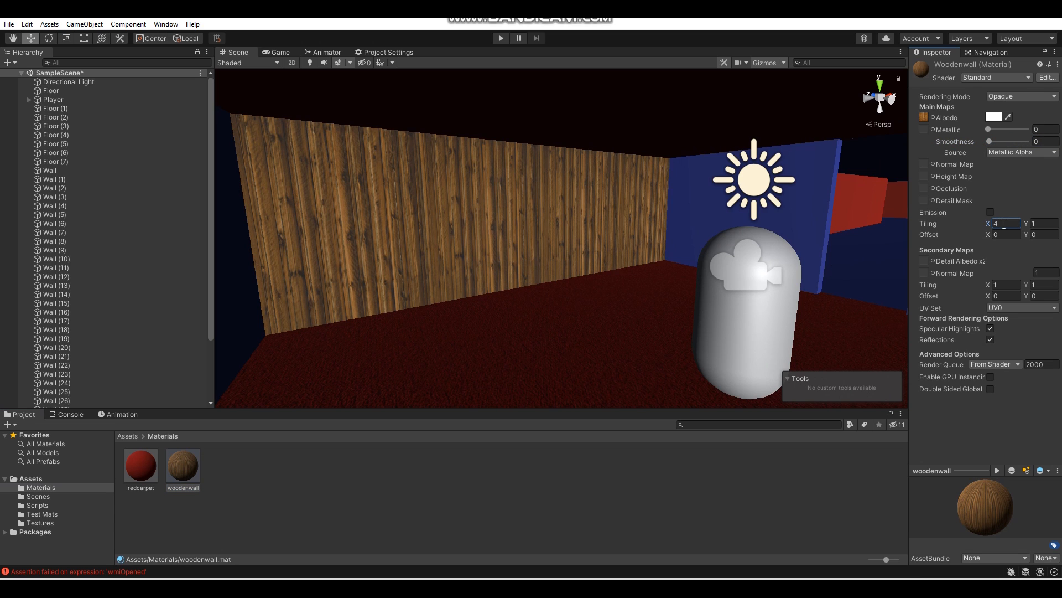
key(BackSpace)
text(2)
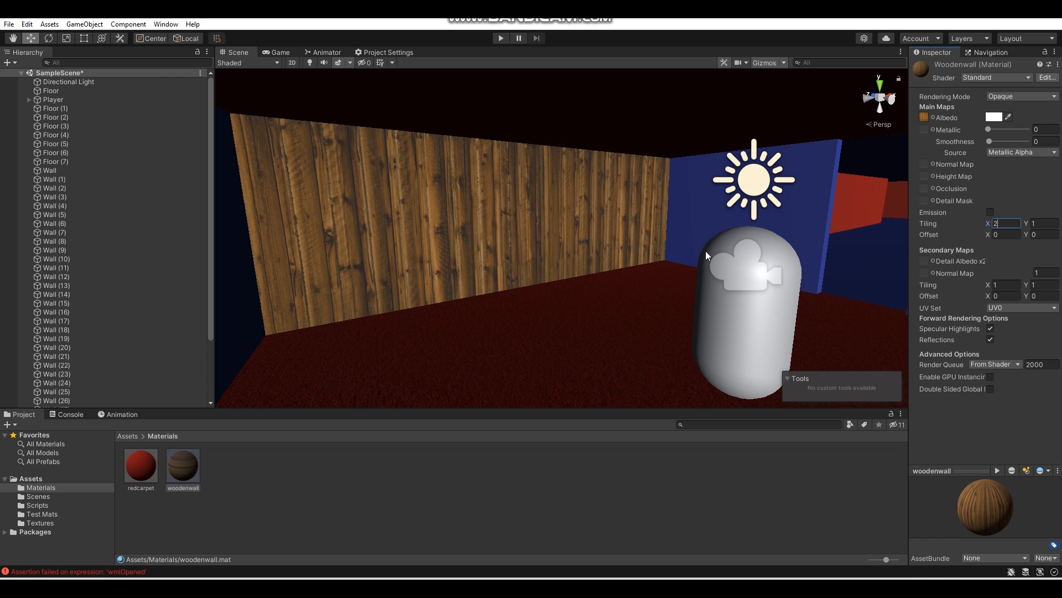
- Apply the woodenwall material to the start room's remaining full walls and the wall section on one side of the doorway
right_drag(437, 265, 755, 299)
key(w)
drag(186, 461, 656, 227)
right_drag(656, 227, 907, 271)
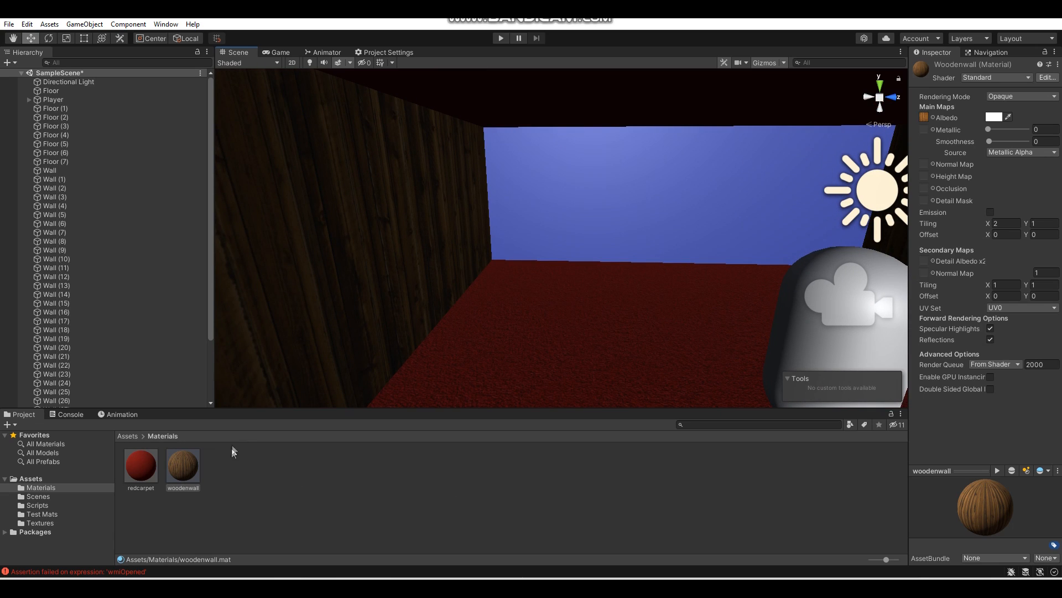
drag(192, 465, 528, 244)
right_drag(536, 237, 941, 227)
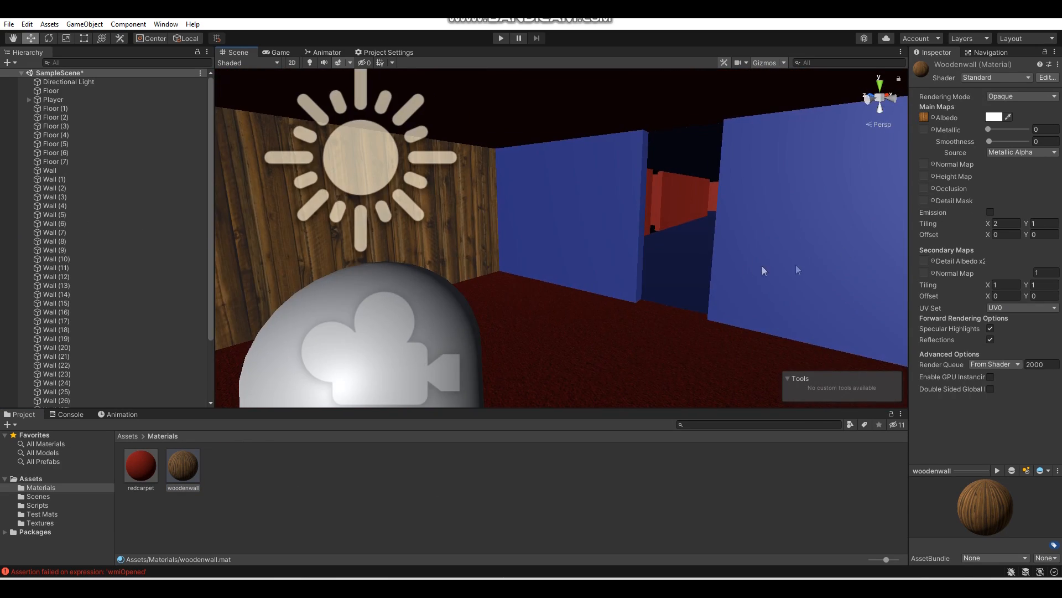
scroll(722, 271, up, 3)
drag(180, 469, 529, 263)
- Duplicate the woodenwall material, apply the copy to the short wall beside the doorway and set its tiling X to 1
key(ctrl+d)
right_drag(368, 351, 443, 345)
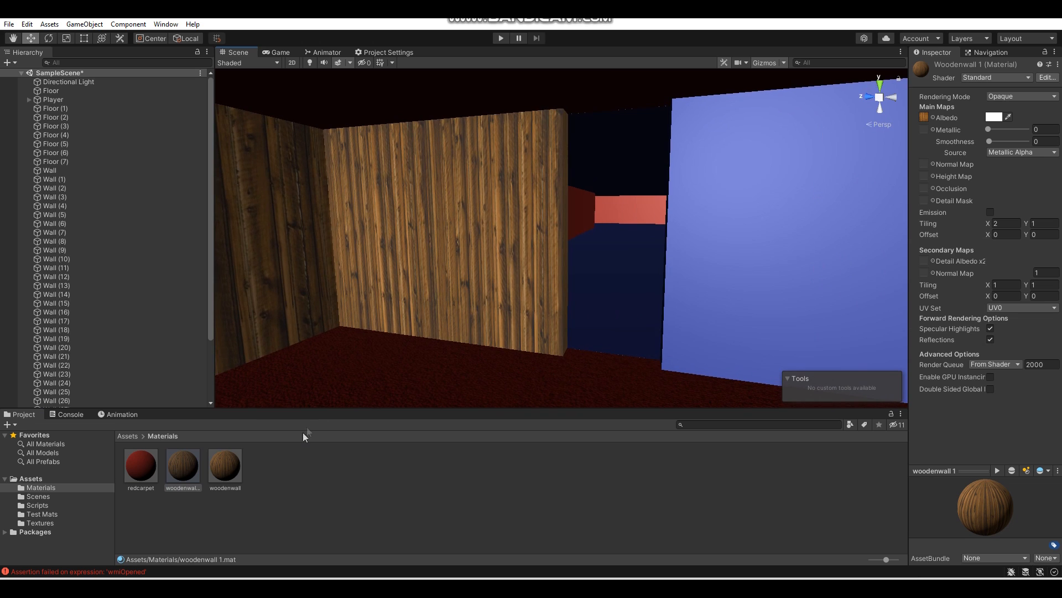
drag(184, 470, 460, 287)
key(BackSpace)
text(1)
- Apply the duplicated woodenwall 1 material to the short wall on the other side of the start room's doorway
key(s)
key(d)
right_drag(535, 193, 470, 221)
key(w)
right_drag(396, 265, 470, 271)
key(s)
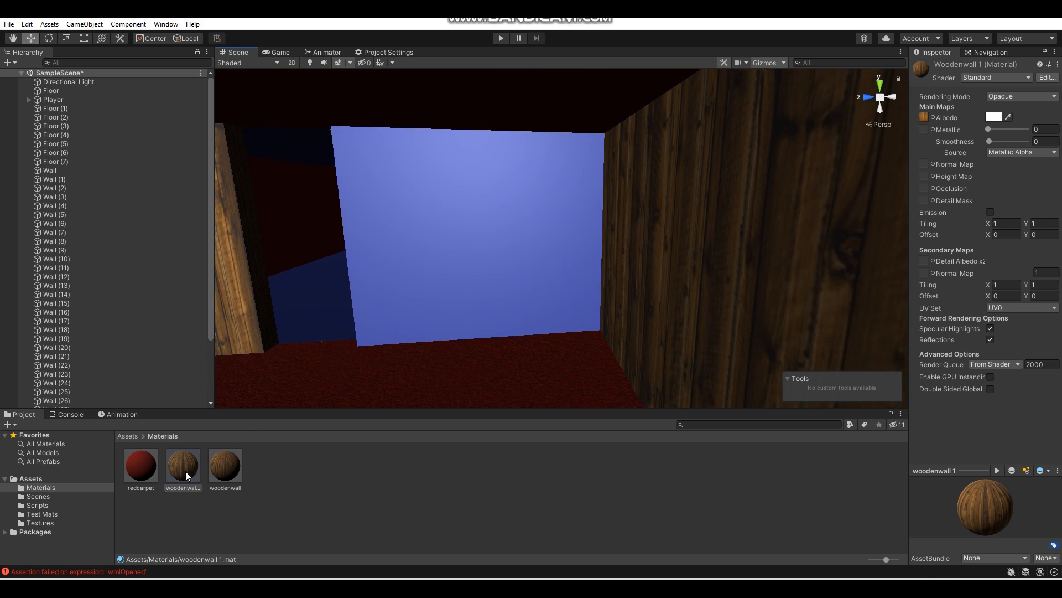
drag(185, 470, 452, 232)
right_drag(452, 232, 288, 241)
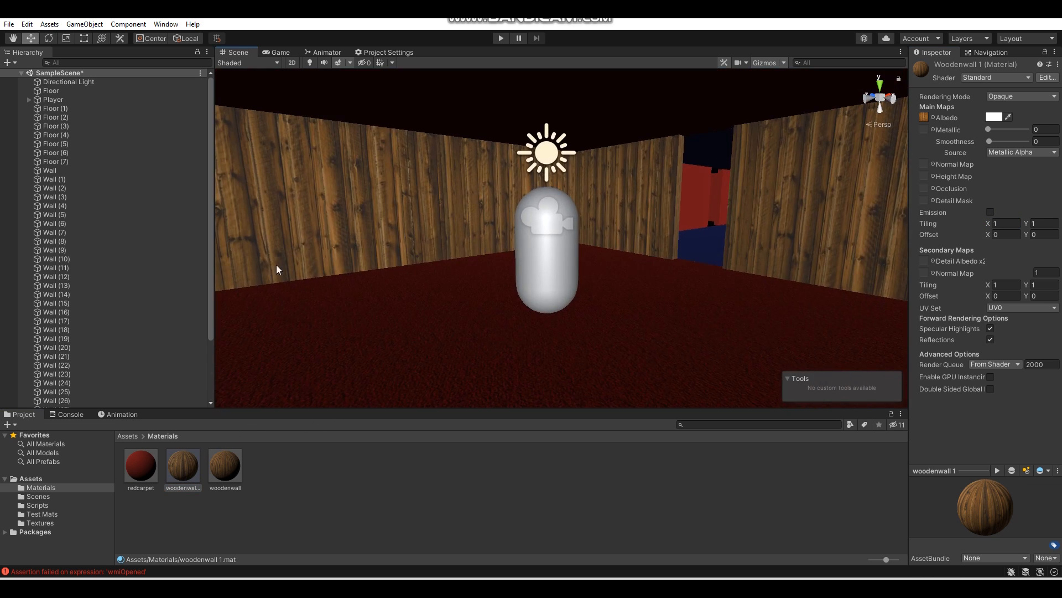
- Apply the stone floor texture to the start room's ceiling
click(52, 515)
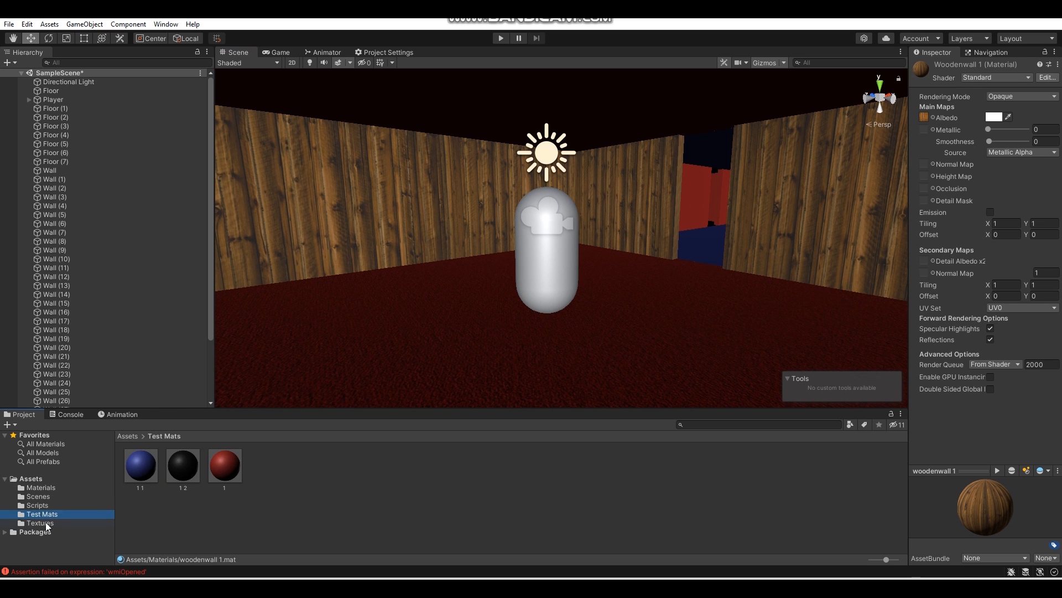
click(47, 523)
right_drag(429, 299, 398, 235)
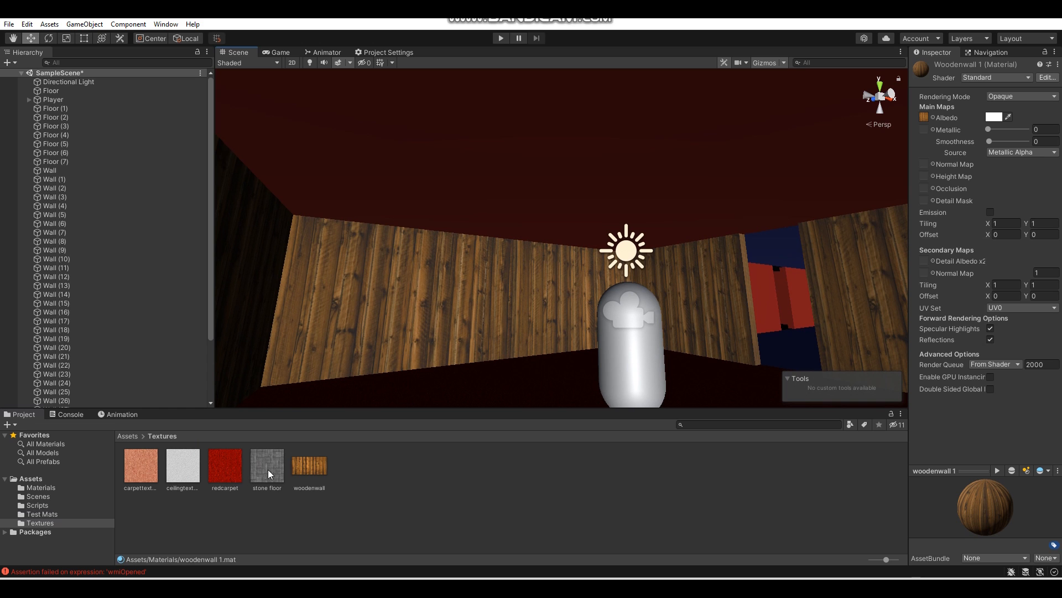
right_drag(525, 155, 560, 133)
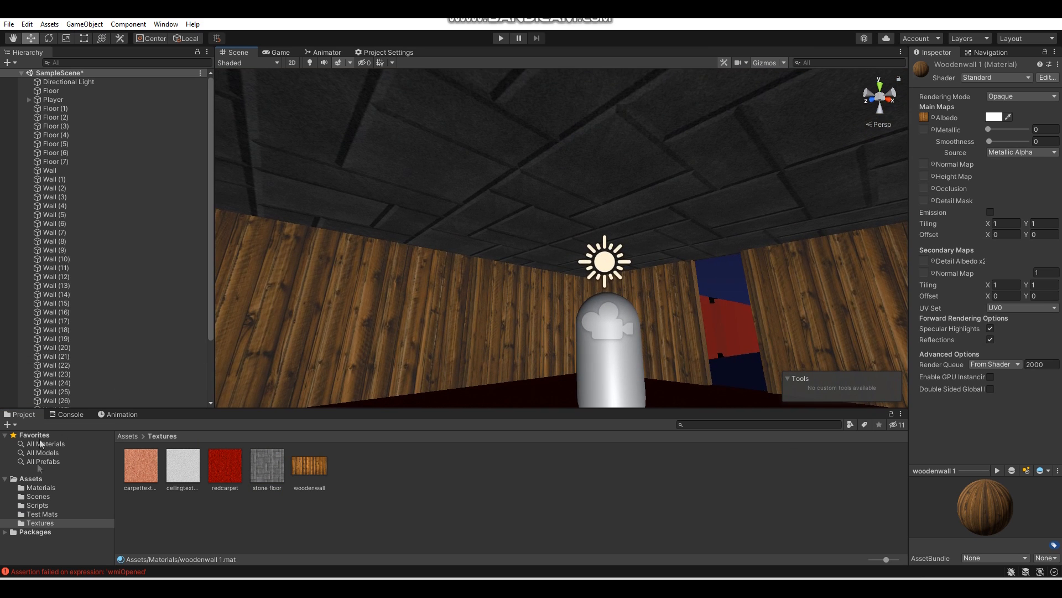
- Set the stone floor material's smoothness to 0 and its tiling to X 2, Y 2
click(62, 489)
click(188, 467)
drag(1009, 141, 924, 141)
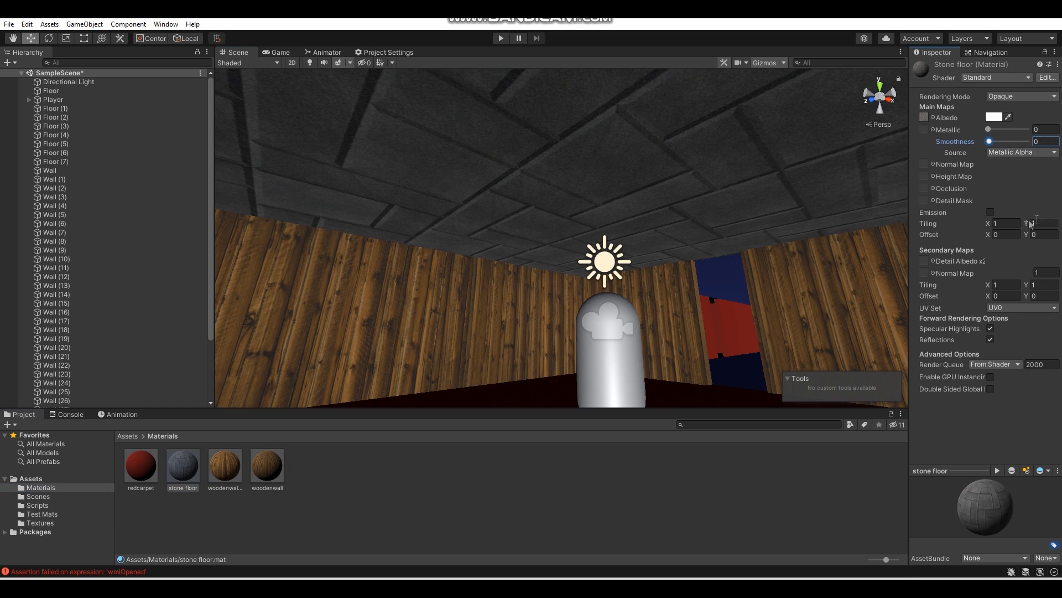
text(2)
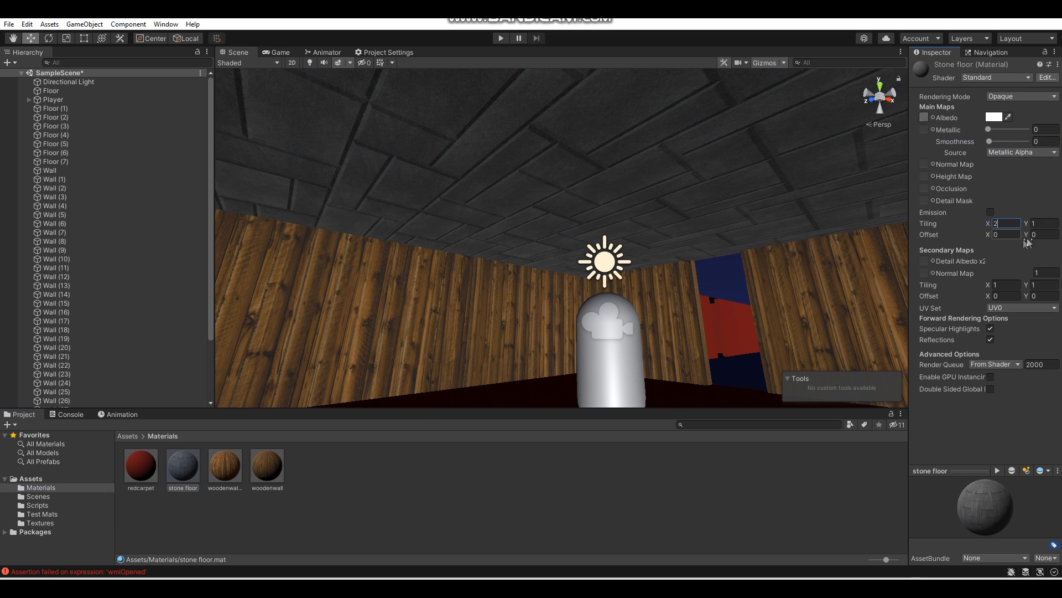
key(Tab)
text(2)
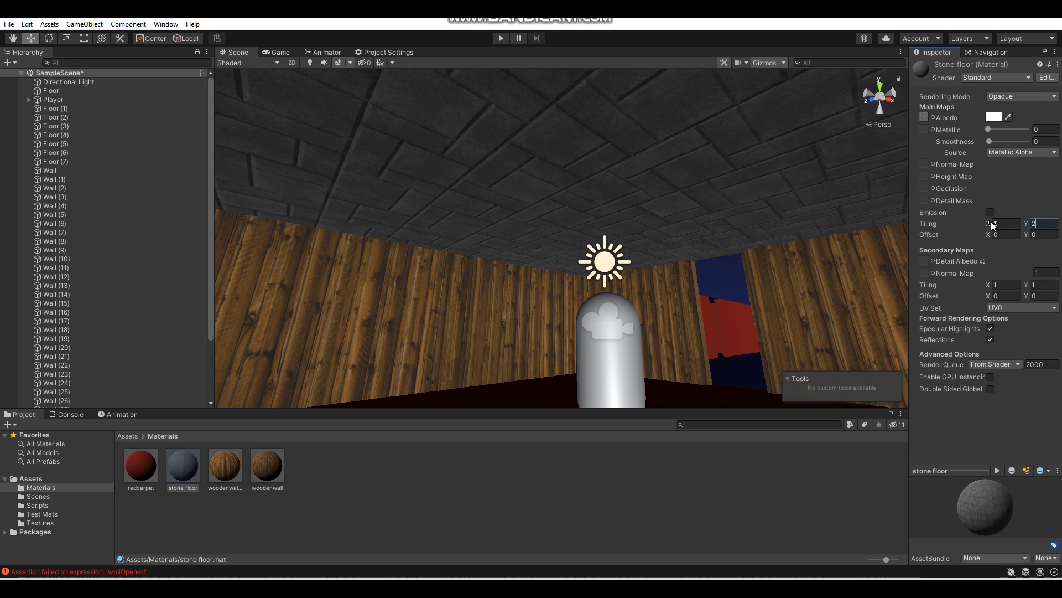
- Apply the stone floor texture to the hallway floor and duplicate the stone floor material for it
right_drag(668, 221, 280, 338)
click(40, 524)
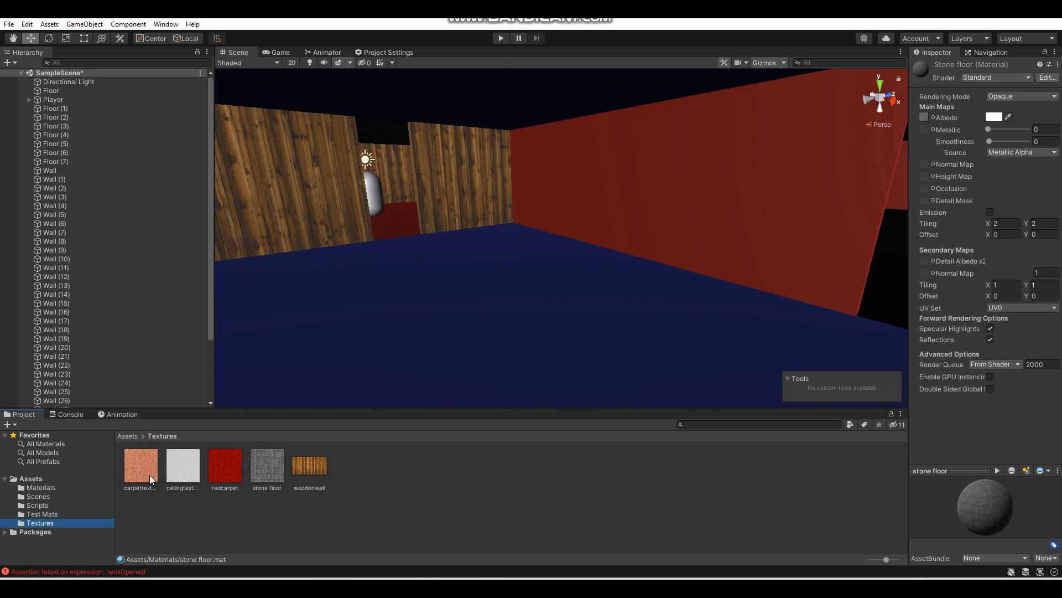
click(50, 488)
click(48, 523)
drag(267, 466, 407, 335)
click(48, 488)
click(185, 487)
key(ctrl+d)
right_drag(288, 310, 531, 310)
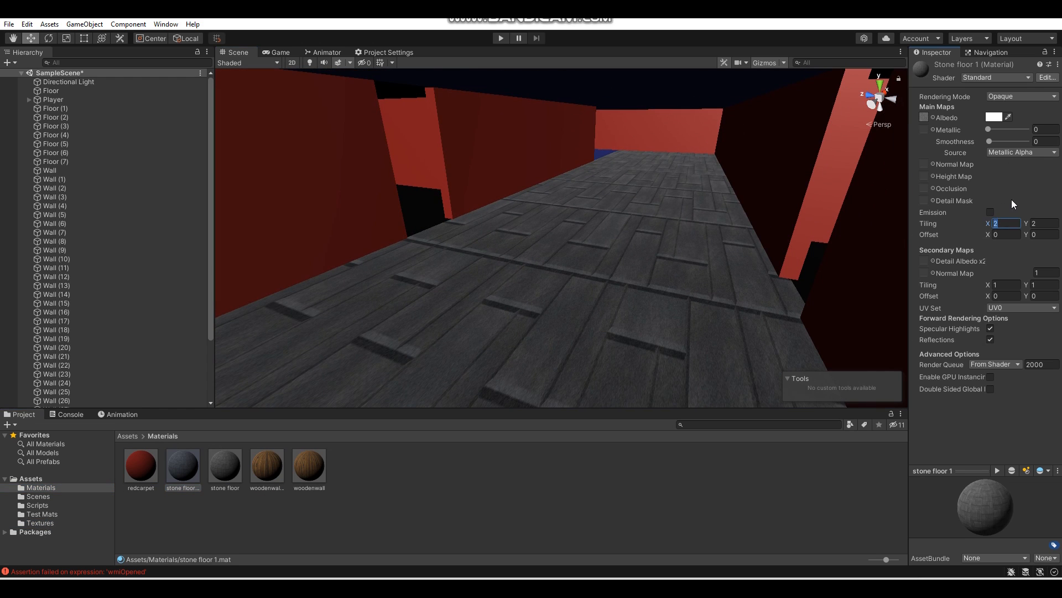
- Set the tiling of the hallway floor's stone floor 1 material to X 4, Y 2
click(1040, 223)
text(1)
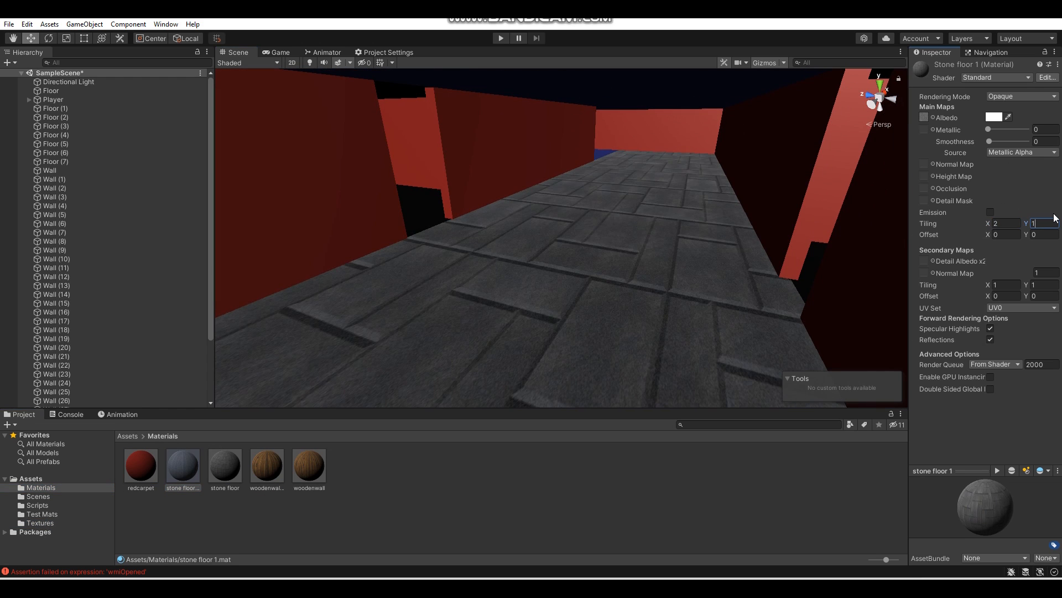
click(1019, 223)
text(3)
right_drag(703, 199, 493, 186)
text(2)
click(1003, 223)
text(4)
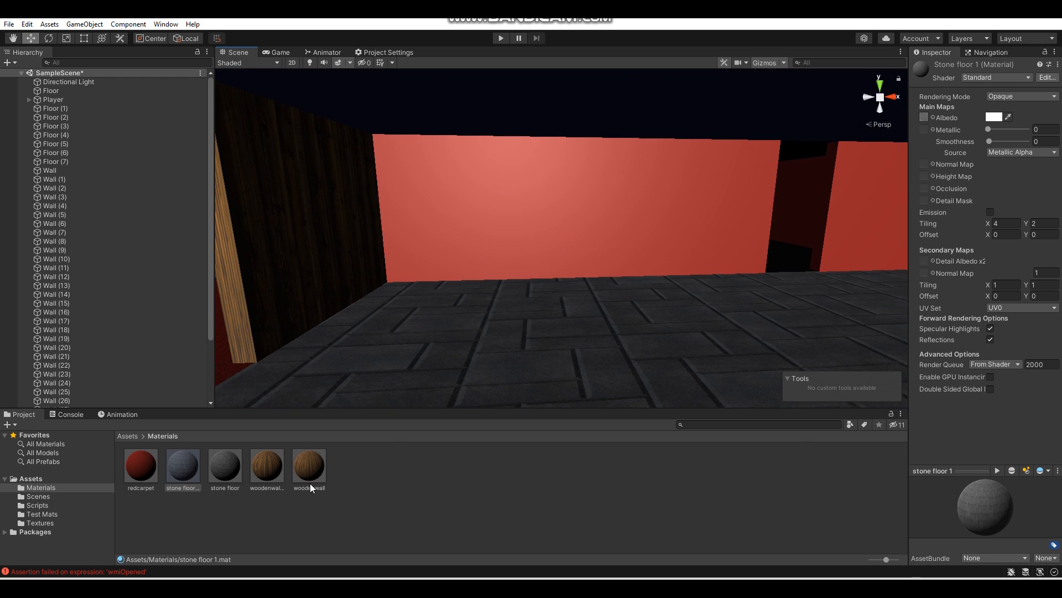
- Apply the woodenwall material to the short wall sections beside the hallway doorways
click(44, 523)
click(50, 488)
drag(309, 466, 470, 232)
right_drag(471, 232, 266, 227)
drag(317, 465, 409, 233)
right_drag(409, 232, 5, 240)
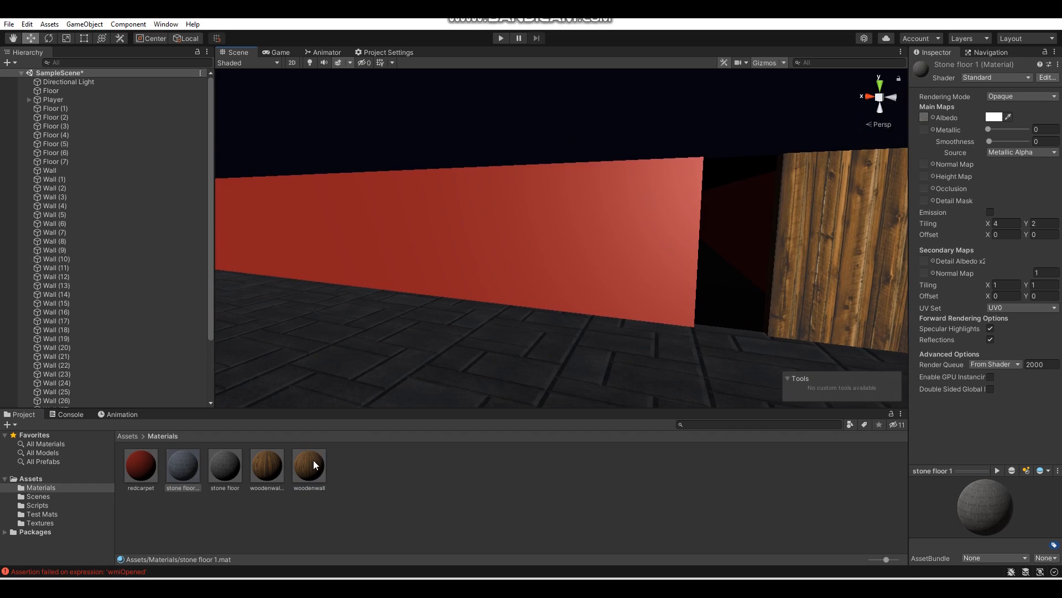
- Duplicate the woodenwall material, apply the copy to the long red hallway wall and set its X tiling to 4
click(313, 465)
key(ctrl+d)
drag(312, 465, 426, 263)
right_drag(427, 263, 377, 260)
click(1005, 224)
key(BackSpace)
text(3)
key(BackSpace)
text(4)
- Apply the woodenwall 2 material to another long wall of the hallway
right_drag(864, 301, 177, 316)
drag(309, 466, 590, 280)
right_drag(589, 280, 512, 256)
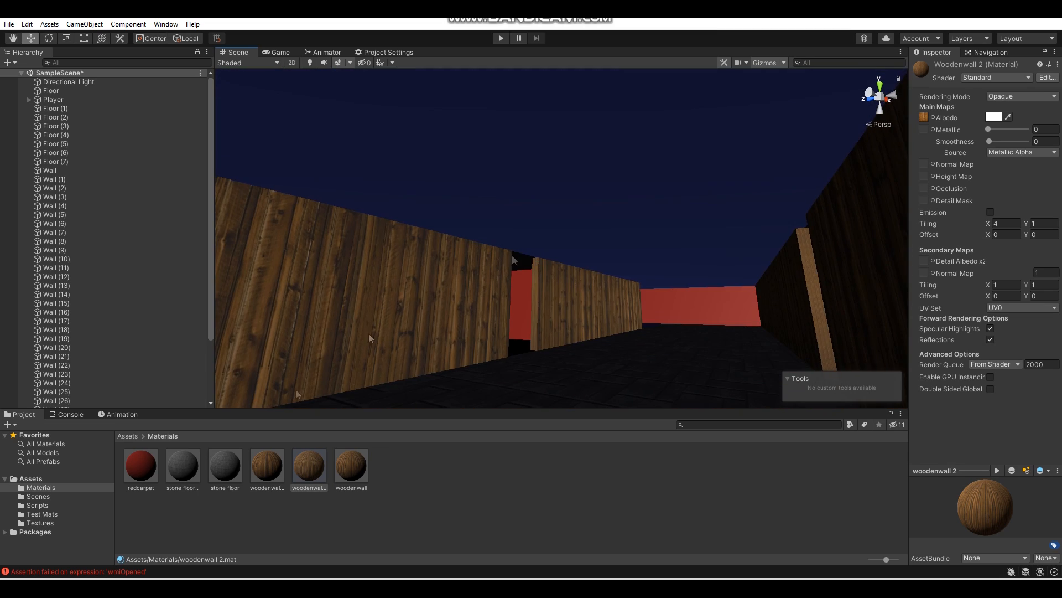
- Apply the ceiling texture to the hallway's ceiling
click(50, 524)
drag(189, 480, 504, 122)
right_drag(504, 199, 487, 159)
- Set the ceilingtexture material's X tiling to 5 and its smoothness to 0
click(41, 487)
click(141, 465)
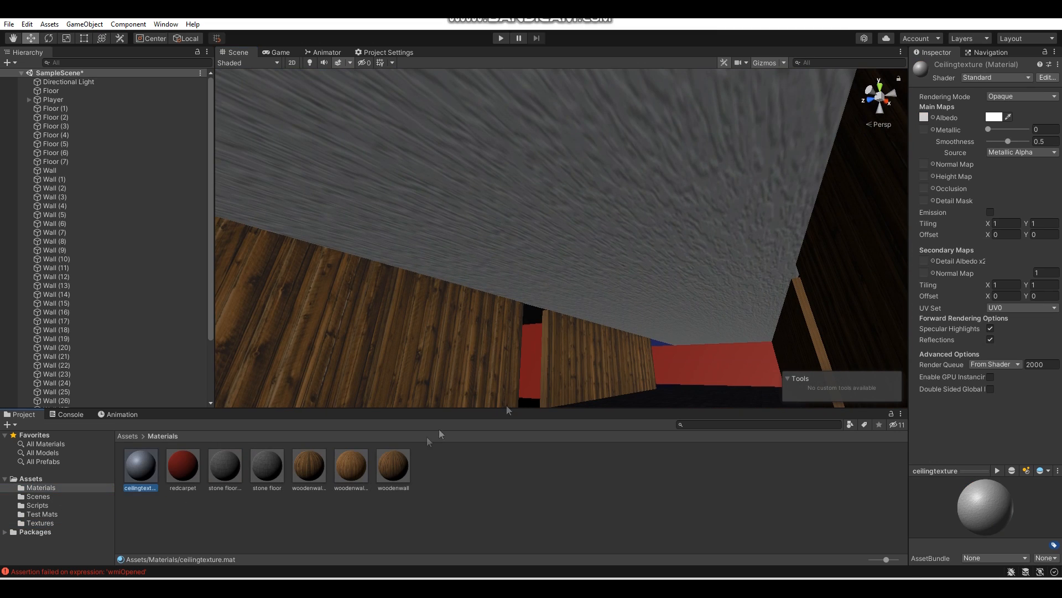
double_click(1005, 223)
text(5)
- Apply the duplicated wooden wall materials to the remaining red walls around the hallway and its side room
right_drag(697, 191, 476, 366)
right_drag(344, 260, 465, 275)
drag(311, 467, 463, 238)
drag(346, 469, 463, 213)
right_drag(463, 214, 294, 246)
- Apply the carpet texture to the floor of the side room off the hallway
click(51, 521)
right_drag(372, 347, 158, 385)
click(47, 487)
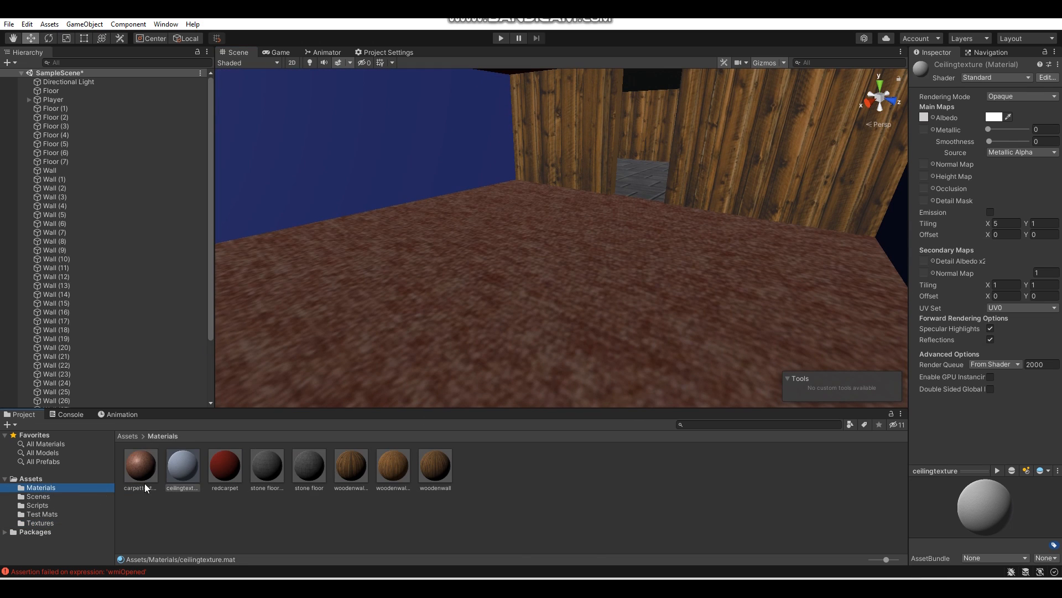
- Set the carpettexture material's smoothness to 0 and its tiling to X 2, Y 2
click(140, 473)
drag(1010, 142, 981, 143)
click(999, 223)
text(2)
click(1046, 222)
text(2)
right_drag(659, 240, 825, 274)
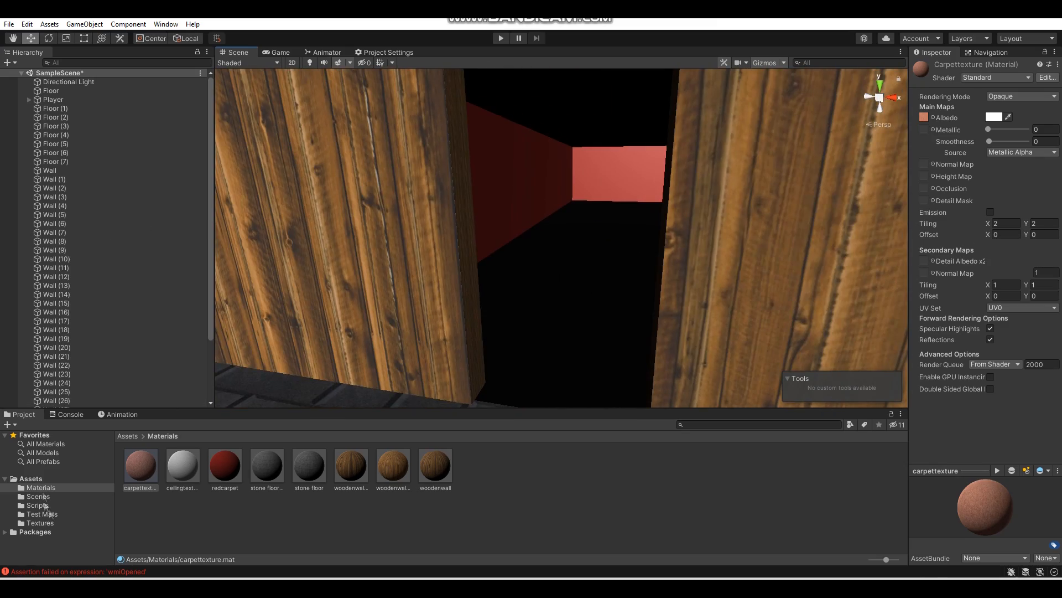
- Apply the stone floor materials to the floor and one long wall of the dark side corridor
click(50, 524)
right_drag(376, 341, 420, 326)
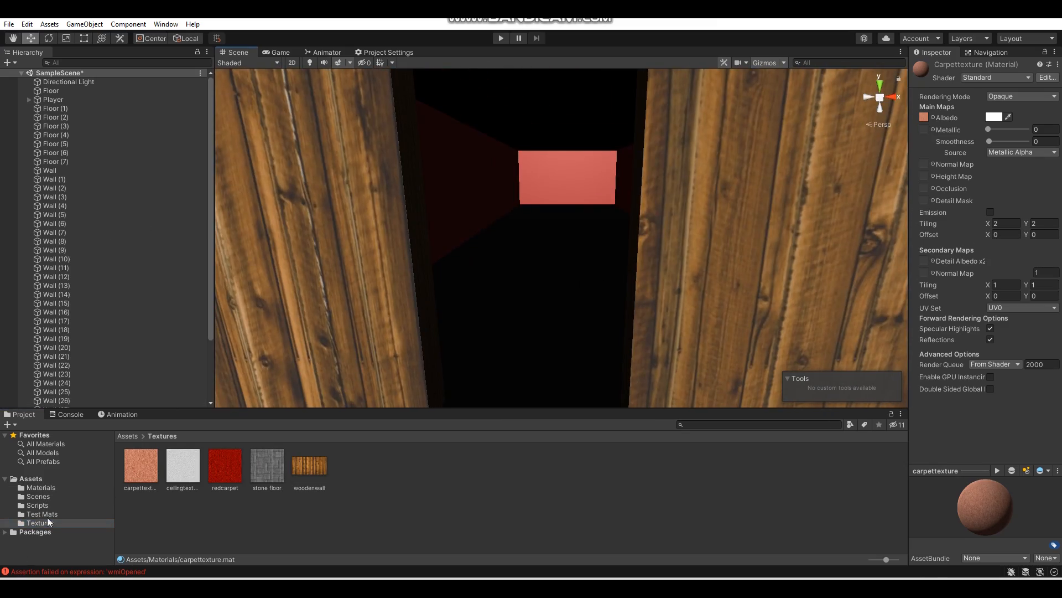
click(62, 488)
key(w)
mouse_move(515, 273)
right_down()
mouse_move(529, 287)
mouse_move(541, 251)
mouse_move(506, 258)
right_up()
drag(316, 476, 366, 290)
- Duplicate the stone floor material for the corridor walls and set the copy's tiling to X 2, Y 1
click(315, 477)
key(ctrl+d)
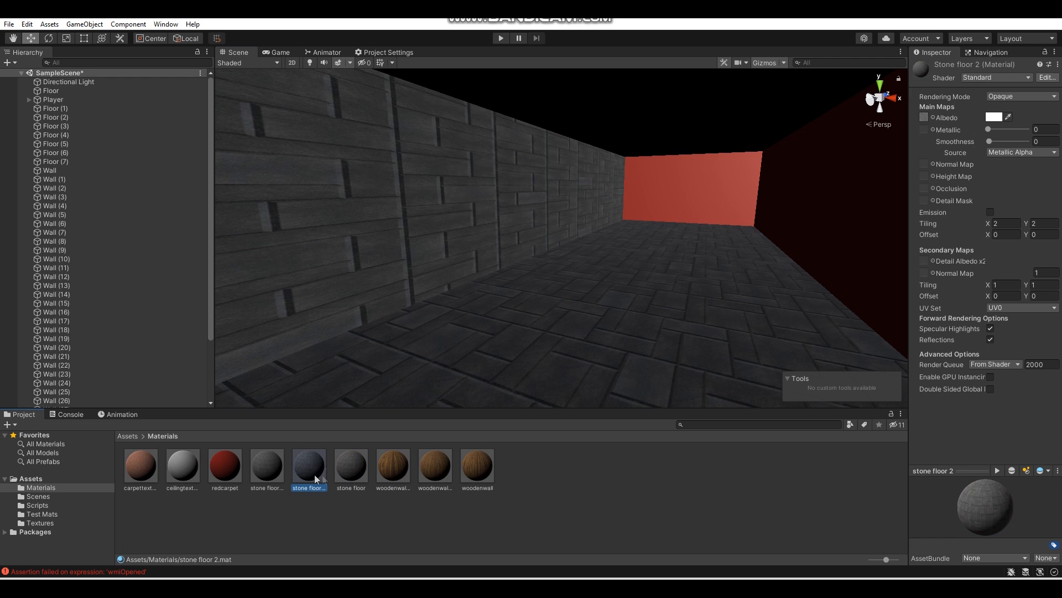
click(998, 224)
text(1)
key(BackSpace)
text(2)
click(1034, 225)
text(1)
click(1004, 224)
text(1)
key(BackSpace)
text(2)
- Apply the stone floor 2 material to the side corridor's long walls and end wall
right_drag(682, 144, 692, 166)
drag(315, 473, 598, 261)
drag(316, 472, 455, 206)
right_drag(456, 206, 273, 469)
right_drag(624, 249, 5, 271)
key(w)
drag(306, 467, 614, 130)
right_drag(614, 130, 152, 164)
- Apply the stone floor 2 material to the next walls further along the side corridor
key(w)
drag(311, 468, 382, 238)
right_drag(382, 238, 525, 233)
drag(311, 471, 625, 221)
key(w)
right_drag(625, 222, 468, 221)
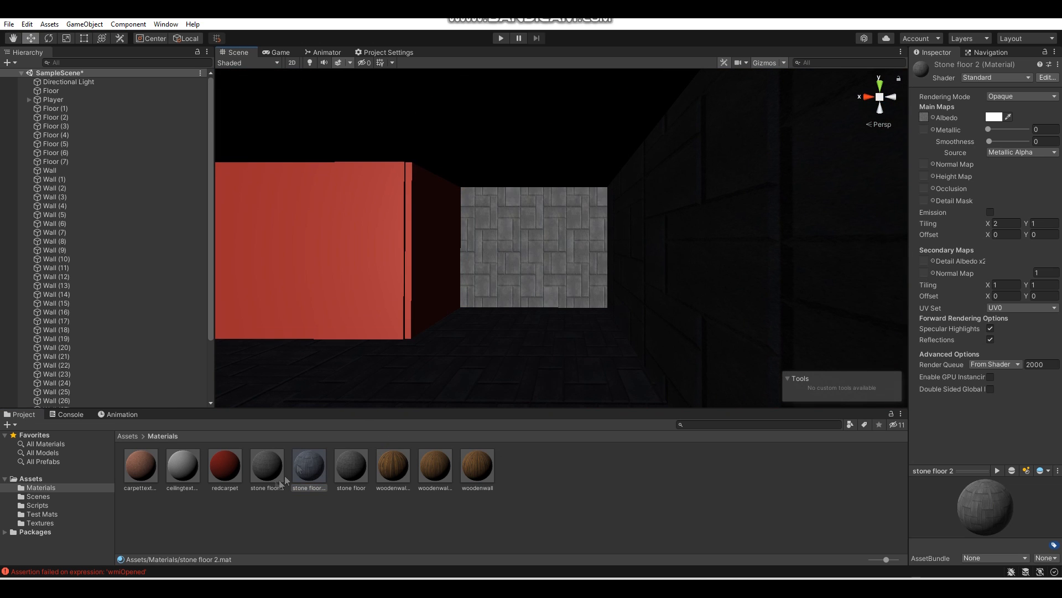
- Apply the stone floor 2 material to the remaining red walls of the side corridor
key(w)
right_drag(519, 277, 464, 269)
drag(463, 269, 462, 266)
right_drag(463, 266, 354, 268)
drag(309, 468, 457, 251)
right_drag(458, 251, 288, 255)
key(w)
drag(310, 468, 382, 252)
right_drag(382, 252, 586, 250)
drag(487, 209, 487, 211)
drag(356, 463, 368, 433)
right_drag(476, 243, 772, 239)
- Save the scene
key(ctrl+s)
right_drag(573, 185, 919, 213)
key(w)
key(s)
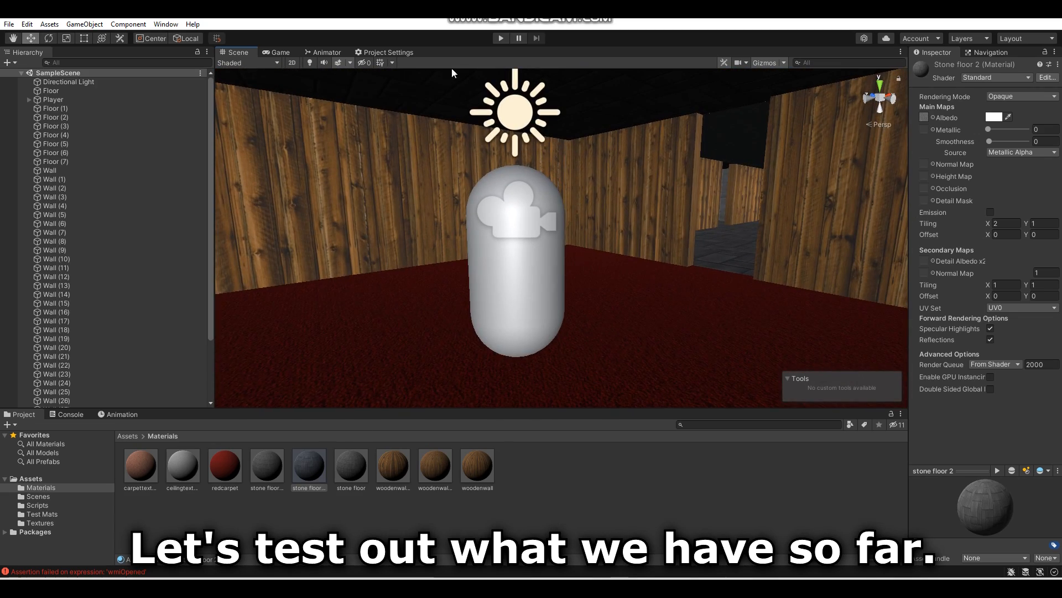
- Run the game and walk through the start room, hallway and side rooms to examine the applied textures
click(497, 41)
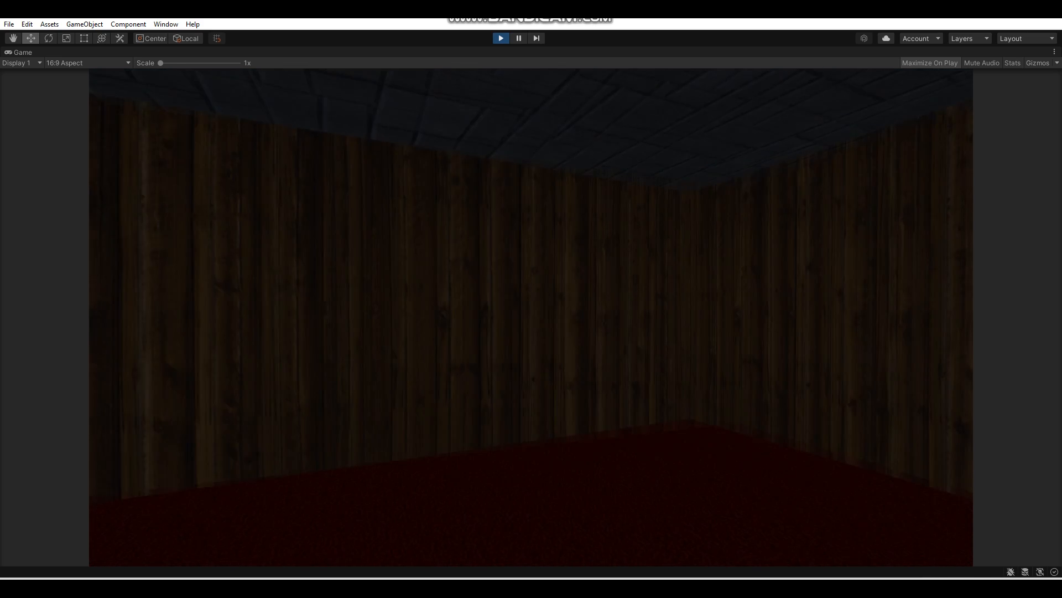
key(w)
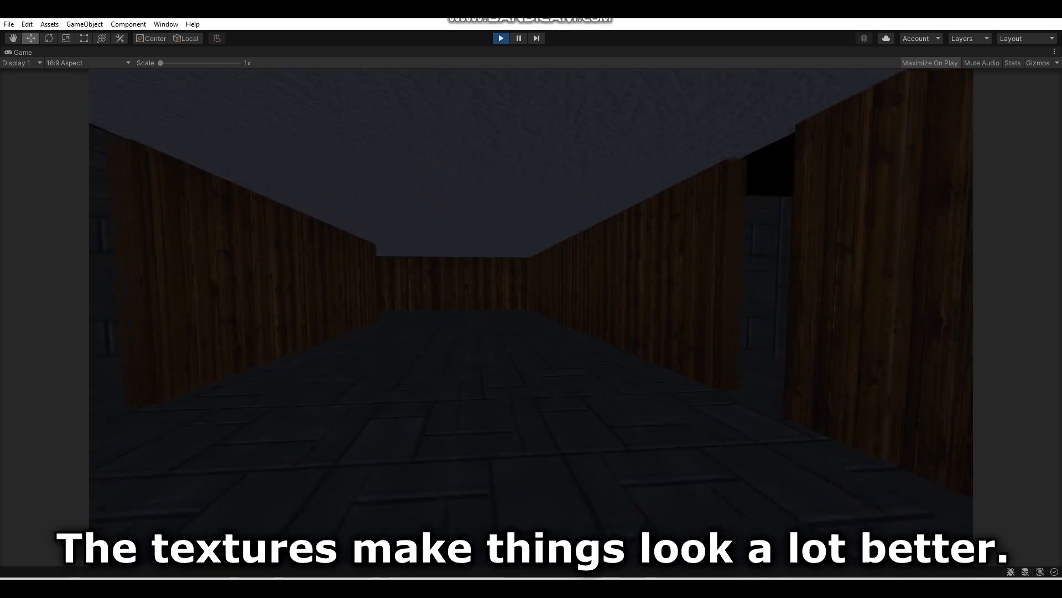
key(w)
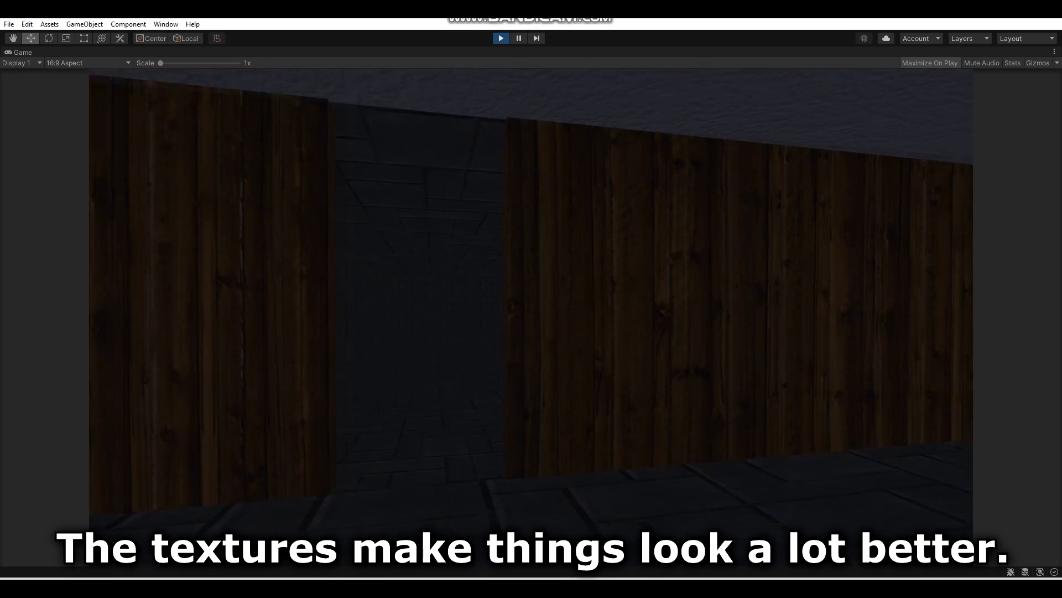
key(w)
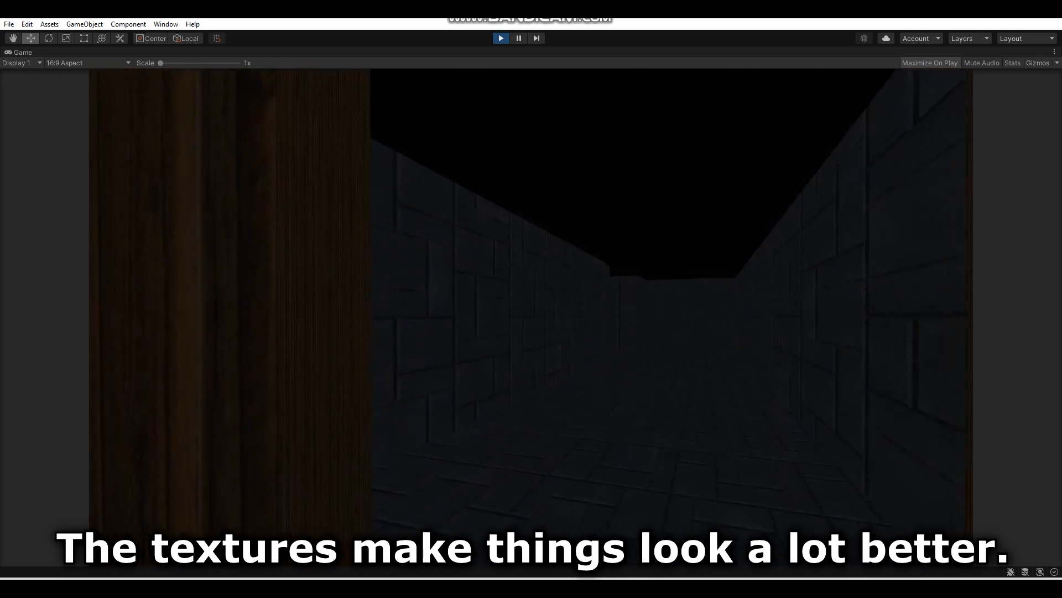
key(w)
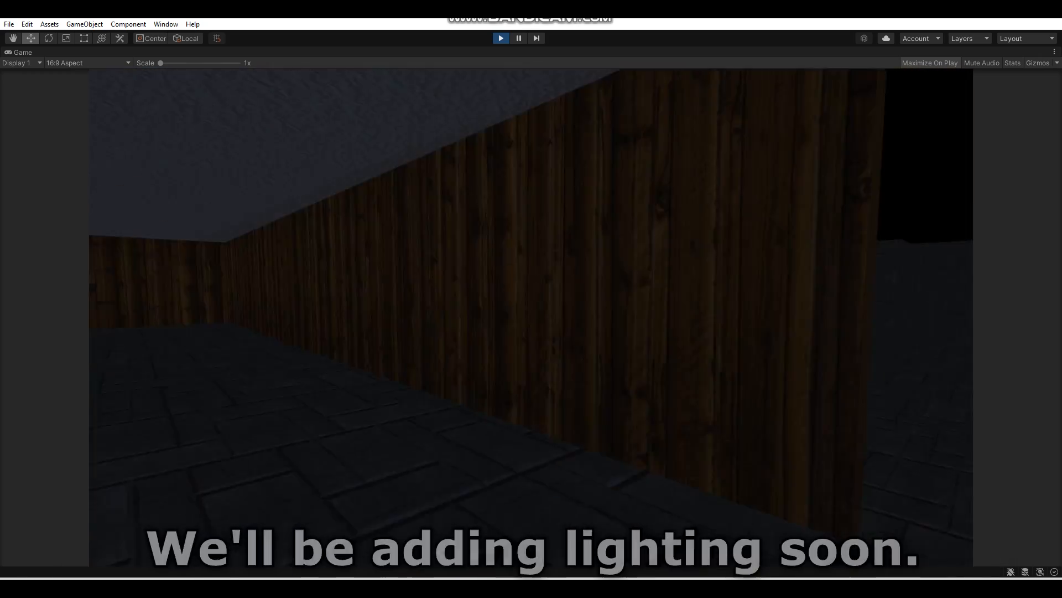
key(w)
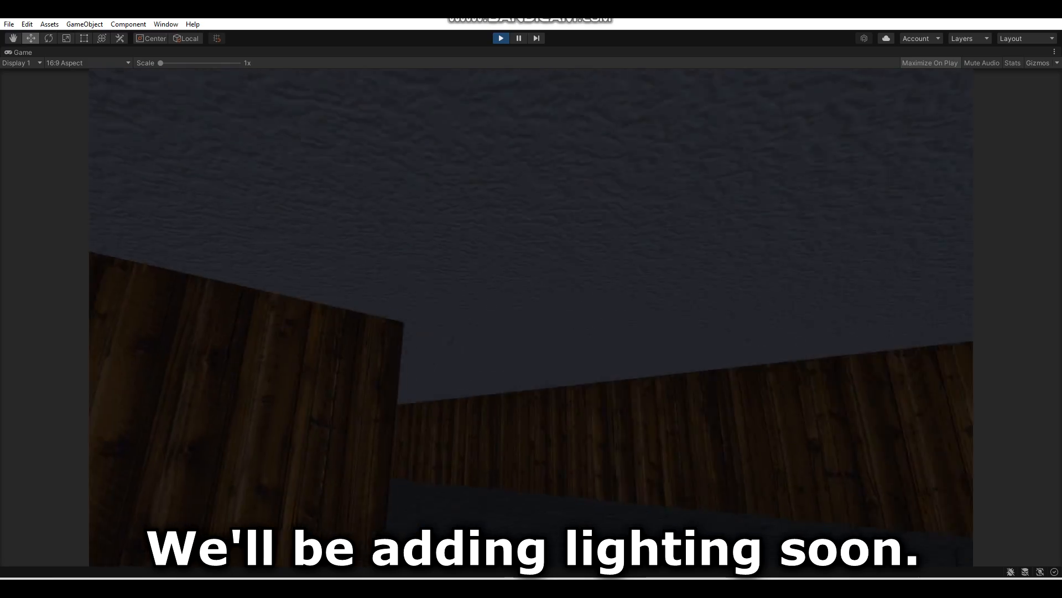
key(w)
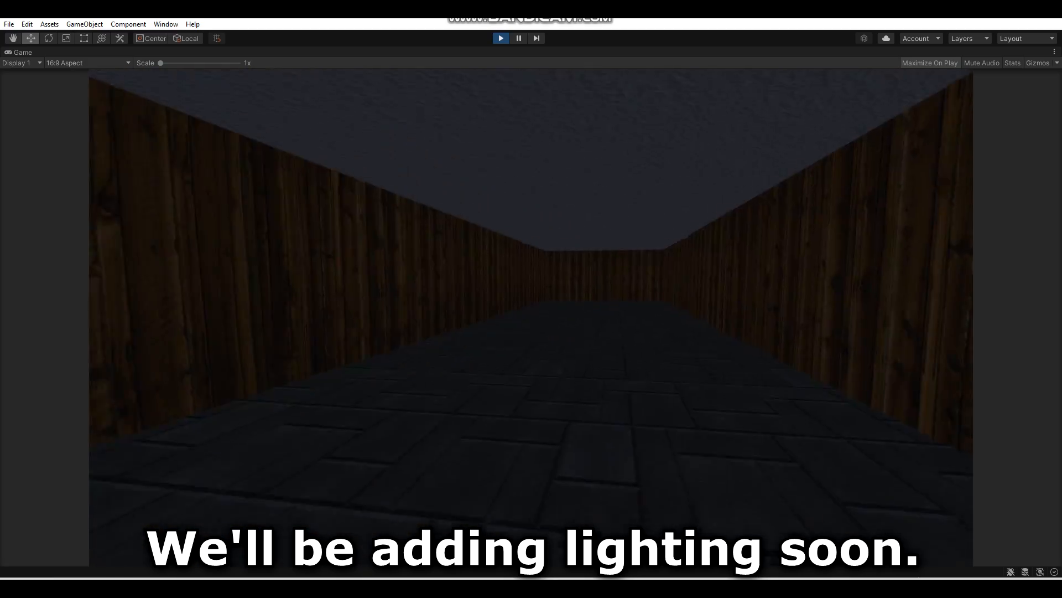
key(w)
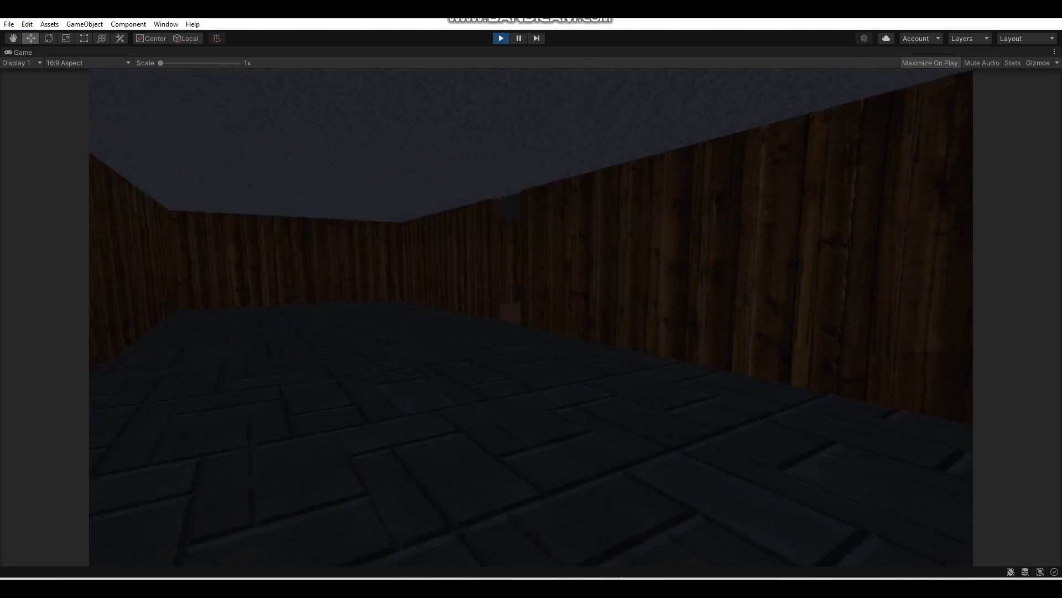
key(w)
key(w)
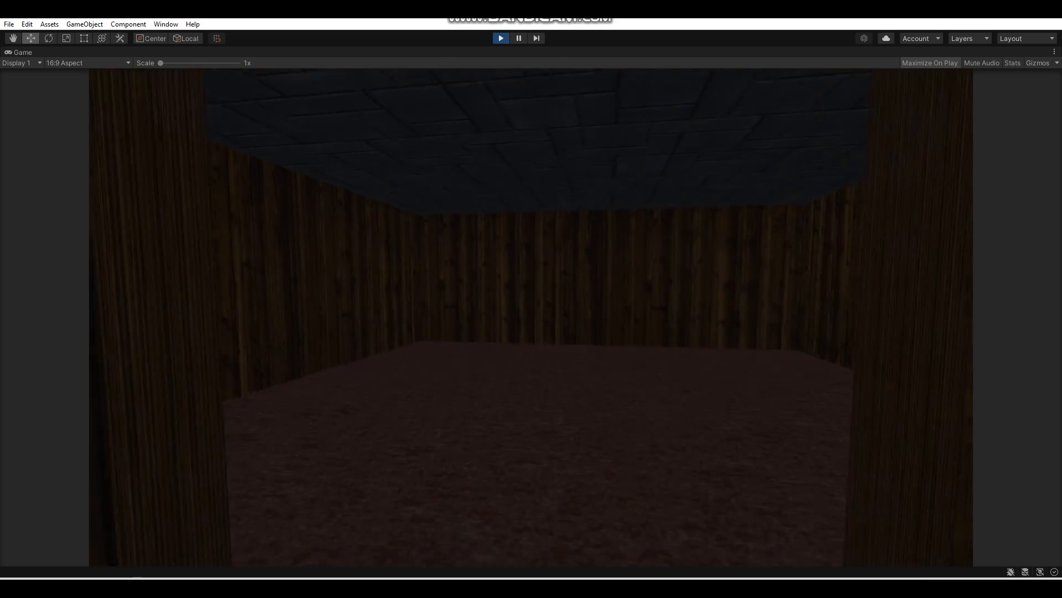